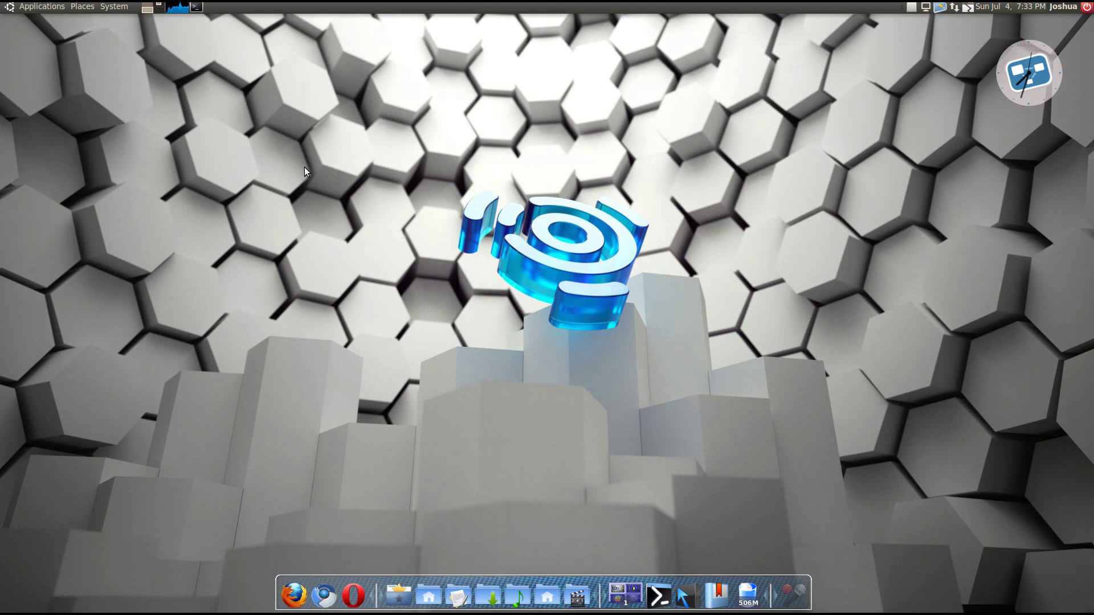
- Run sudo apt-get install gtk-recordmydesktop in a new terminal, then close the terminal at the password prompt
{"action": "left_click", "coordinate": [196, 7]}
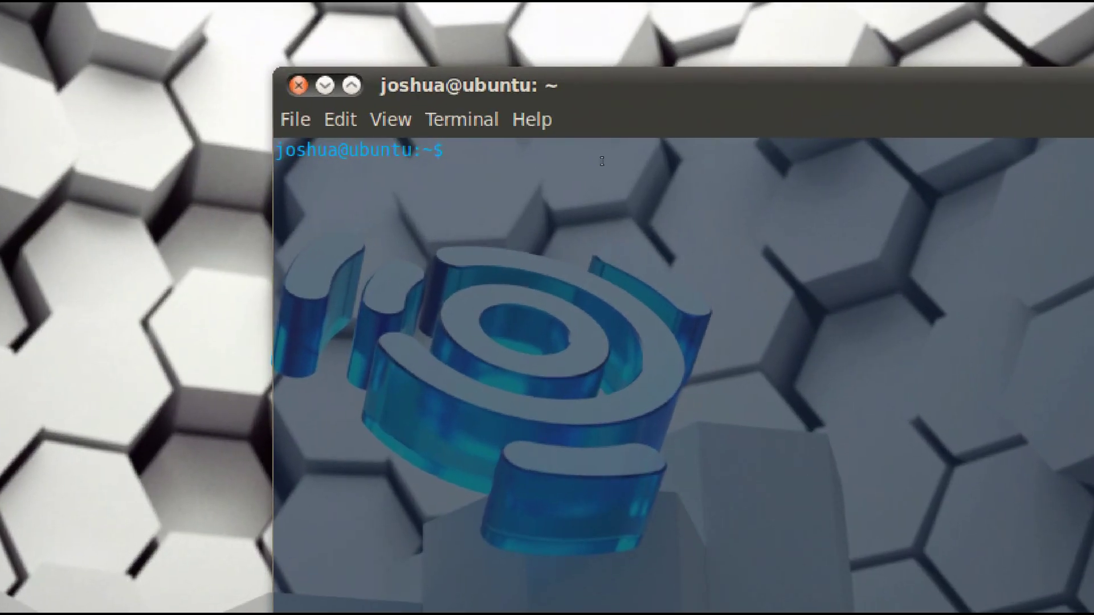
{"action": "type", "text": "s"}
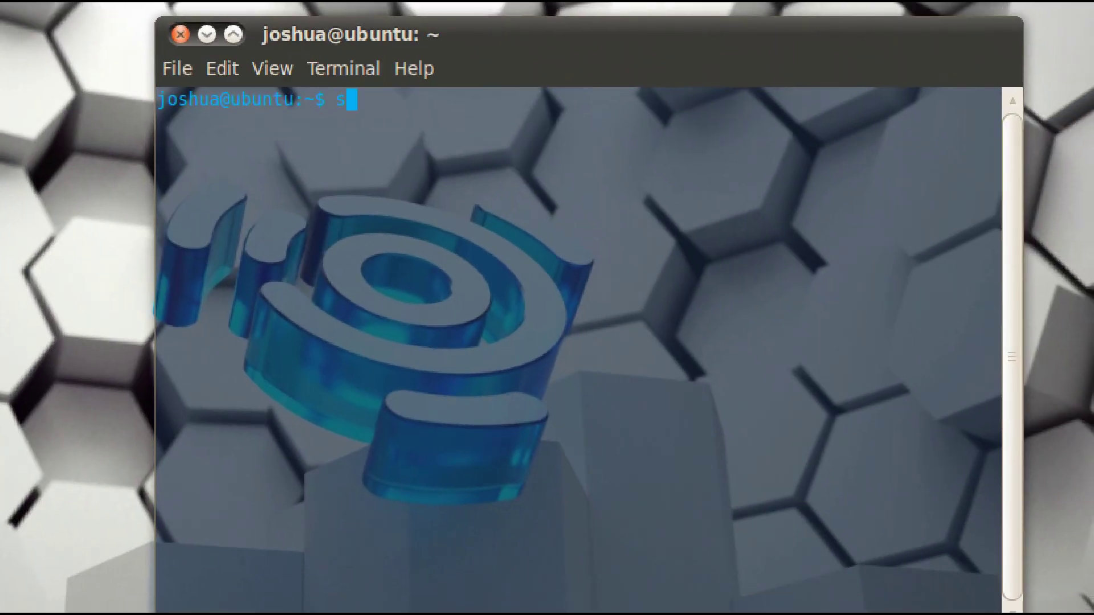
{"action": "type", "text": "udo apt-ge"}
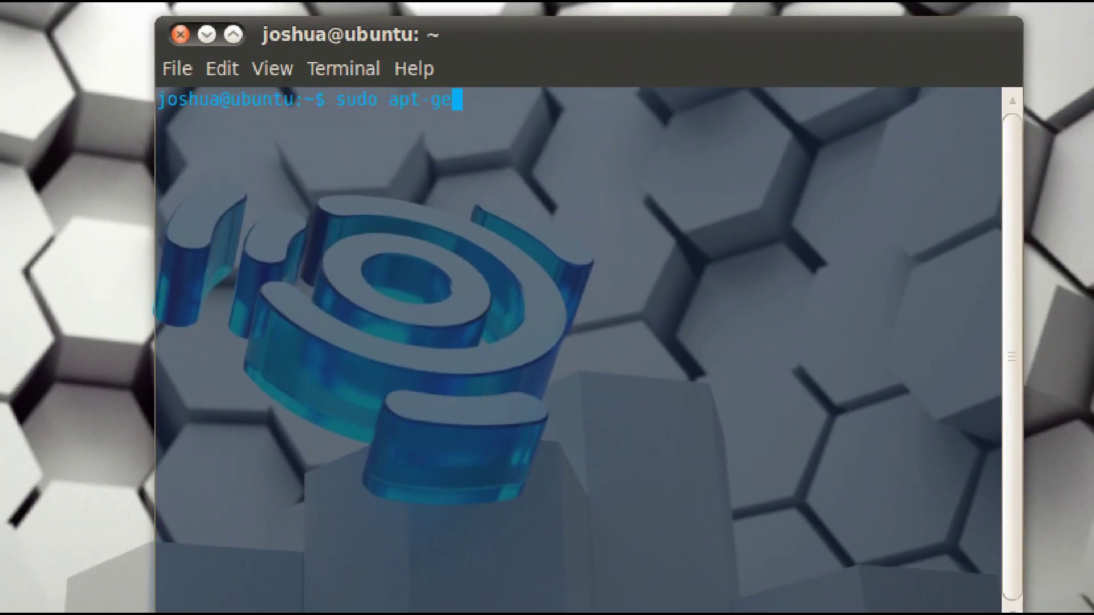
{"action": "type", "text": "t install-g"}
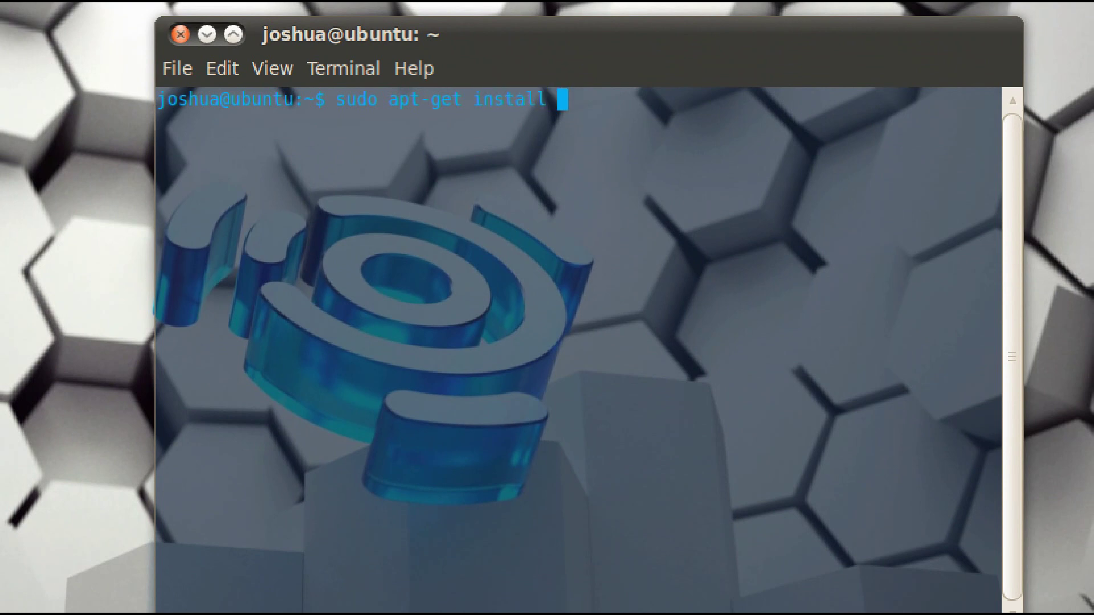
{"action": "key", "text": "BackSpace"}
{"action": "key", "text": "BackSpace"}
{"action": "type", "text": "gtk-reco"}
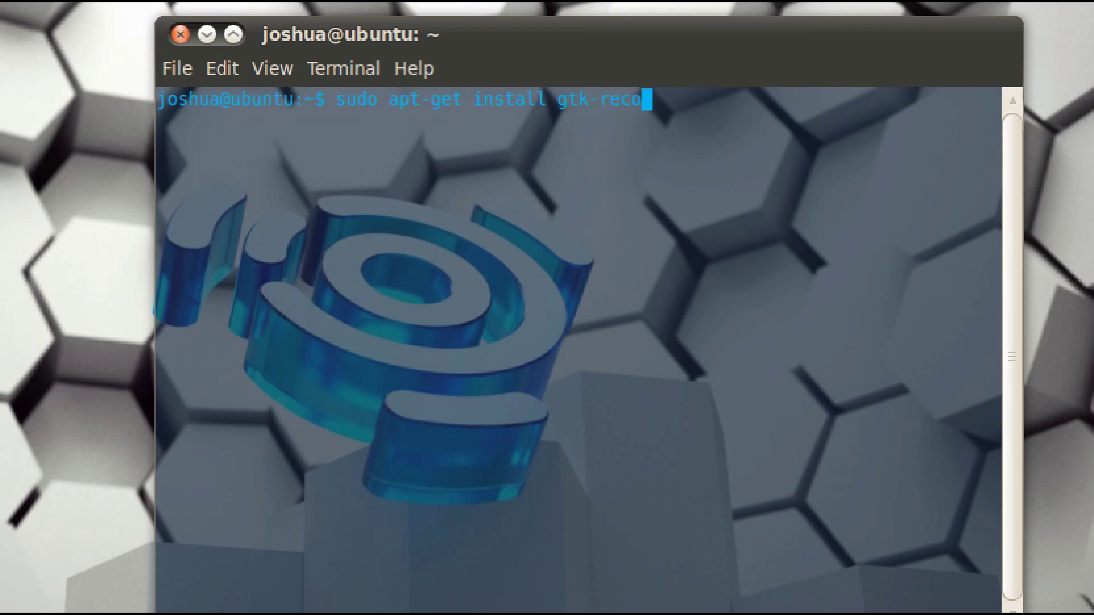
{"action": "type", "text": "rdmydesktop"}
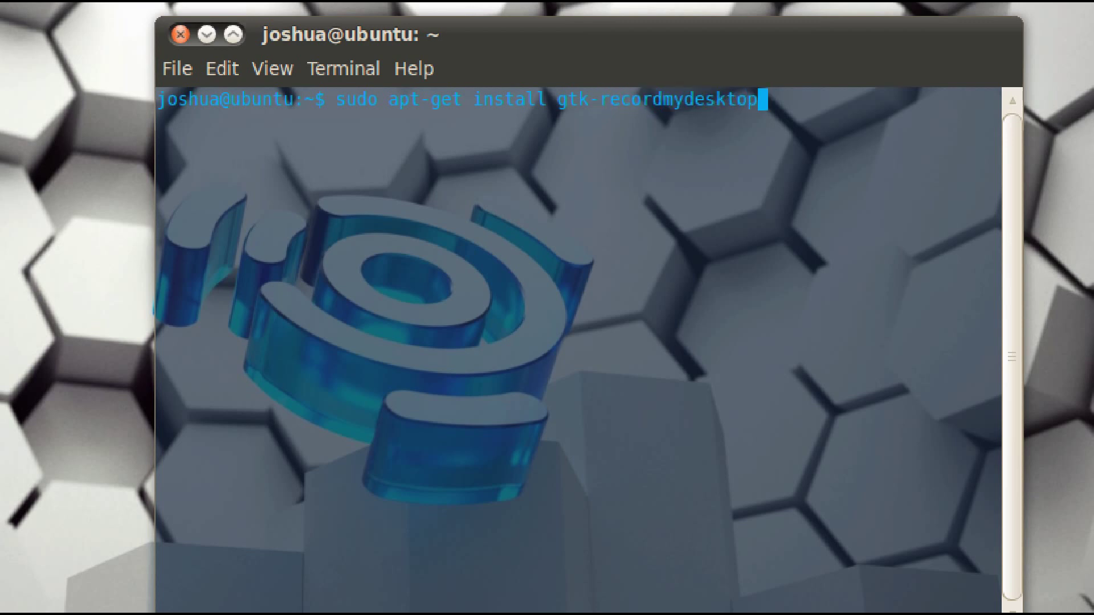
{"action": "key", "text": "Return"}
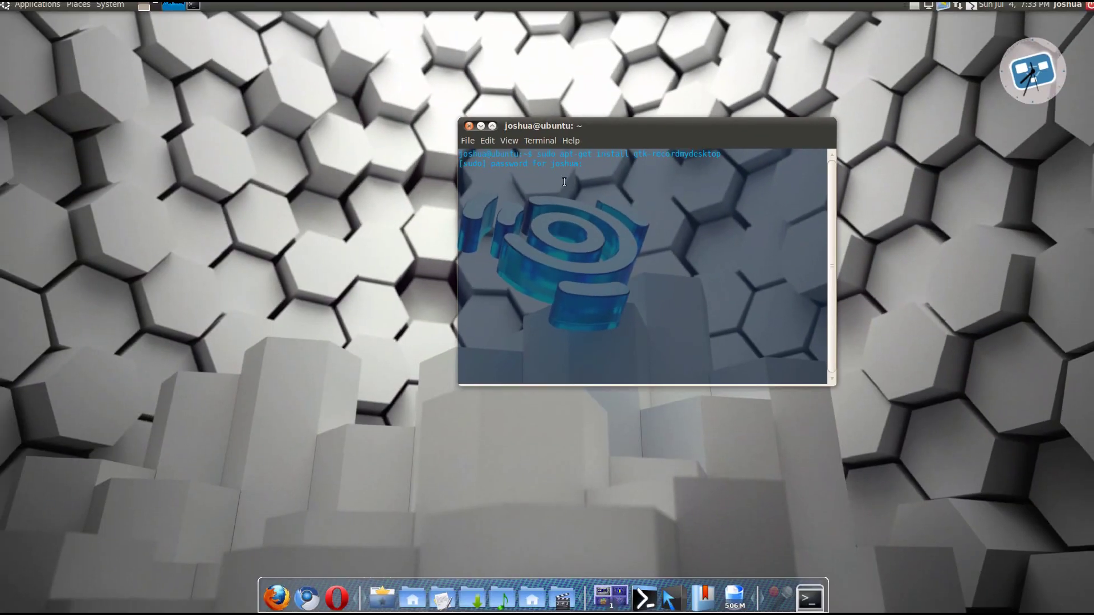
{"action": "left_click", "coordinate": [470, 127]}
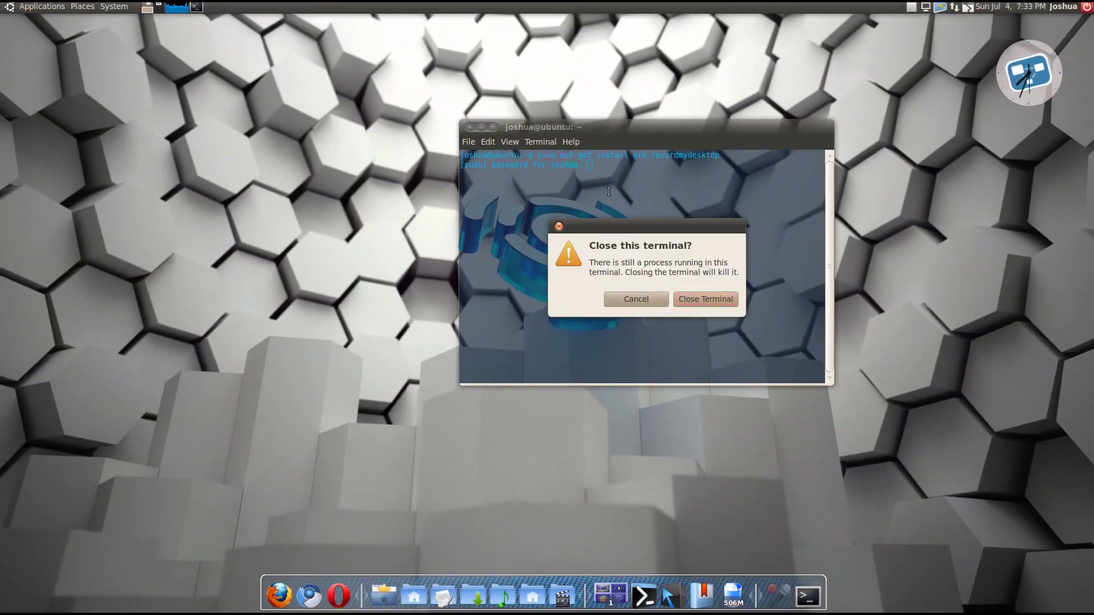
{"action": "left_click", "coordinate": [706, 299]}
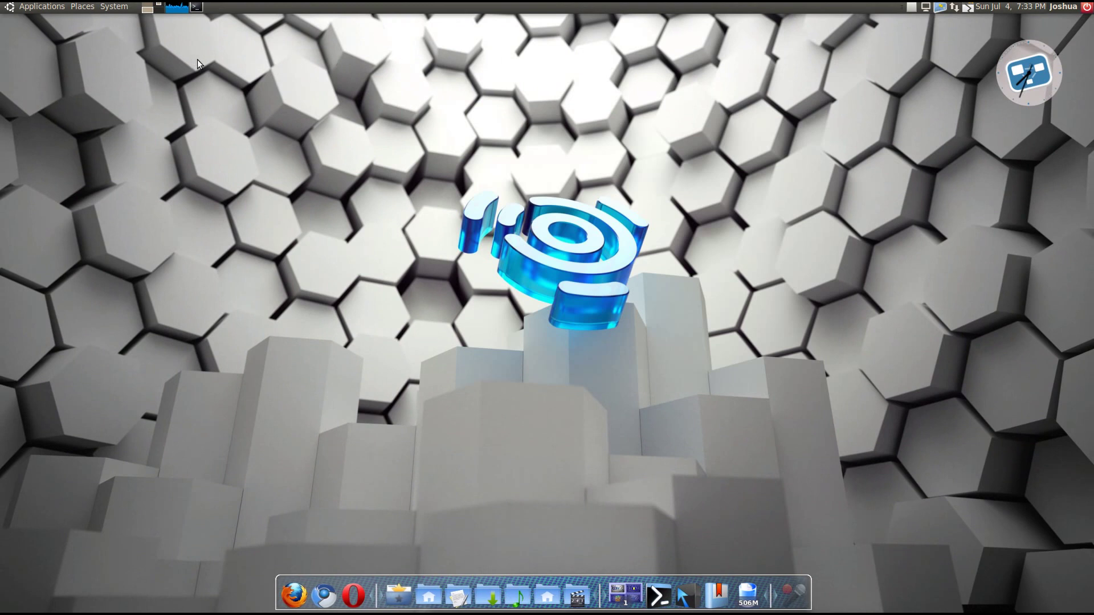
- Switch to the Software Center workspace and look up audacity, then devede
{"action": "key", "text": "super+e"}
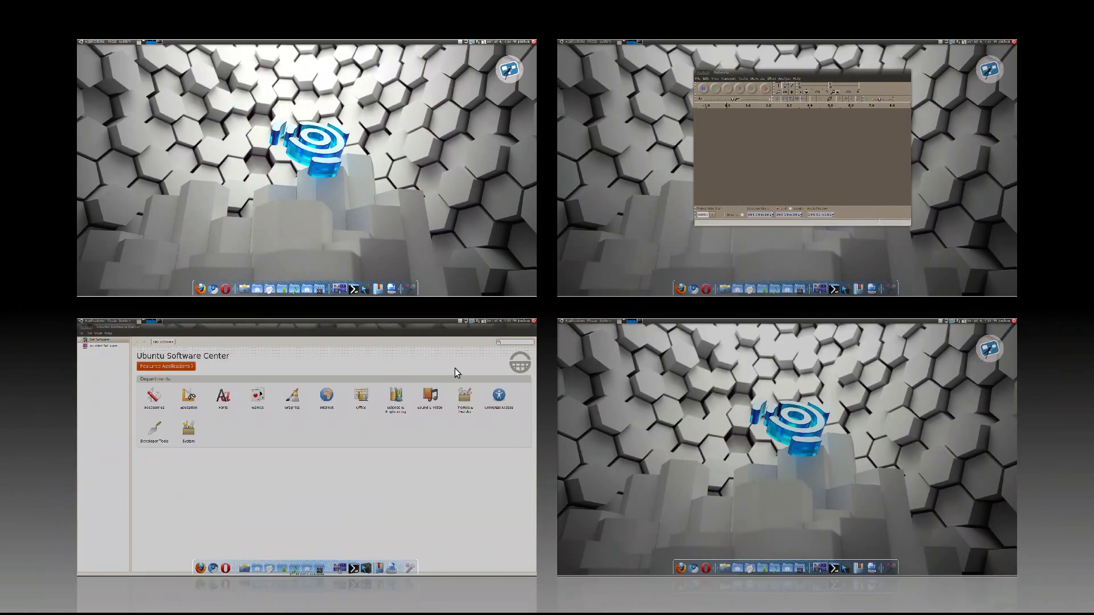
{"action": "left_click", "coordinate": [455, 368]}
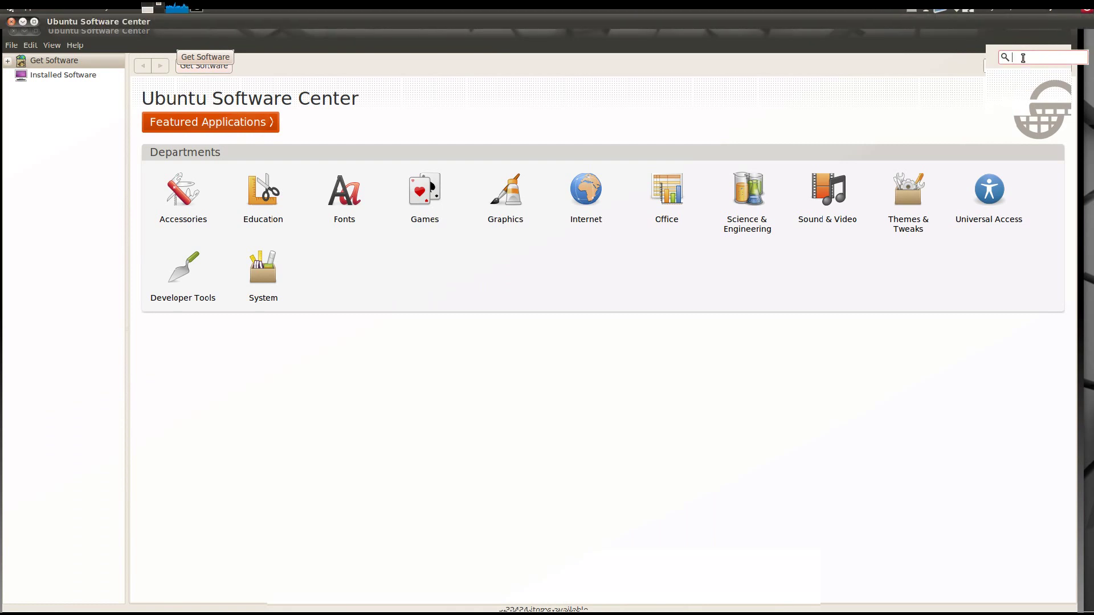
{"action": "type", "text": "audacity"}
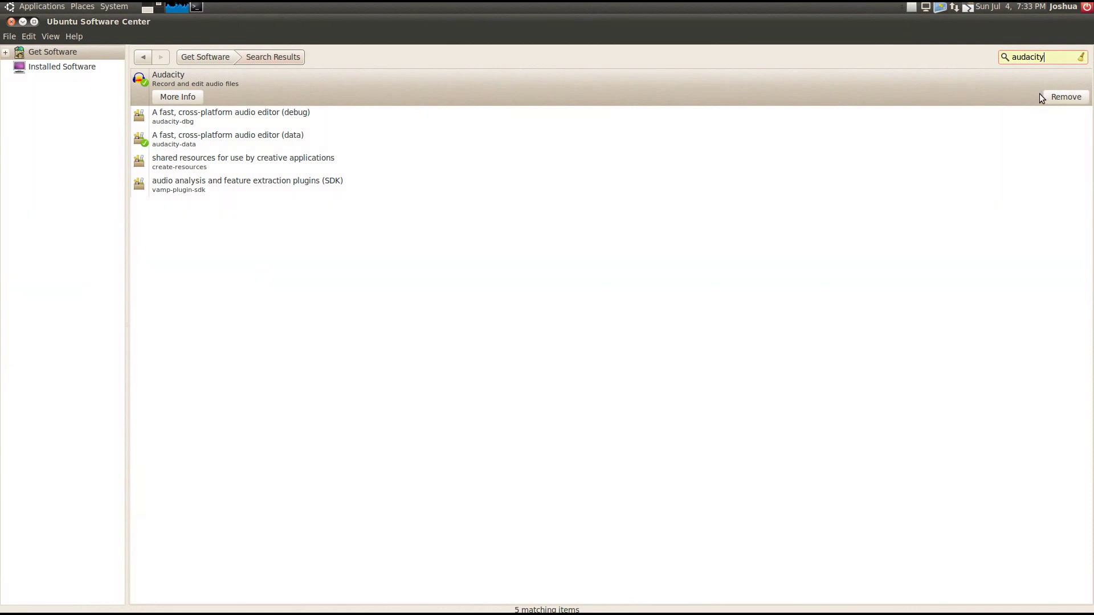
{"action": "left_click_drag", "start_coordinate": [1062, 57], "coordinate": [944, 60]}
{"action": "type", "text": "deve"}
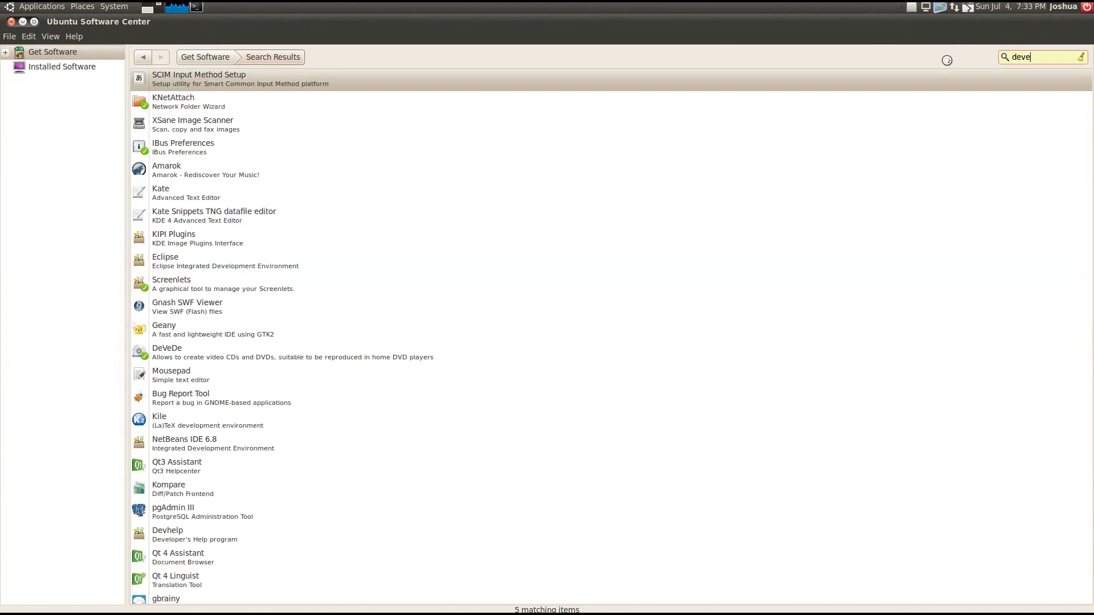
{"action": "type", "text": "de"}
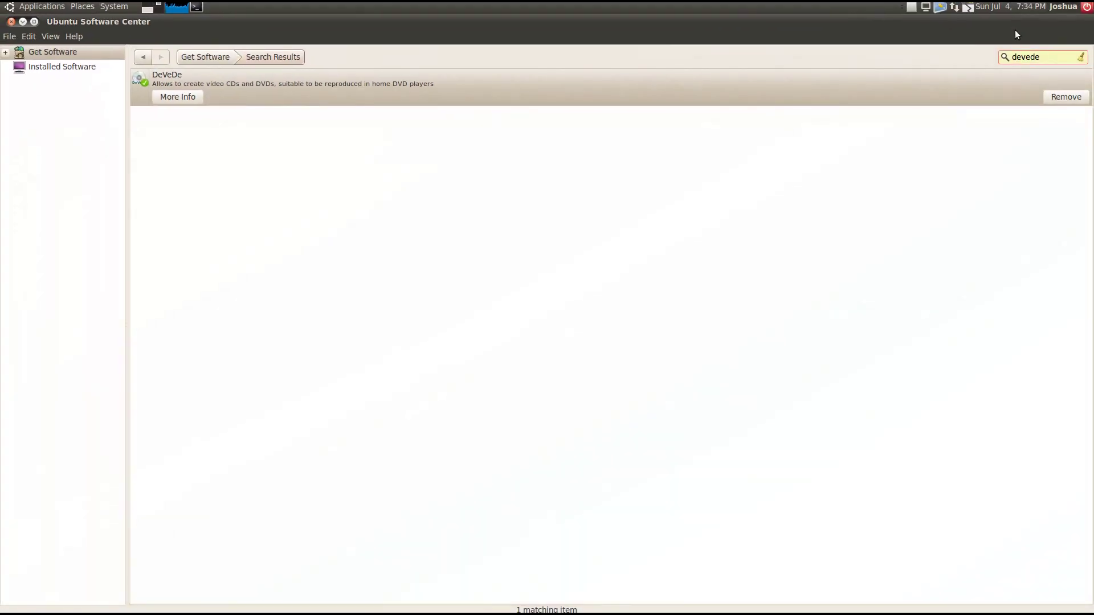
- Search for avidemux and inspect its GTK, CLI and Qt plugin entries
{"action": "left_click_drag", "start_coordinate": [1050, 59], "coordinate": [998, 59]}
{"action": "type", "text": "avidemux"}
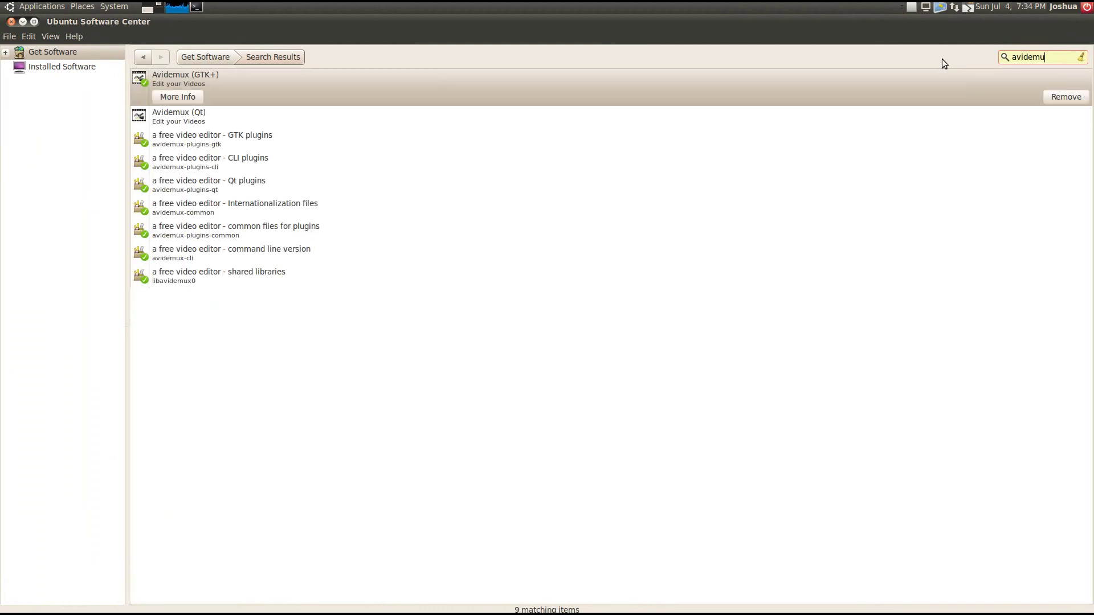
{"action": "left_click", "coordinate": [176, 144]}
{"action": "left_click", "coordinate": [165, 160]}
{"action": "left_click", "coordinate": [170, 188]}
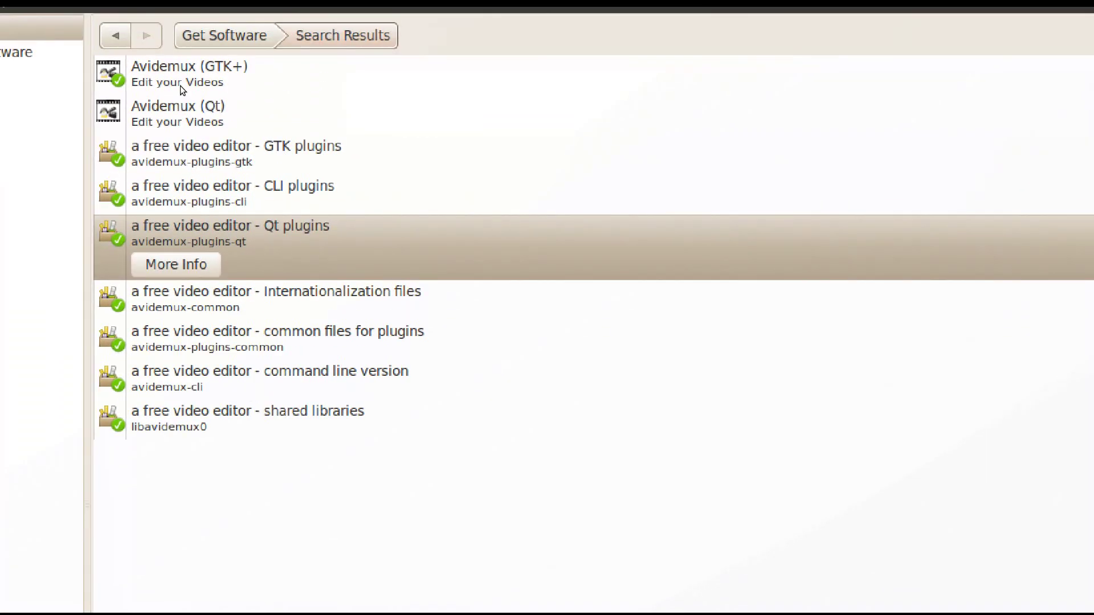
{"action": "left_click", "coordinate": [180, 81]}
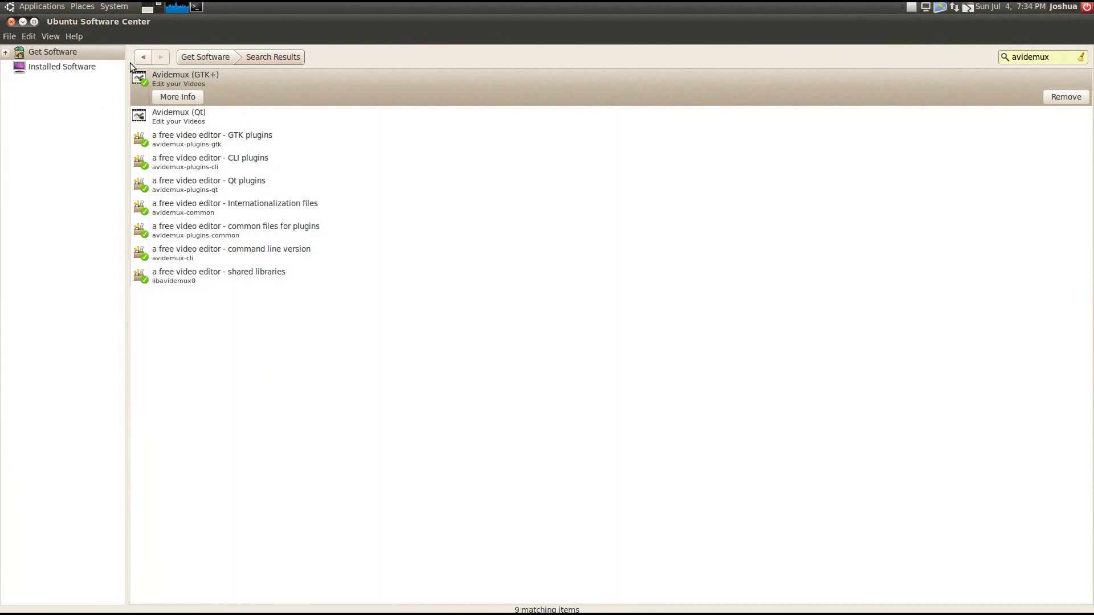
- On the empty workspace, launch gtk-recordMyDesktop from Sound & Video and centre its window
{"action": "key", "text": "super+e"}
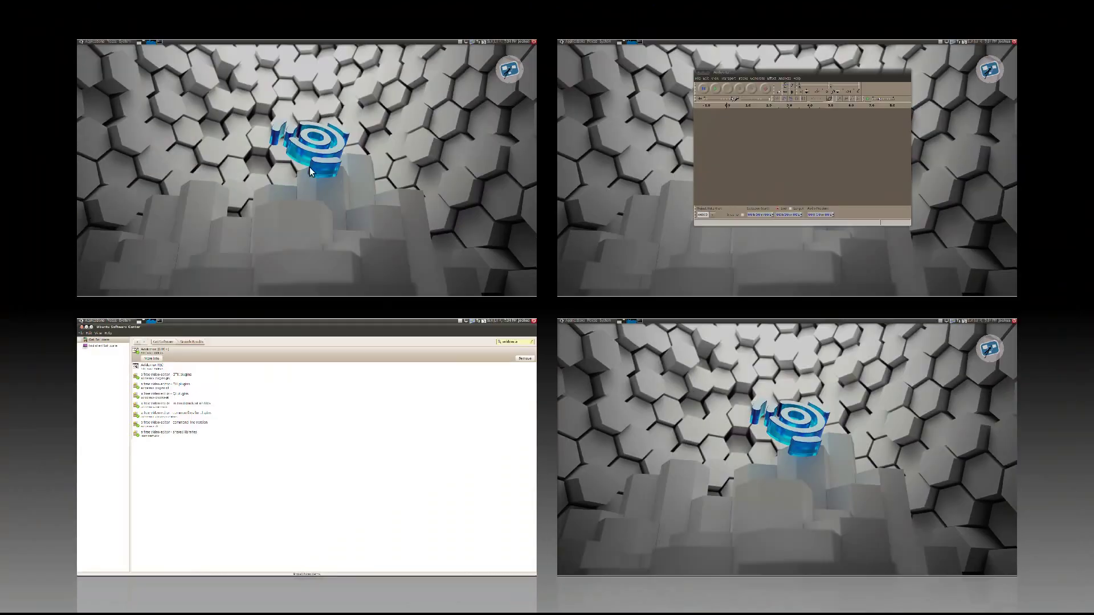
{"action": "left_click", "coordinate": [303, 154]}
{"action": "left_click", "coordinate": [44, 9]}
{"action": "mouse_move", "coordinate": [49, 118]}
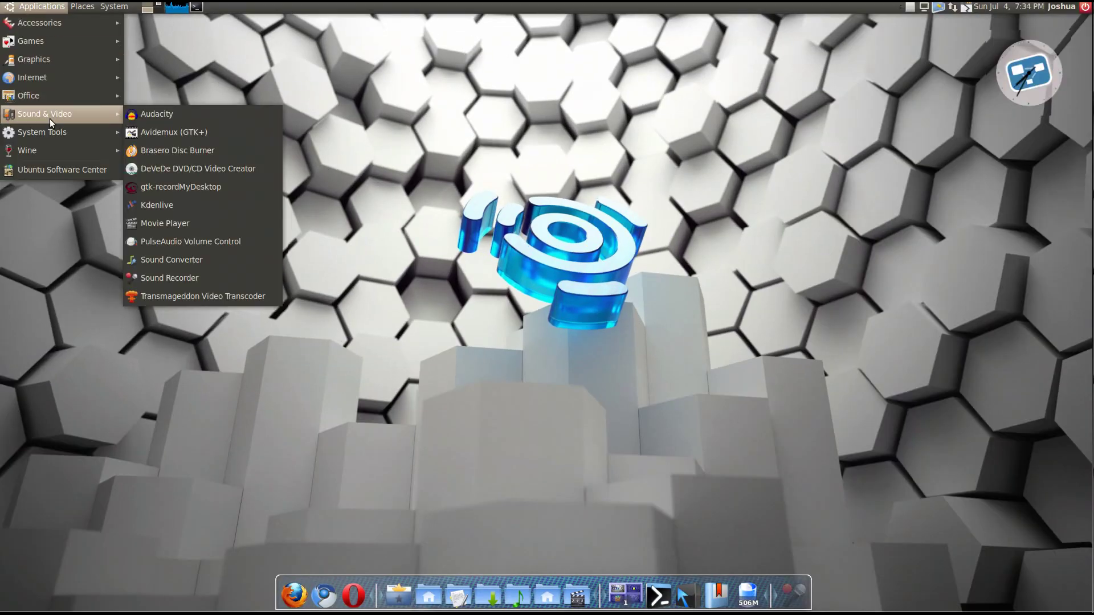
{"action": "left_click", "coordinate": [191, 180]}
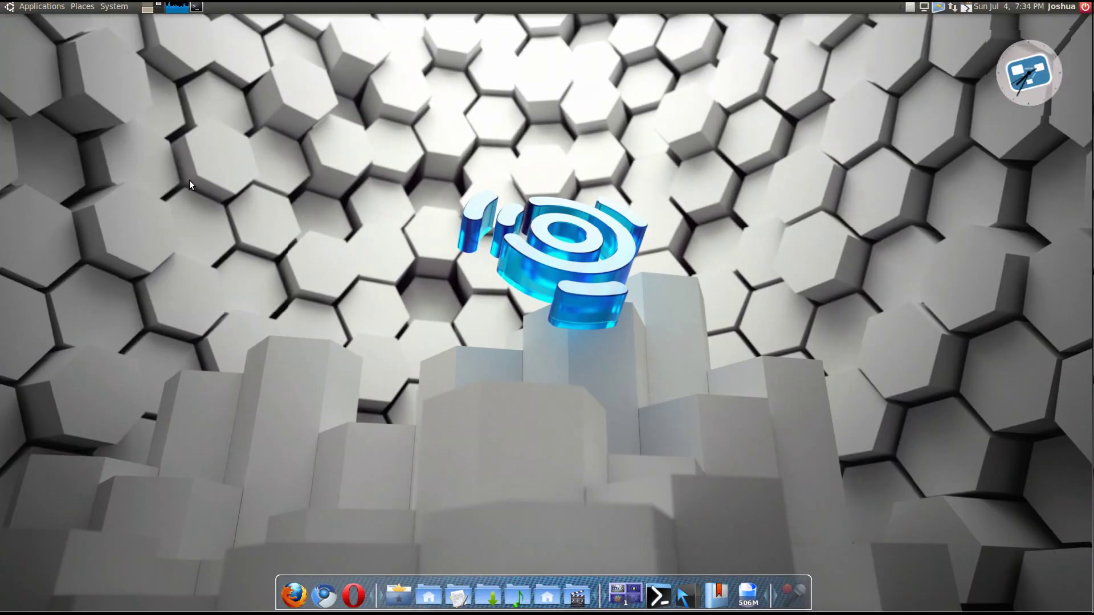
{"action": "left_click_drag", "start_coordinate": [213, 19], "coordinate": [619, 190]}
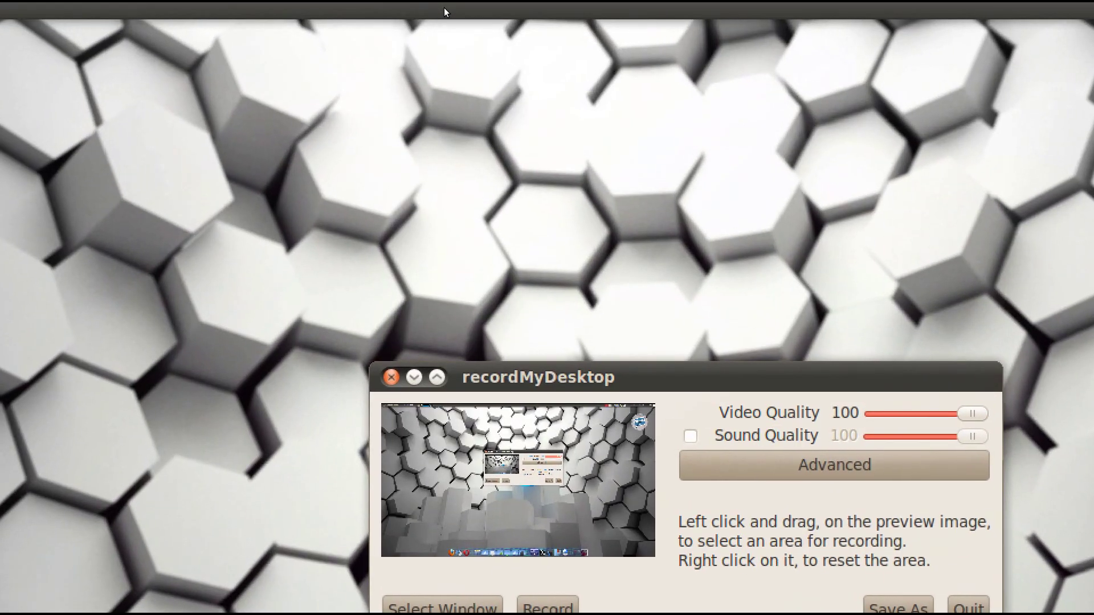
- Add a Notification Area to the top panel
{"action": "right_click", "coordinate": [443, 8]}
{"action": "left_click", "coordinate": [456, 17]}
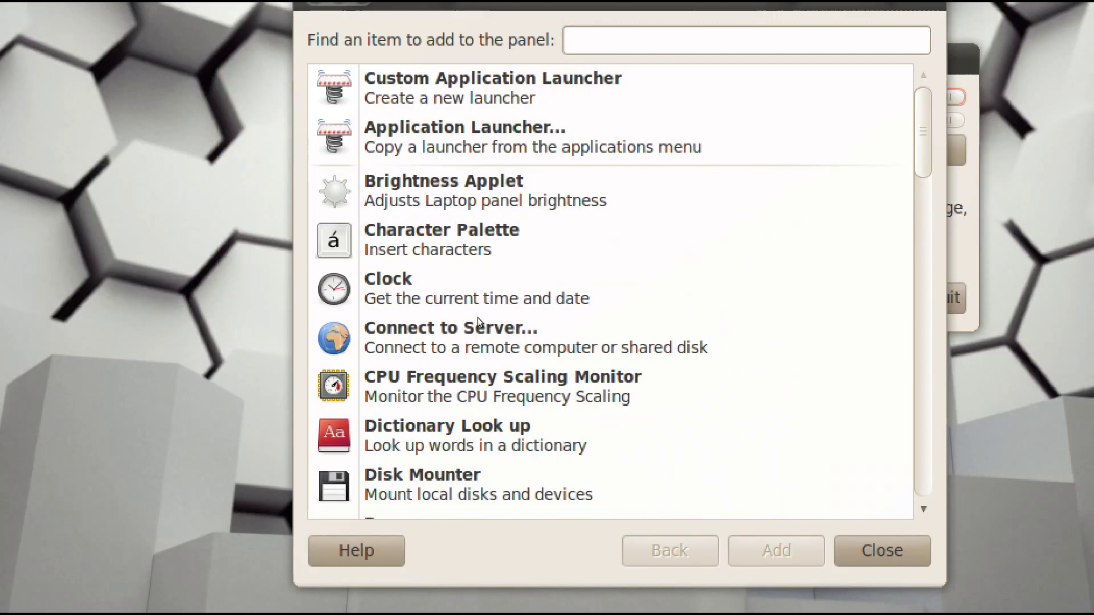
{"action": "scroll", "coordinate": [477, 319], "scroll_direction": "down", "scroll_amount": 10}
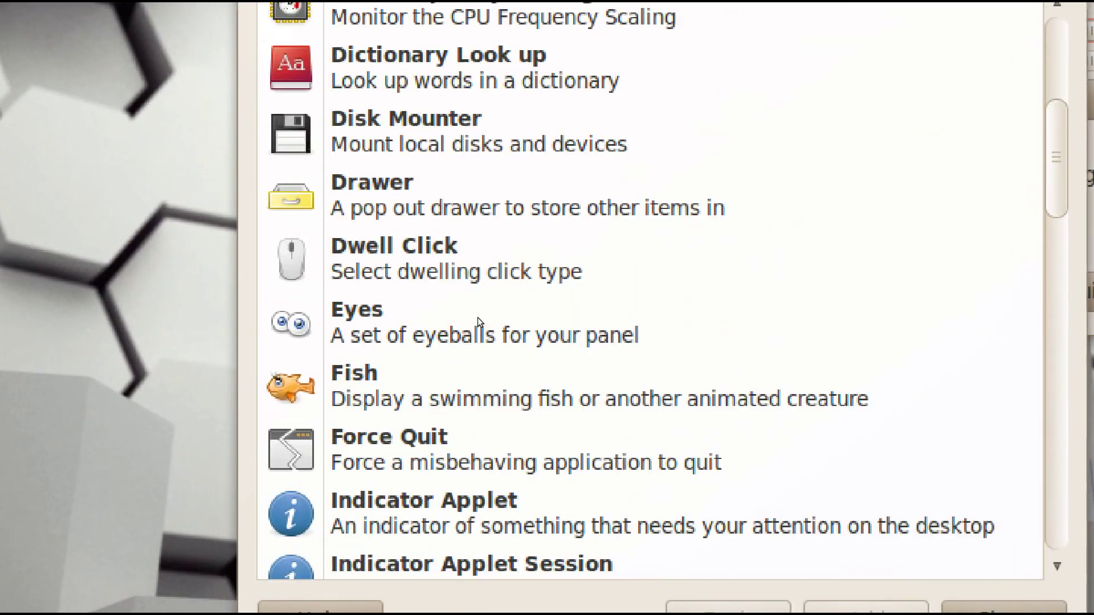
{"action": "scroll", "coordinate": [478, 317], "scroll_direction": "down", "scroll_amount": 10}
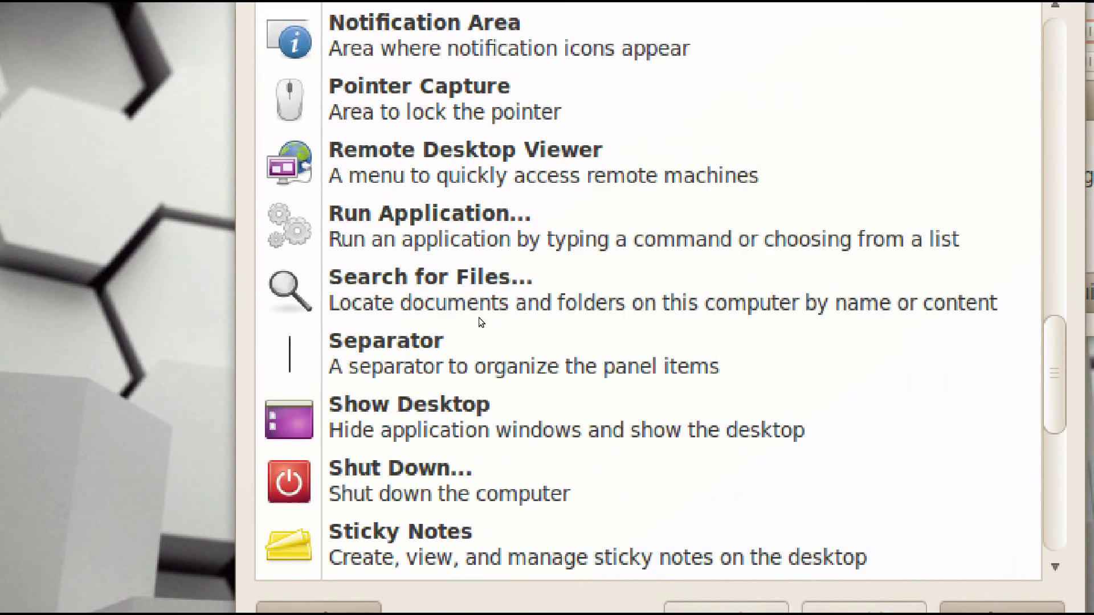
{"action": "scroll", "coordinate": [479, 317], "scroll_direction": "up", "scroll_amount": 6}
{"action": "left_click", "coordinate": [450, 356]}
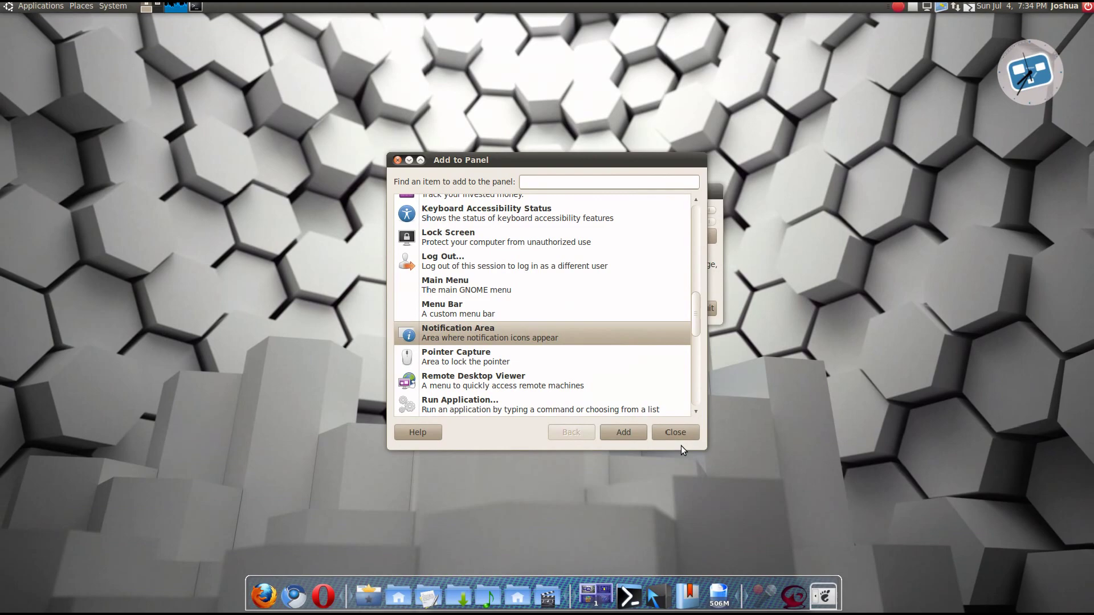
{"action": "left_click", "coordinate": [712, 475]}
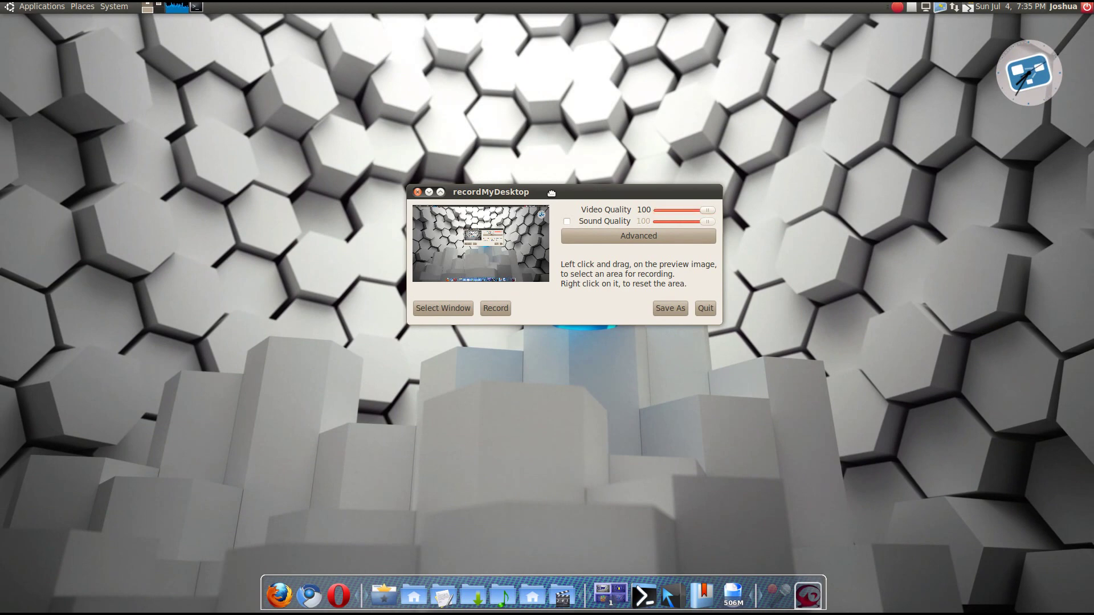
- Nudge the recorder window up and launch Sound Recorder from Sound & Video
{"action": "left_click_drag", "start_coordinate": [552, 193], "coordinate": [545, 149]}
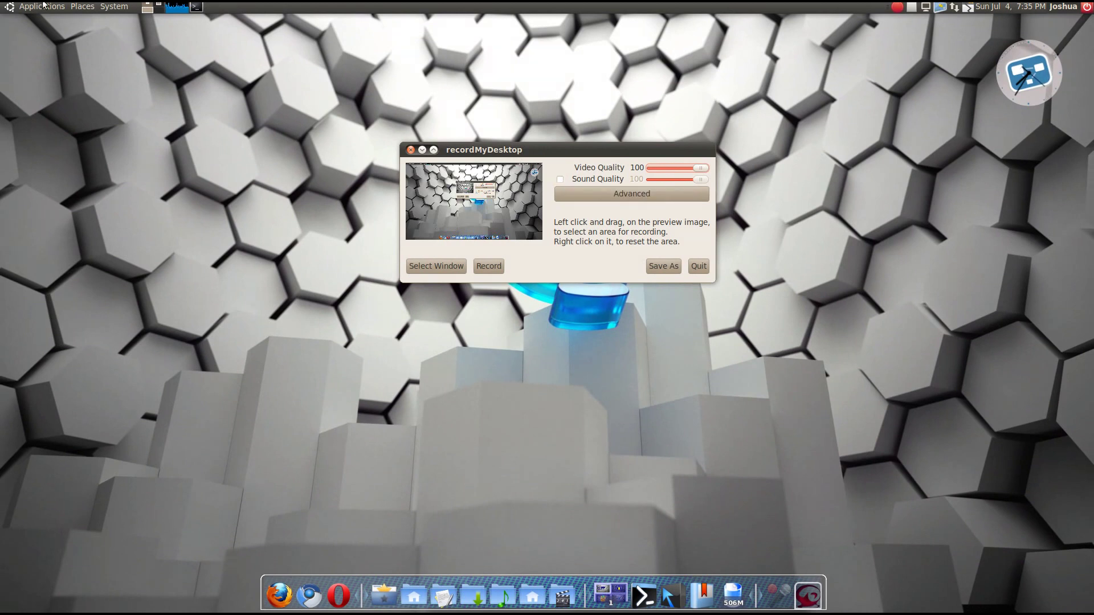
{"action": "left_click", "coordinate": [44, 5]}
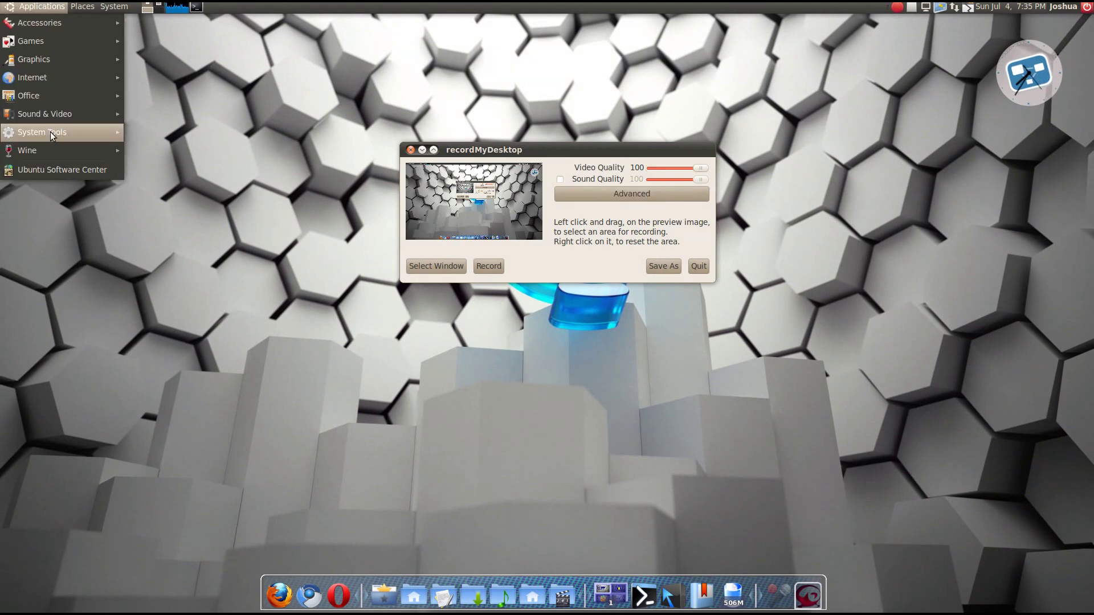
{"action": "mouse_move", "coordinate": [53, 118]}
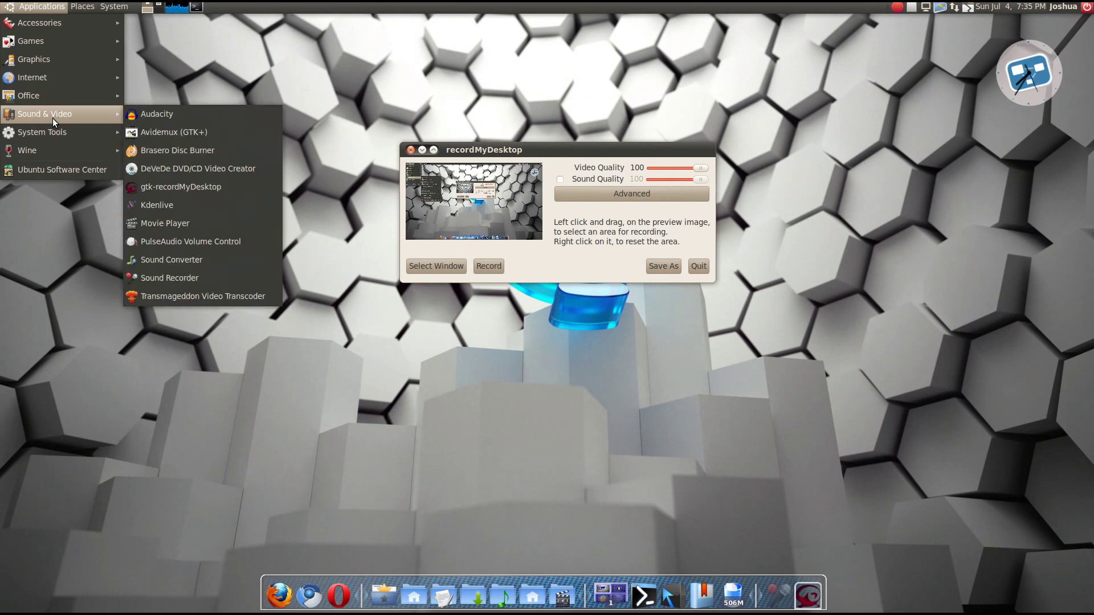
{"action": "left_click", "coordinate": [177, 279]}
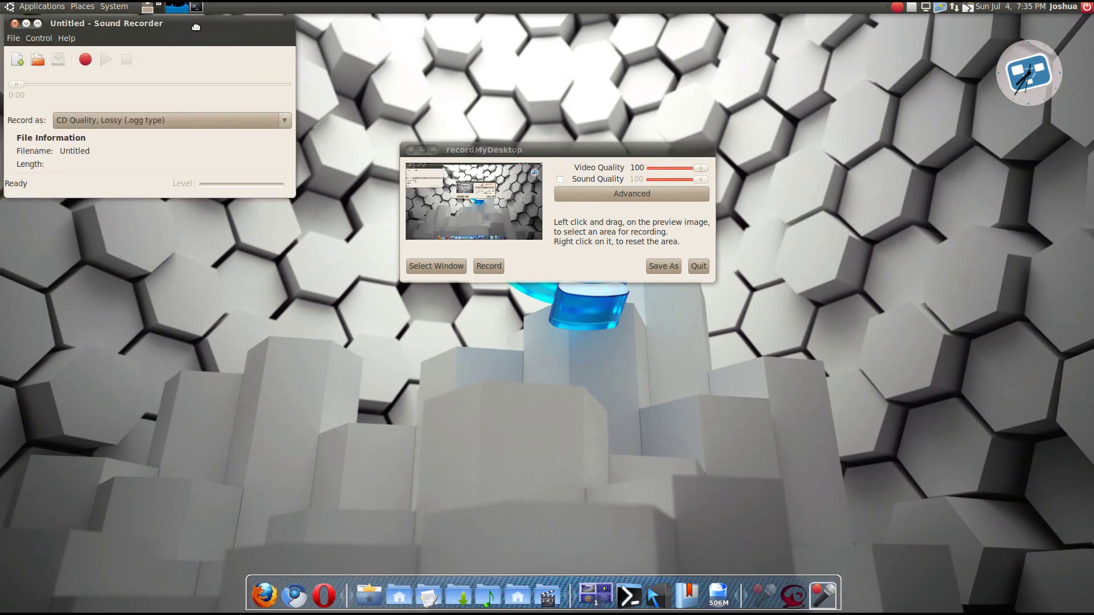
- Restore and re-minimize the running Untitled-2 recording, then nudge the new recorder window up
{"action": "left_click", "coordinate": [762, 595]}
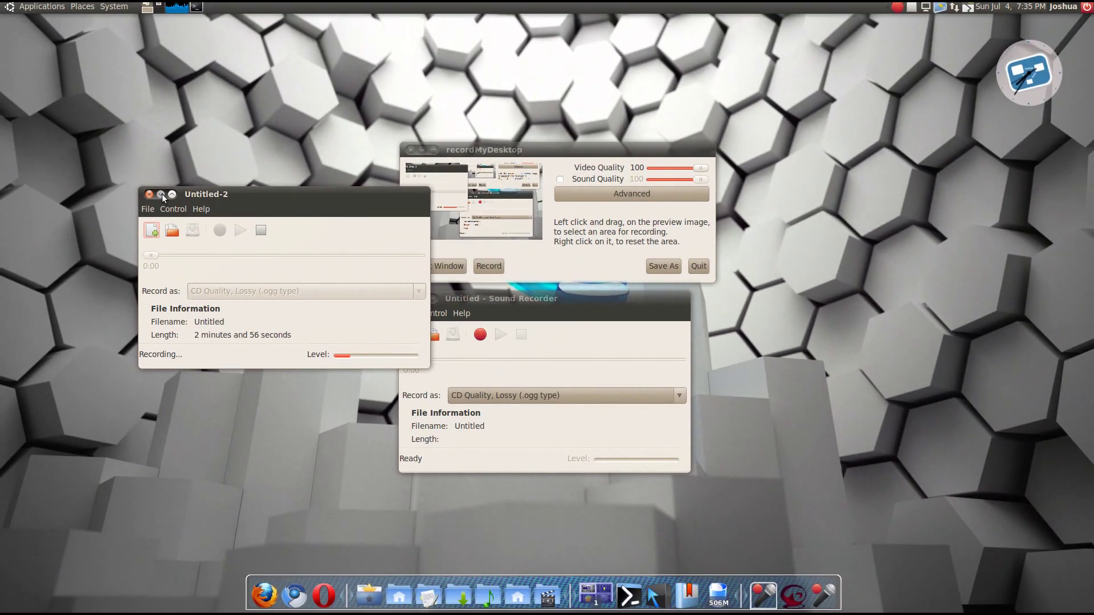
{"action": "left_click", "coordinate": [162, 195]}
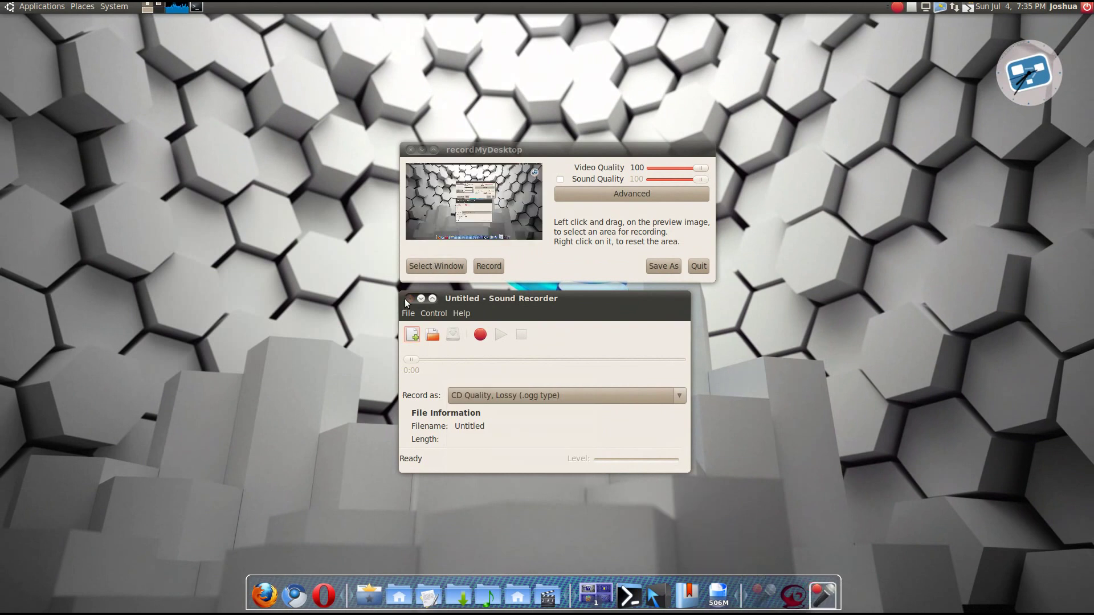
{"action": "left_click_drag", "start_coordinate": [520, 302], "coordinate": [518, 293]}
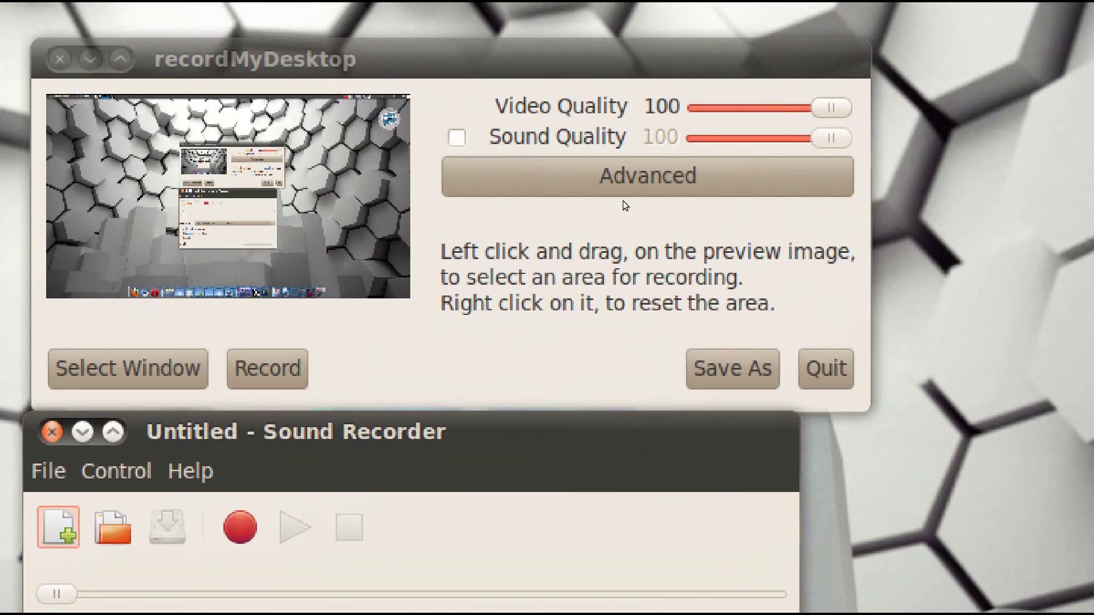
{"action": "left_click", "coordinate": [624, 194]}
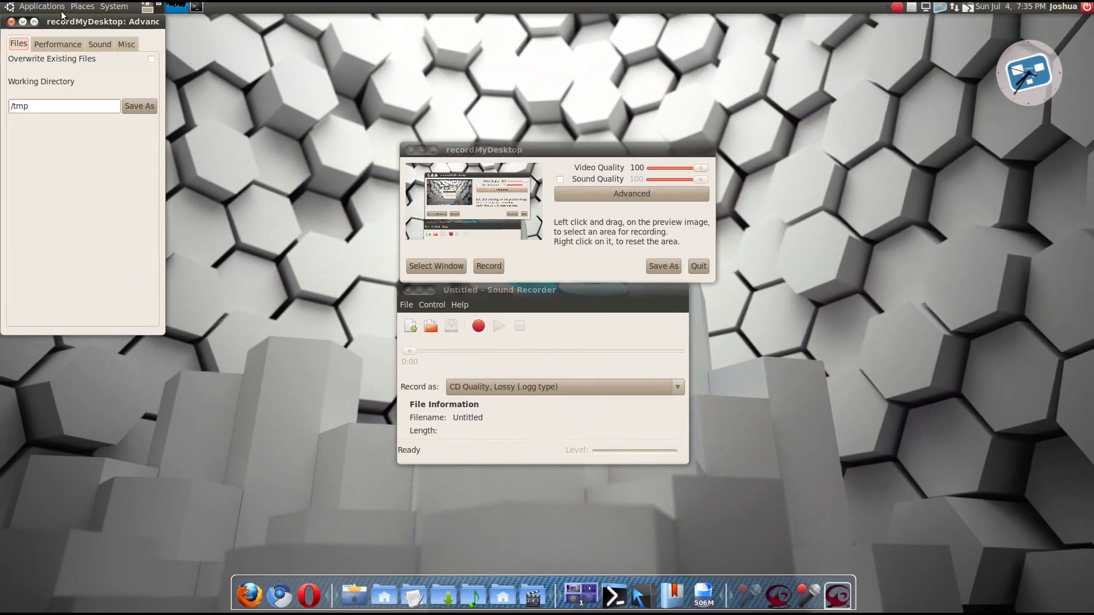
{"action": "left_click_drag", "start_coordinate": [63, 15], "coordinate": [779, 140]}
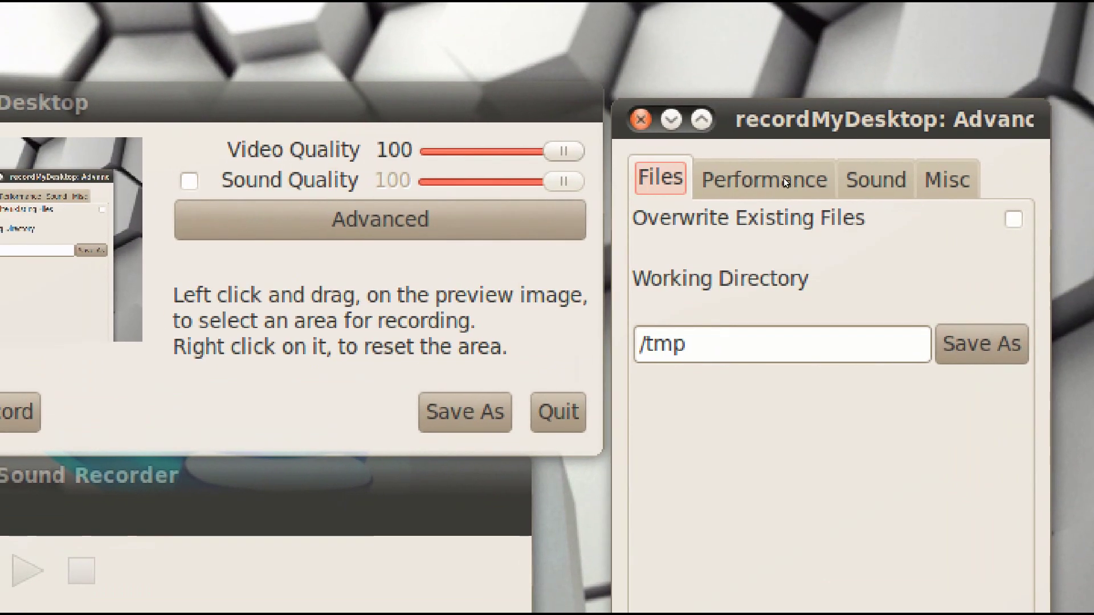
{"action": "left_click", "coordinate": [758, 177]}
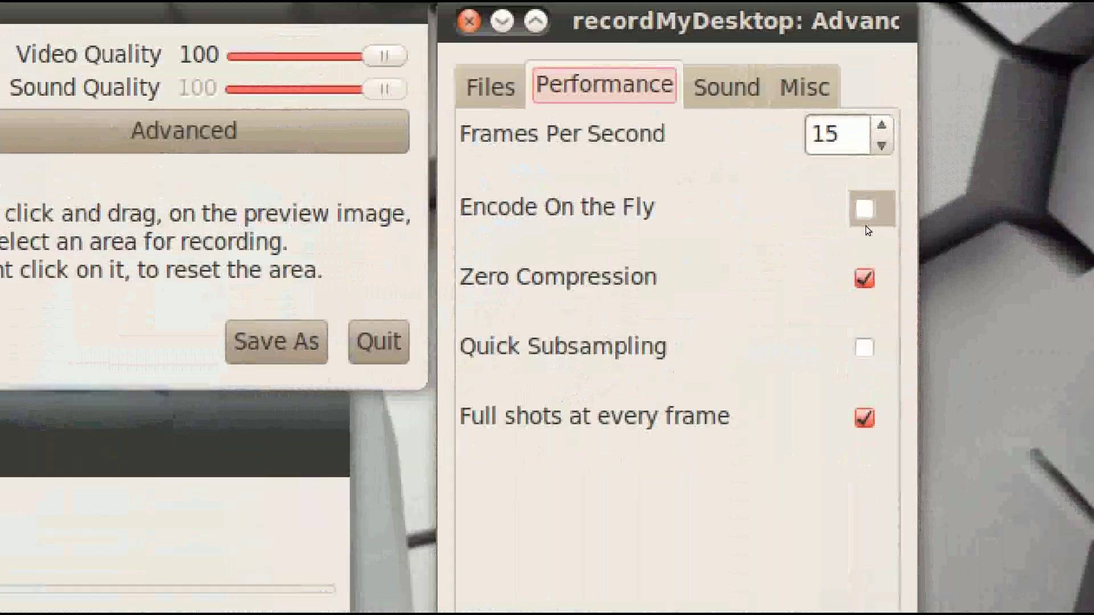
{"action": "left_click", "coordinate": [726, 87]}
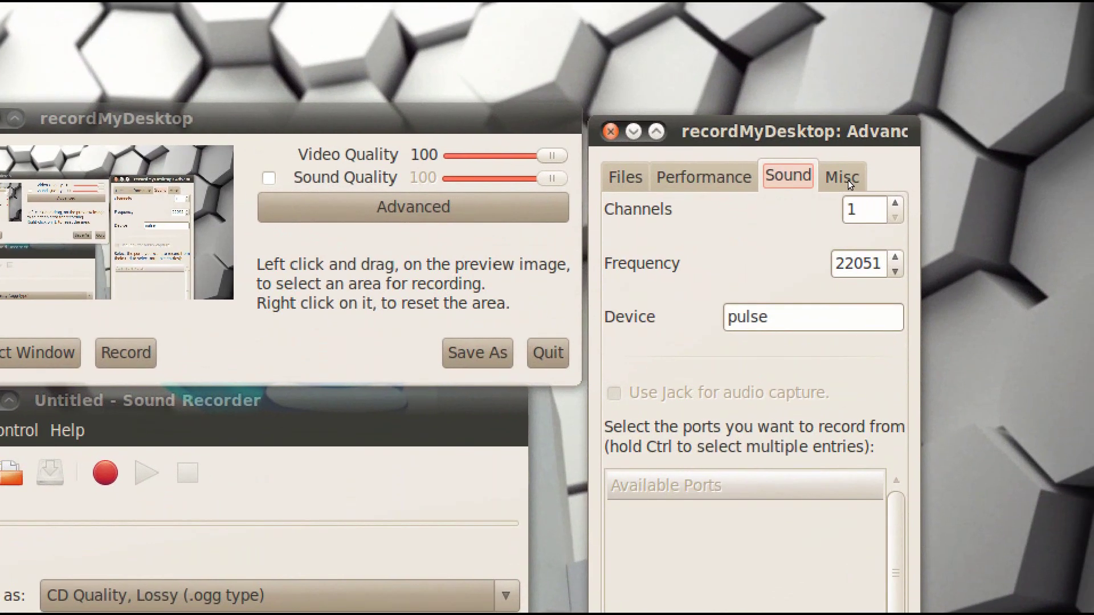
{"action": "left_click", "coordinate": [848, 180]}
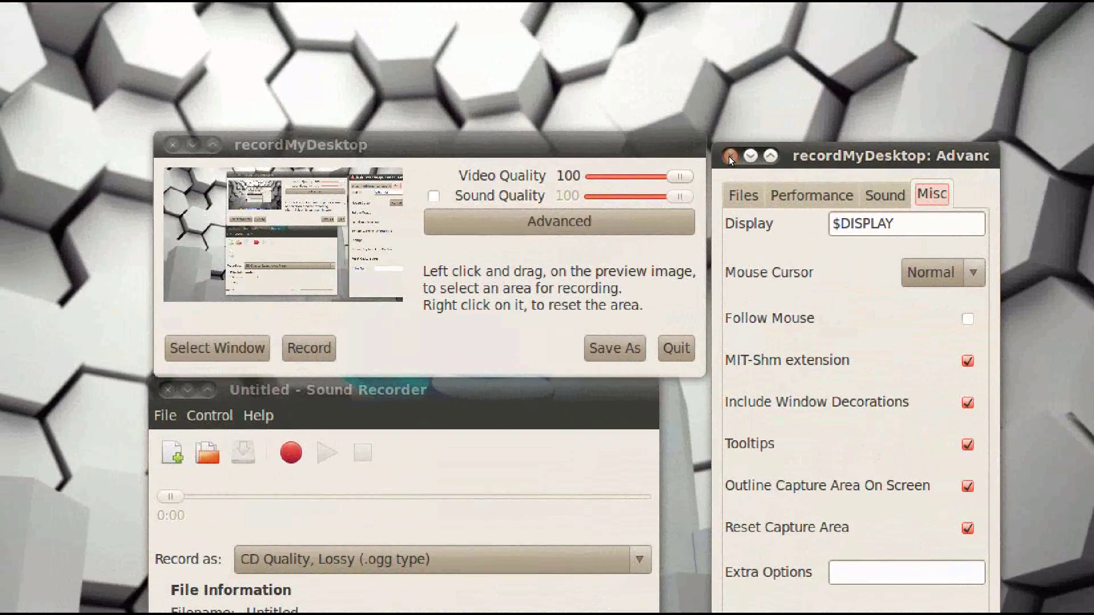
{"action": "left_click", "coordinate": [729, 156]}
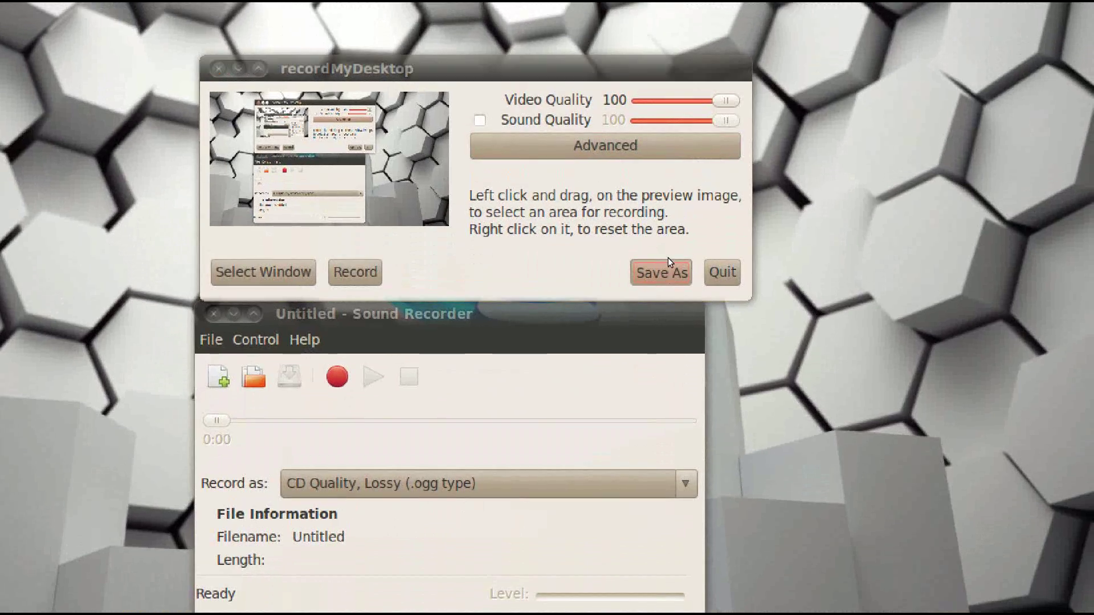
- Save the recording output as Youtube in the Desktop folder, then close the idle Sound Recorder
{"action": "left_click", "coordinate": [663, 251]}
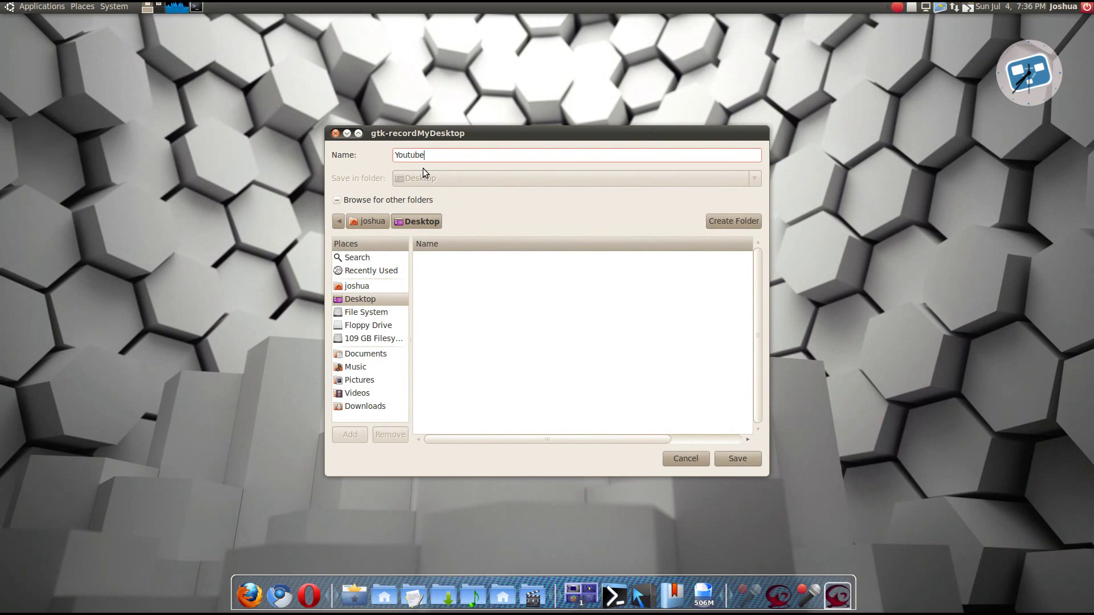
{"action": "left_click", "coordinate": [413, 218]}
{"action": "left_click", "coordinate": [740, 453]}
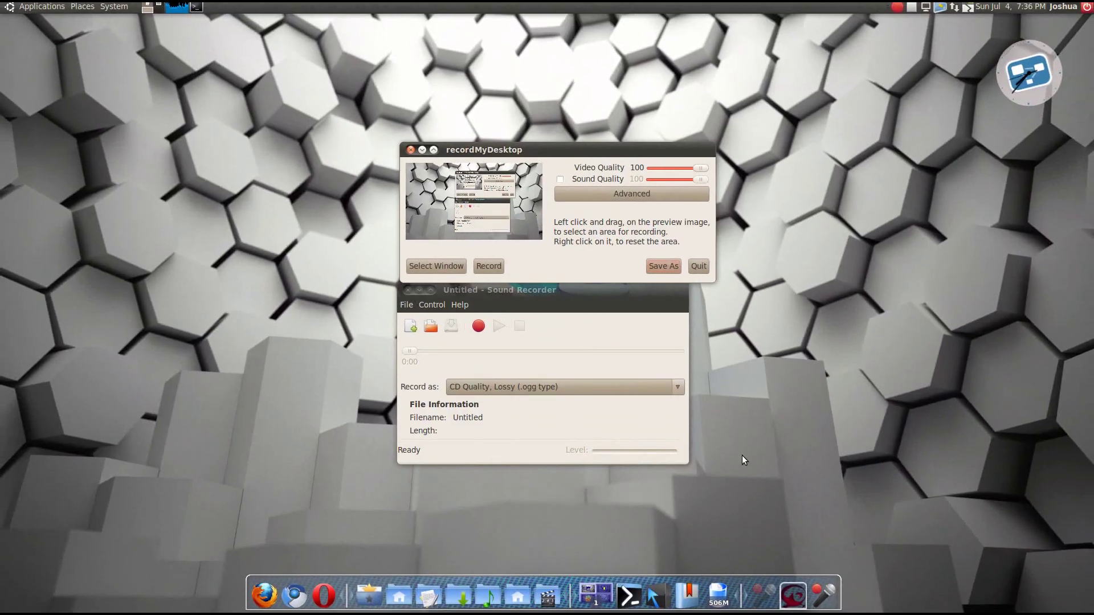
{"action": "left_click", "coordinate": [408, 291]}
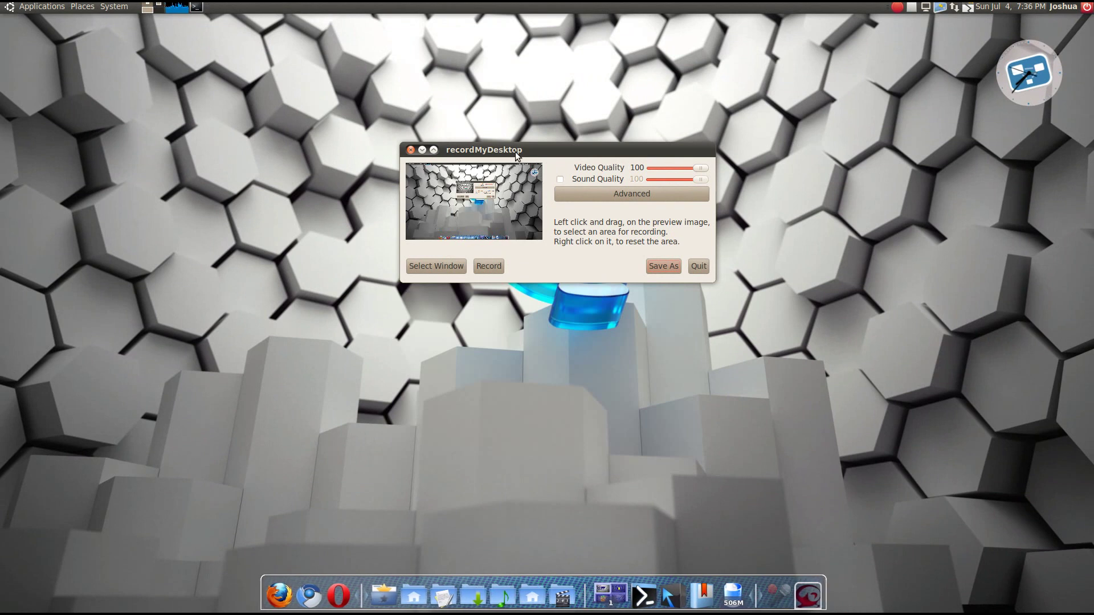
- Record the screencast, typing 'ey Youtube' in the terminal, then stop it from the tray icon
{"action": "left_click_drag", "start_coordinate": [515, 152], "coordinate": [504, 204]}
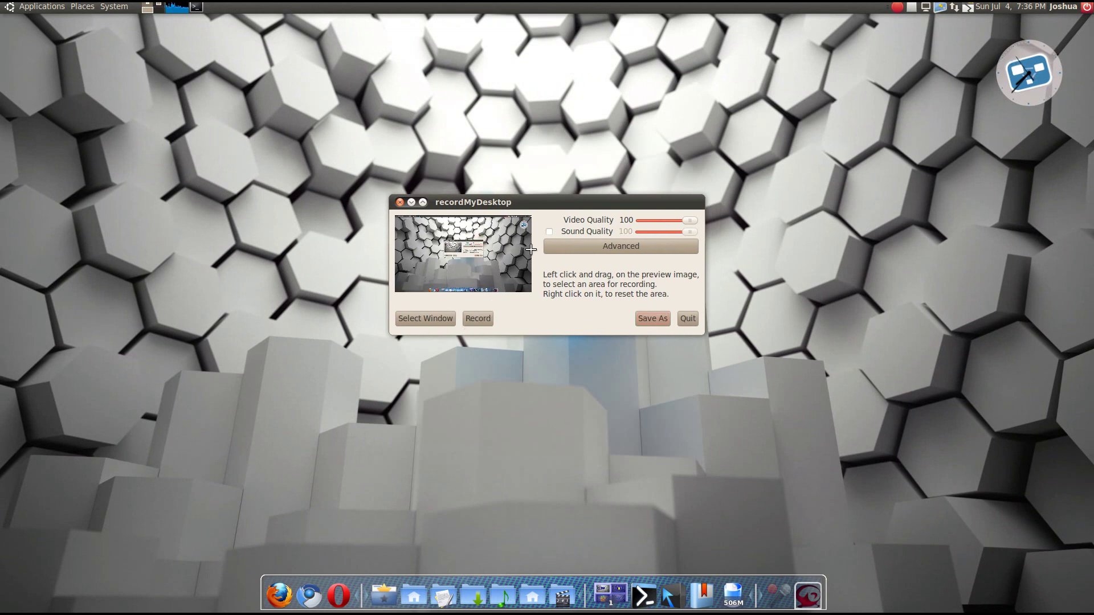
{"action": "left_click", "coordinate": [487, 319]}
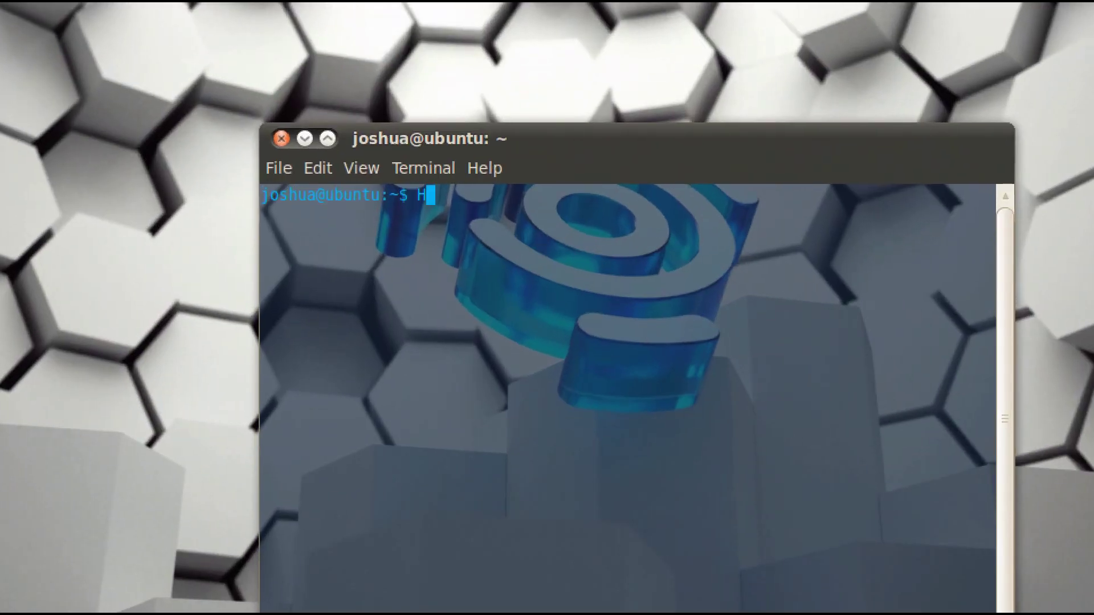
{"action": "type", "text": "ey Youtube"}
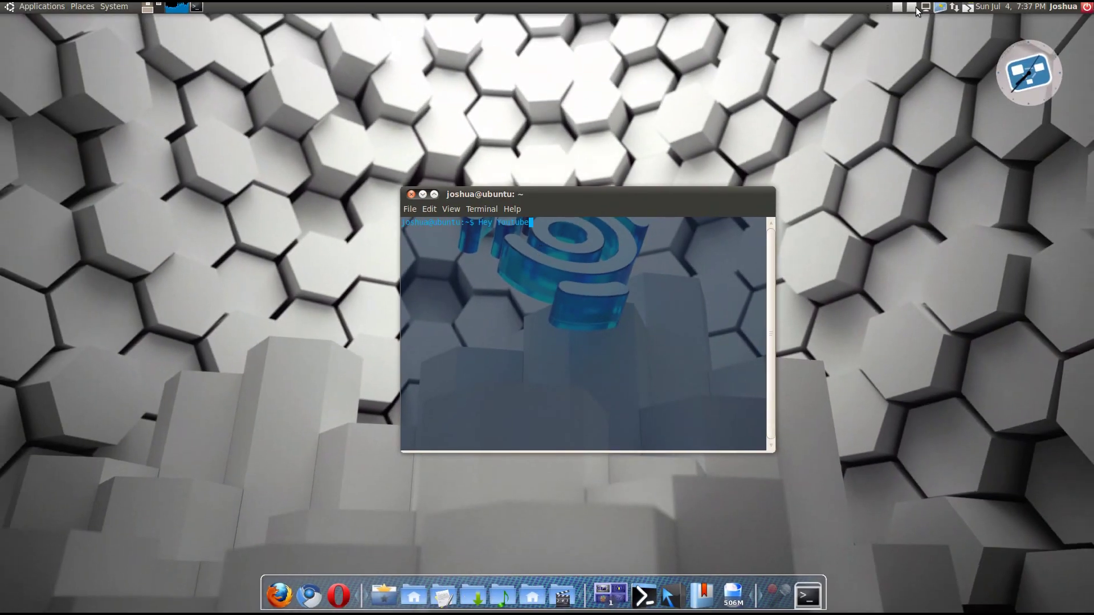
{"action": "left_click", "coordinate": [897, 8]}
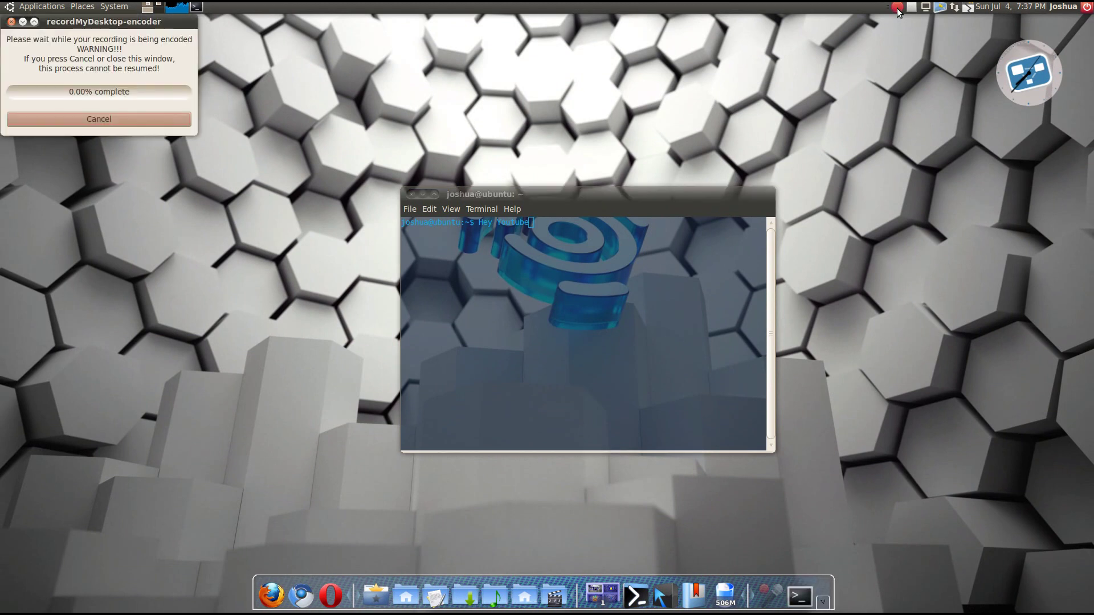
- Close the terminal, let encoding finish into Youtube.ogv, and close recordMyDesktop
{"action": "left_click", "coordinate": [410, 195]}
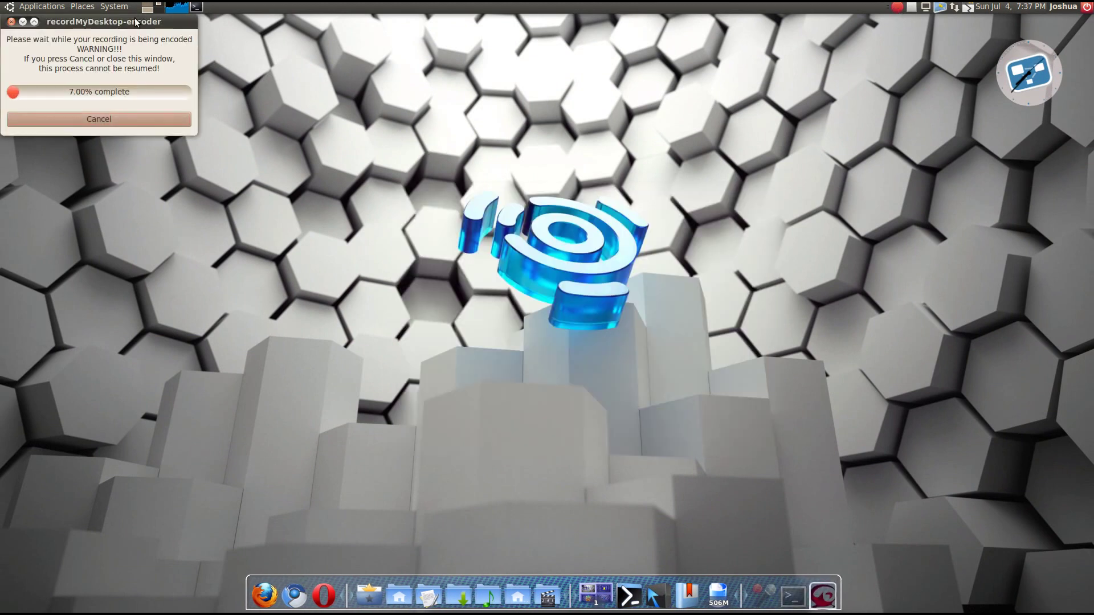
{"action": "left_click_drag", "start_coordinate": [119, 28], "coordinate": [401, 41]}
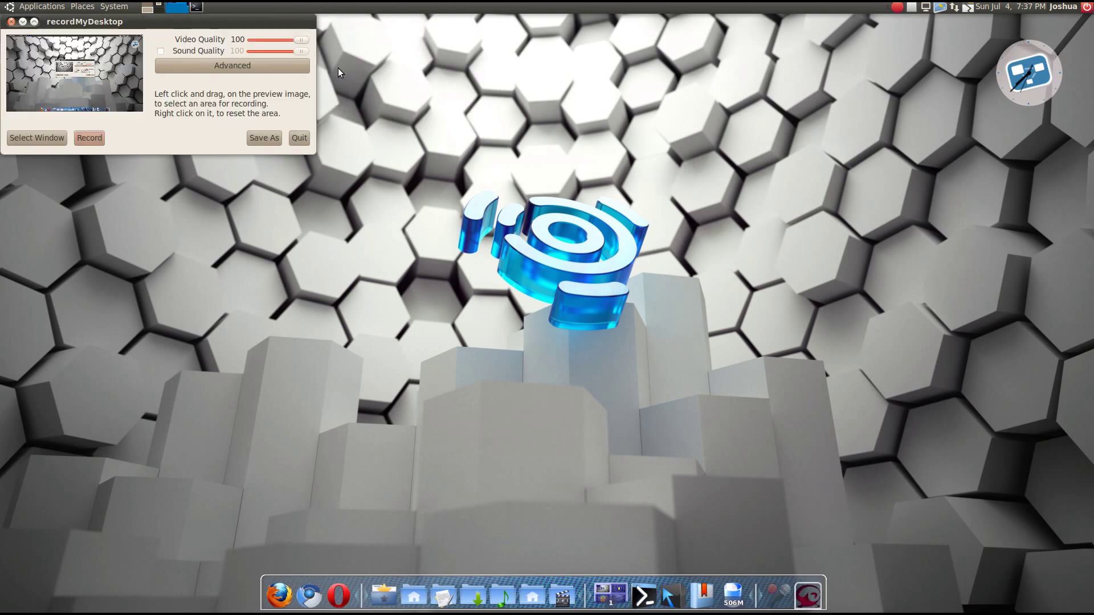
{"action": "left_click_drag", "start_coordinate": [46, 21], "coordinate": [369, 16]}
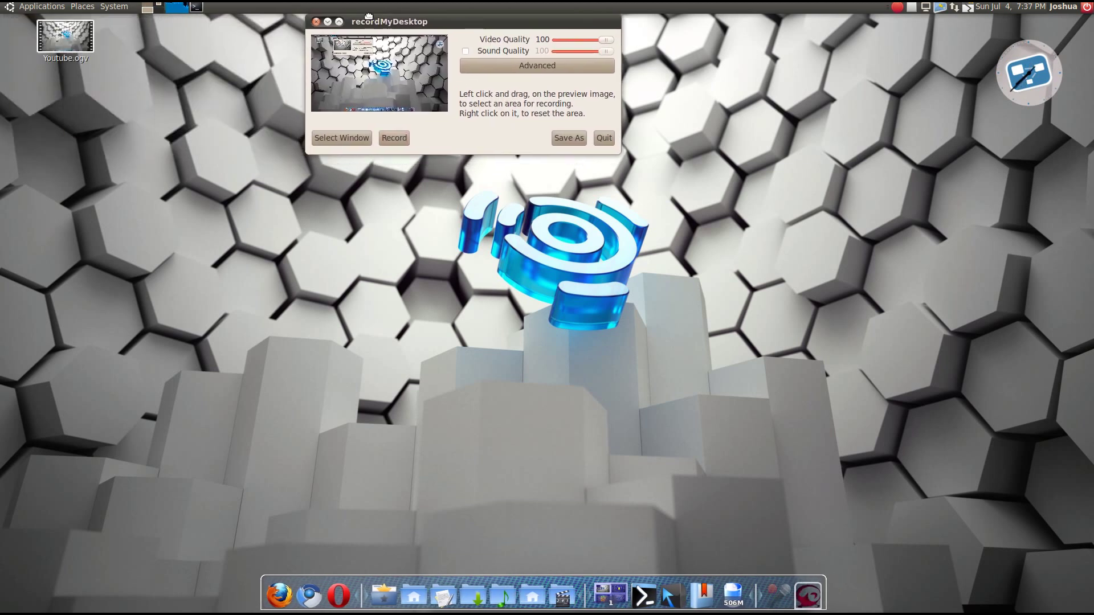
{"action": "left_click", "coordinate": [317, 22]}
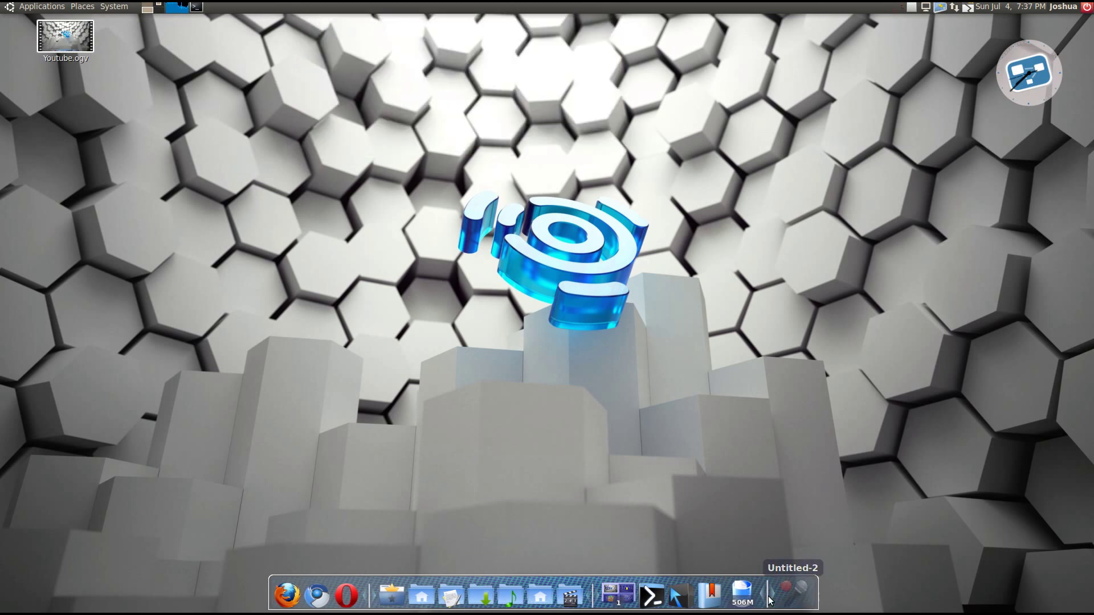
- Move Voice.mp3 from the Music folder onto the desktop beneath Youtube.ogv
{"action": "left_click", "coordinate": [793, 595]}
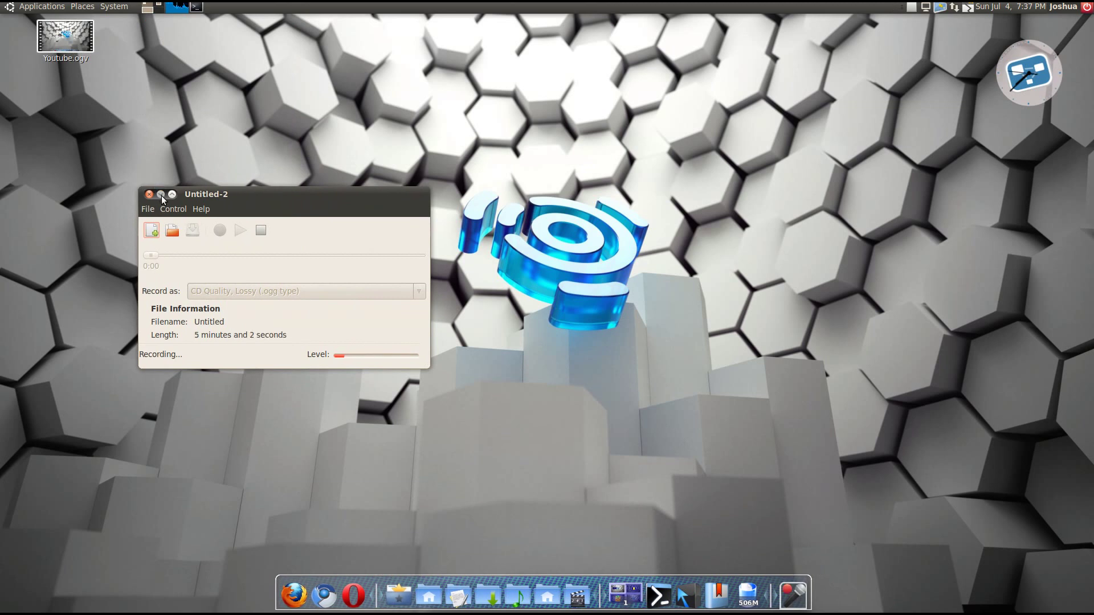
{"action": "left_click", "coordinate": [162, 196]}
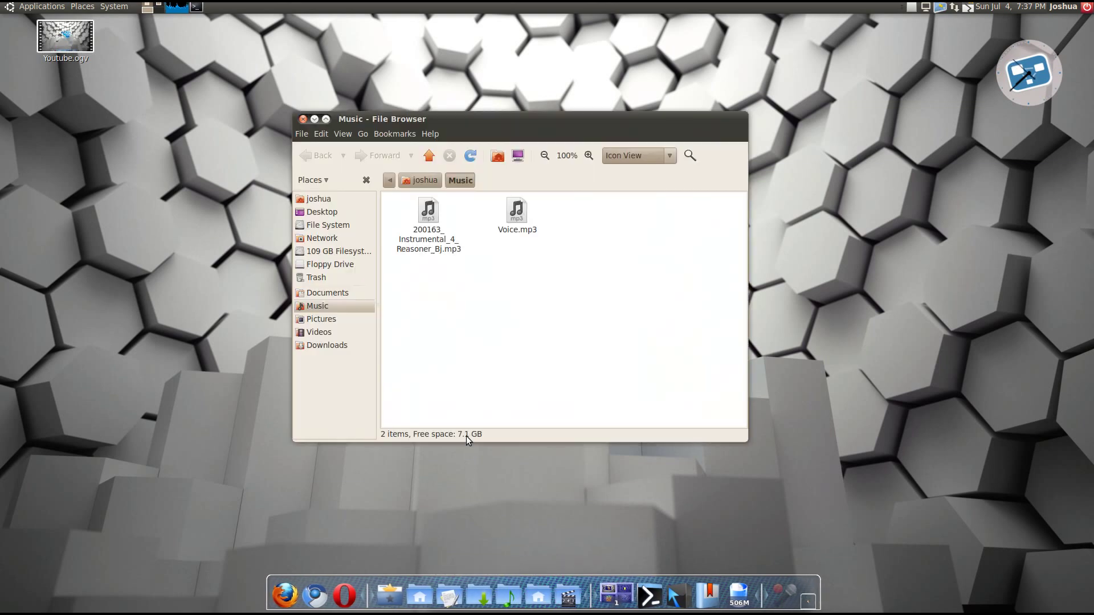
{"action": "left_click_drag", "start_coordinate": [514, 212], "coordinate": [56, 96]}
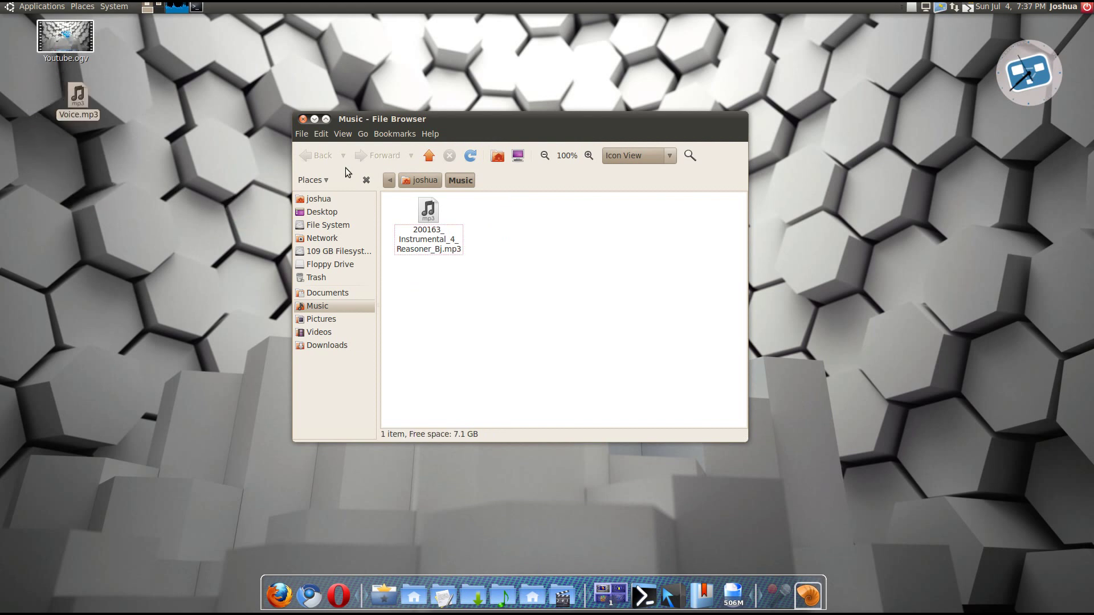
{"action": "left_click", "coordinate": [303, 120]}
{"action": "left_click_drag", "start_coordinate": [67, 102], "coordinate": [39, 101]}
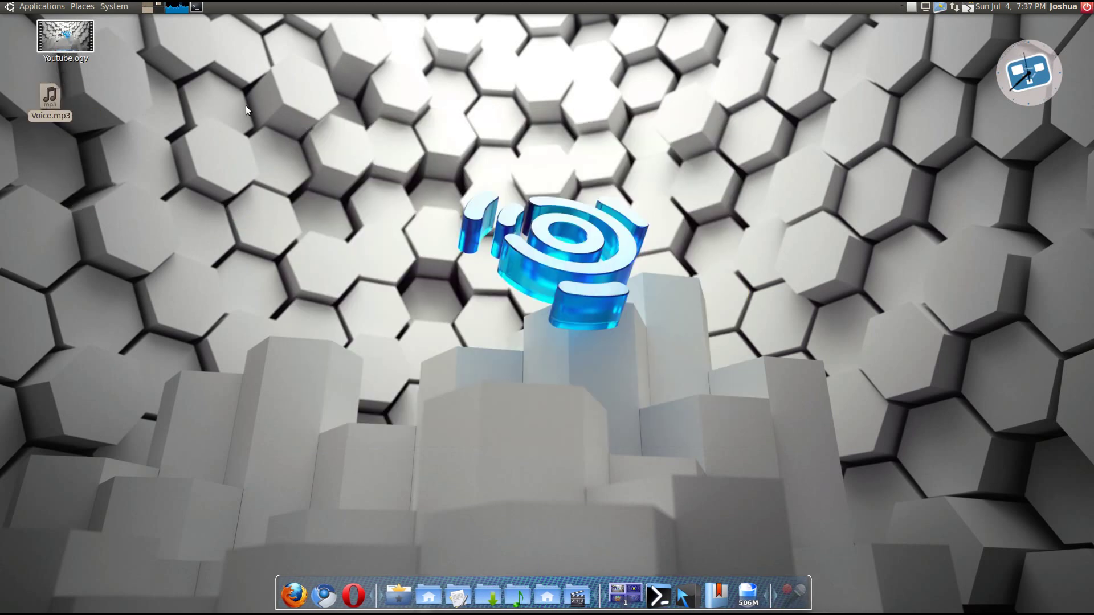
{"action": "left_click", "coordinate": [246, 110]}
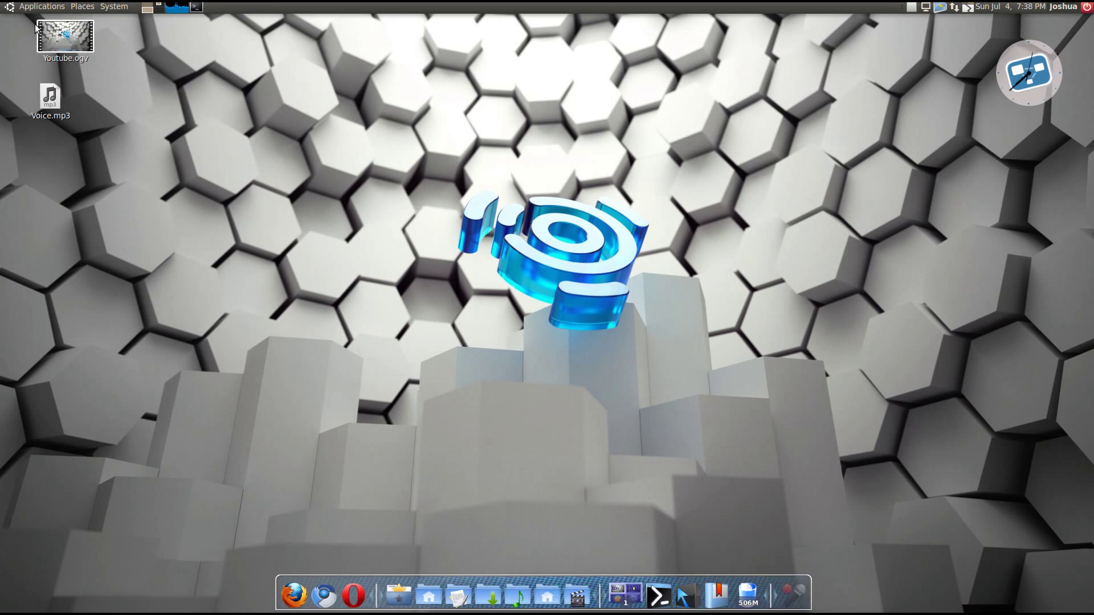
- Launch DeVeDe, pick the DivX / MPEG-4 disc type, and centre the project window
{"action": "left_click", "coordinate": [44, 7]}
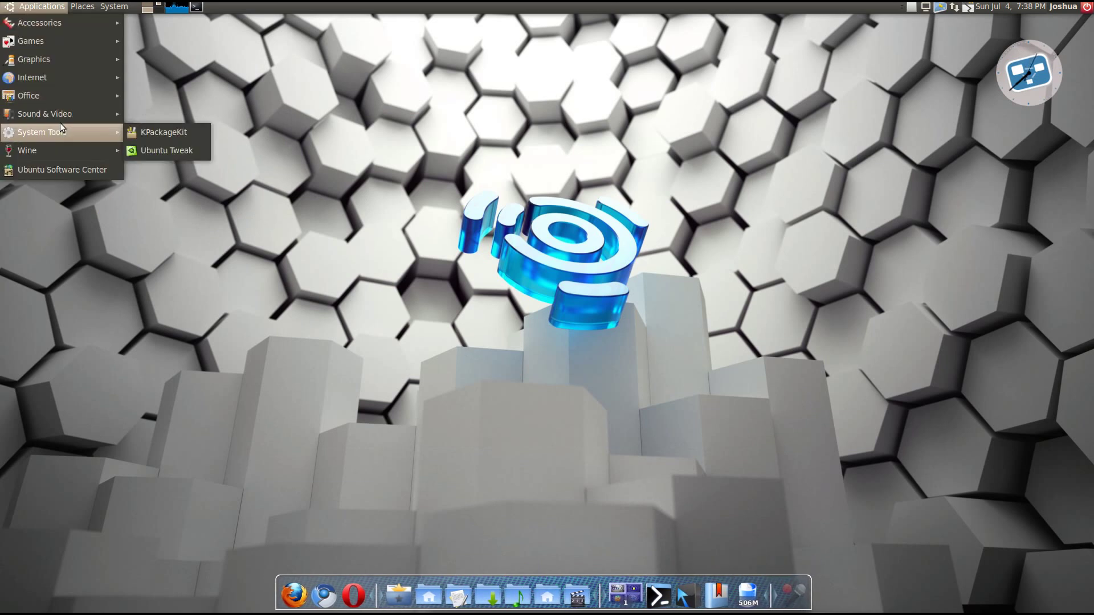
{"action": "mouse_move", "coordinate": [59, 117]}
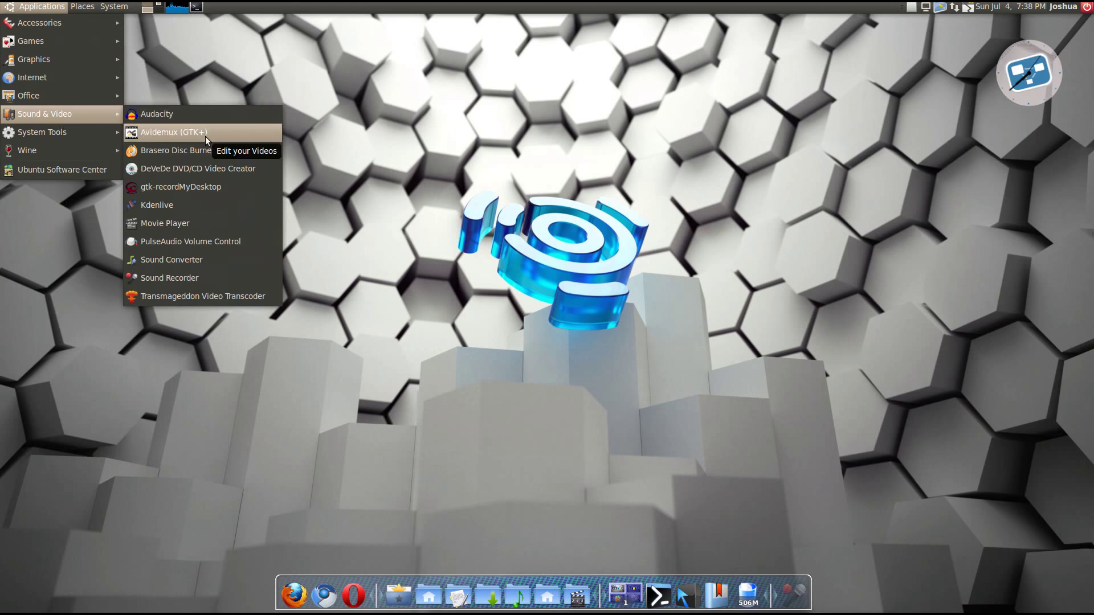
{"action": "left_click", "coordinate": [194, 167]}
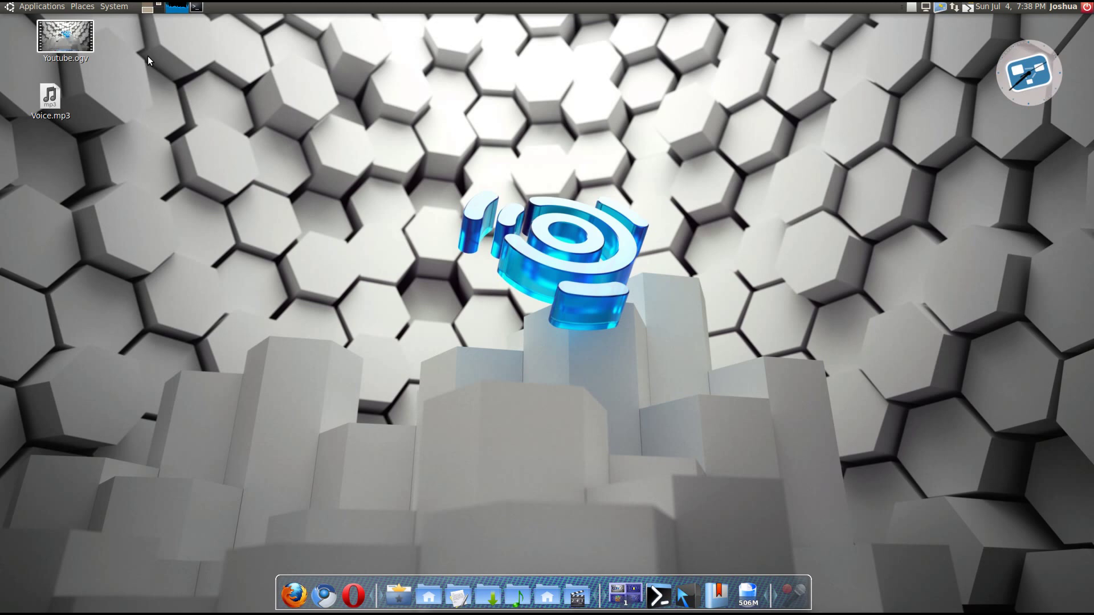
{"action": "left_click_drag", "start_coordinate": [456, 195], "coordinate": [465, 160]}
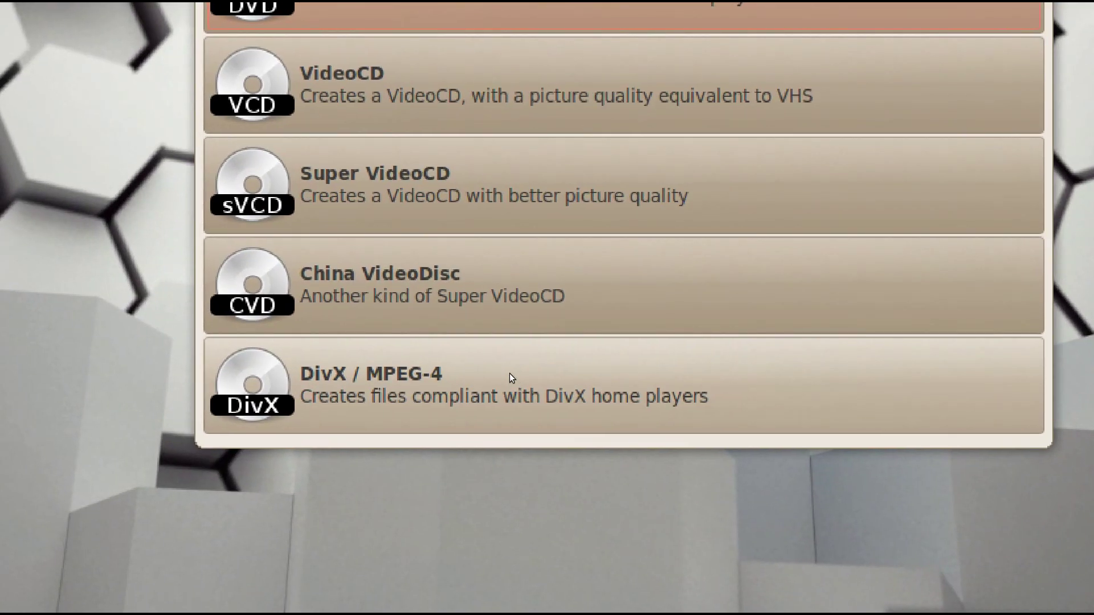
{"action": "left_click", "coordinate": [511, 375]}
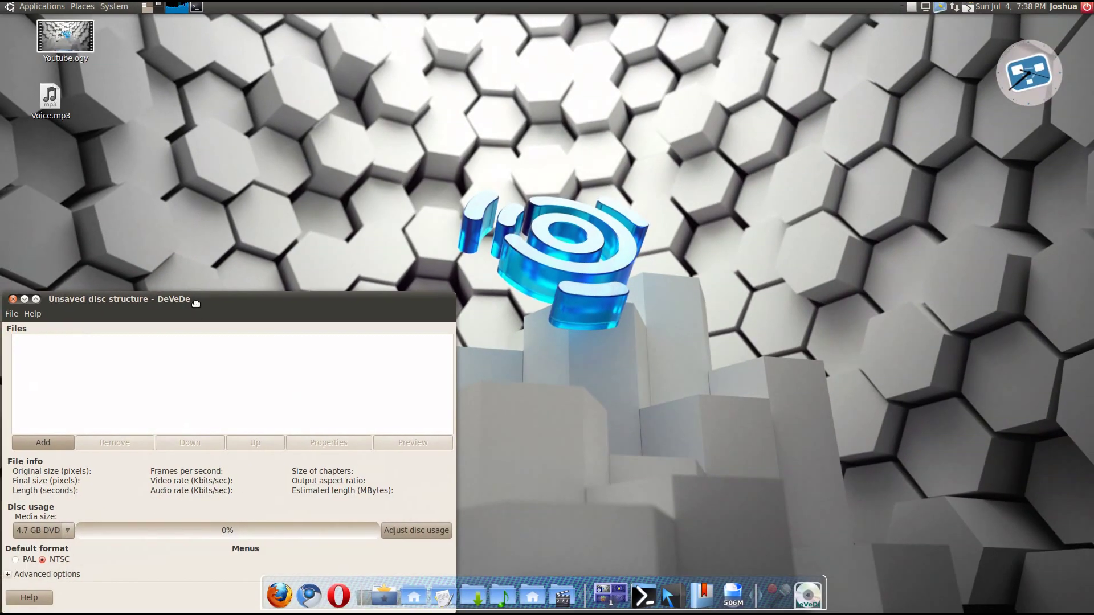
{"action": "left_click_drag", "start_coordinate": [251, 239], "coordinate": [693, 0]}
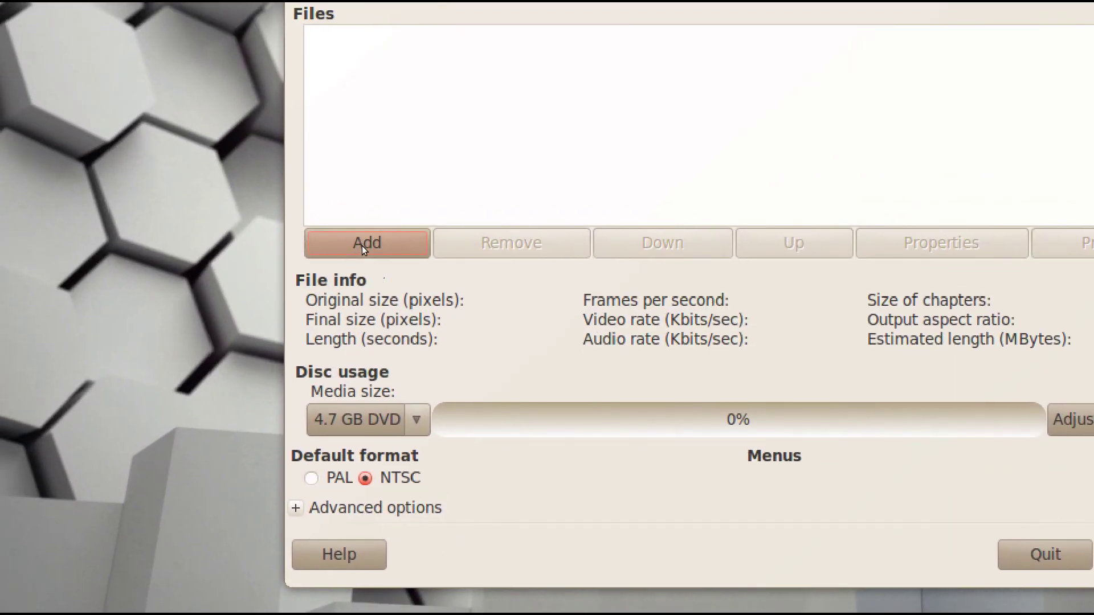
{"action": "left_click", "coordinate": [353, 226]}
- Choose Desktop/Youtube.ogv as the project's video file
{"action": "left_click", "coordinate": [334, 203]}
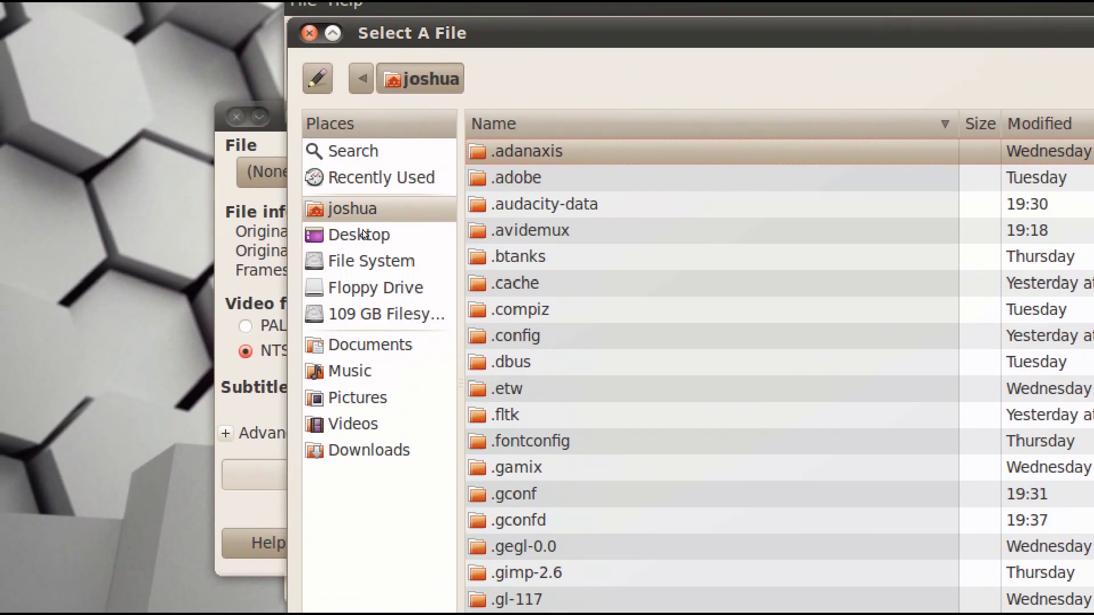
{"action": "left_click", "coordinate": [361, 234]}
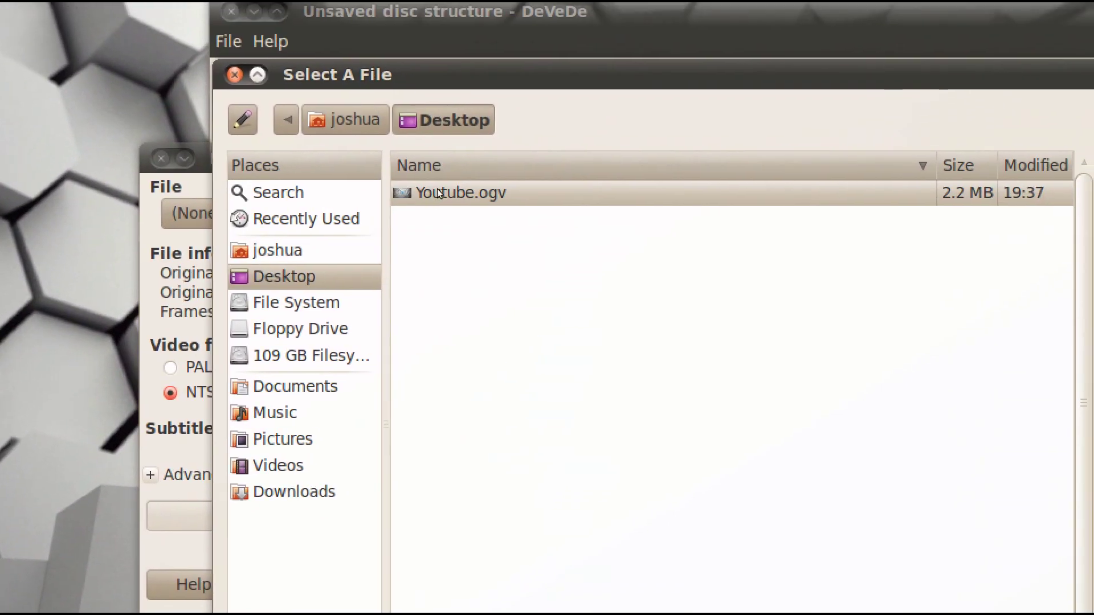
{"action": "double_click", "coordinate": [438, 192]}
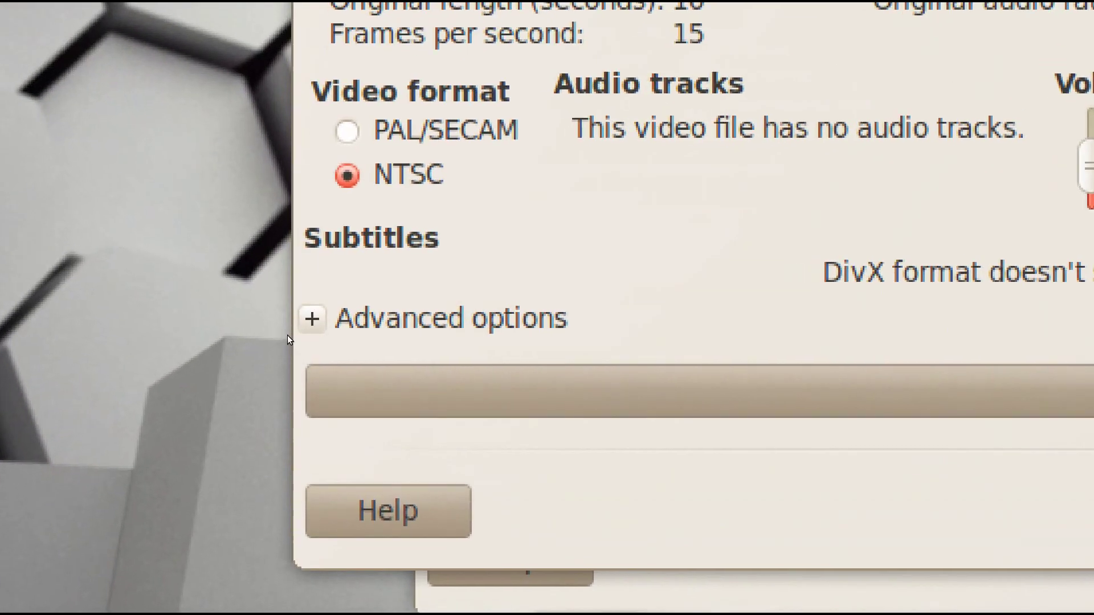
- Set the final video size to 1920x1080 in the advanced options and add the file
{"action": "left_click", "coordinate": [294, 331]}
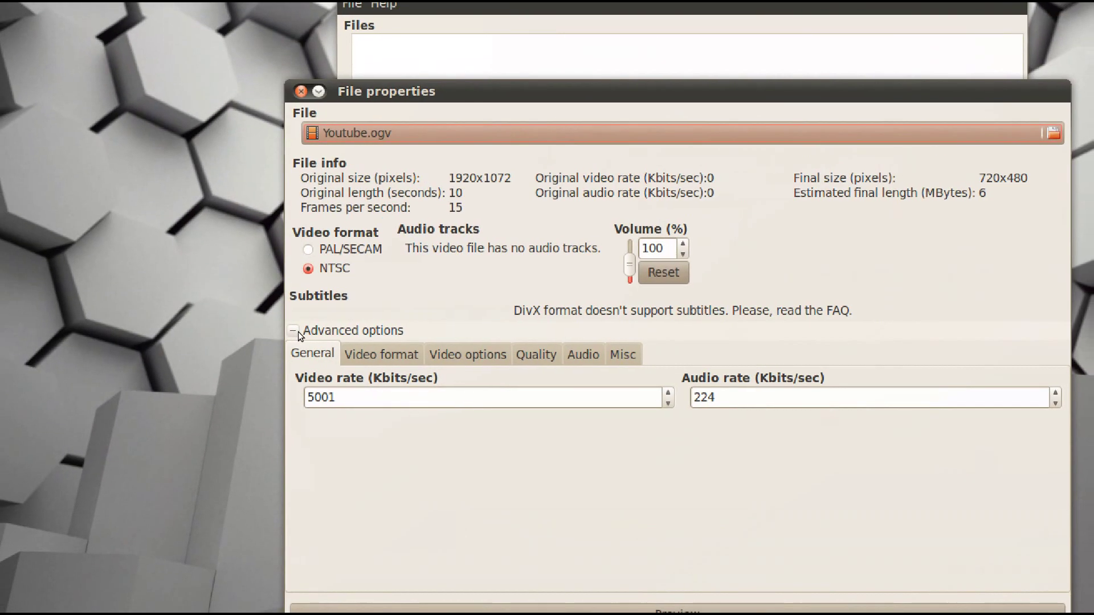
{"action": "left_click", "coordinate": [367, 354]}
{"action": "left_click", "coordinate": [310, 353]}
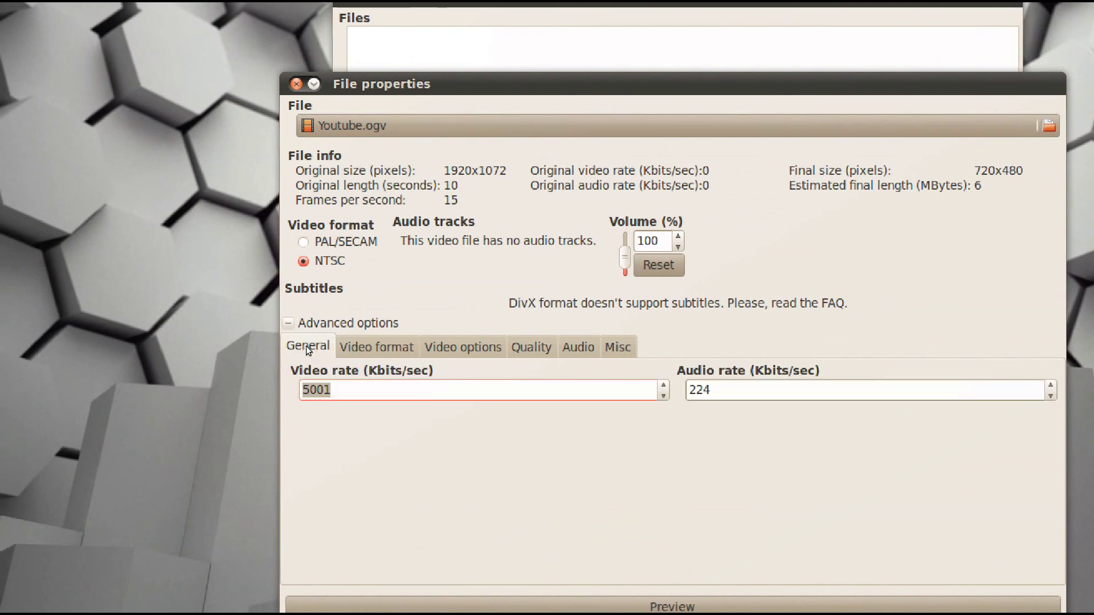
{"action": "left_click", "coordinate": [338, 345]}
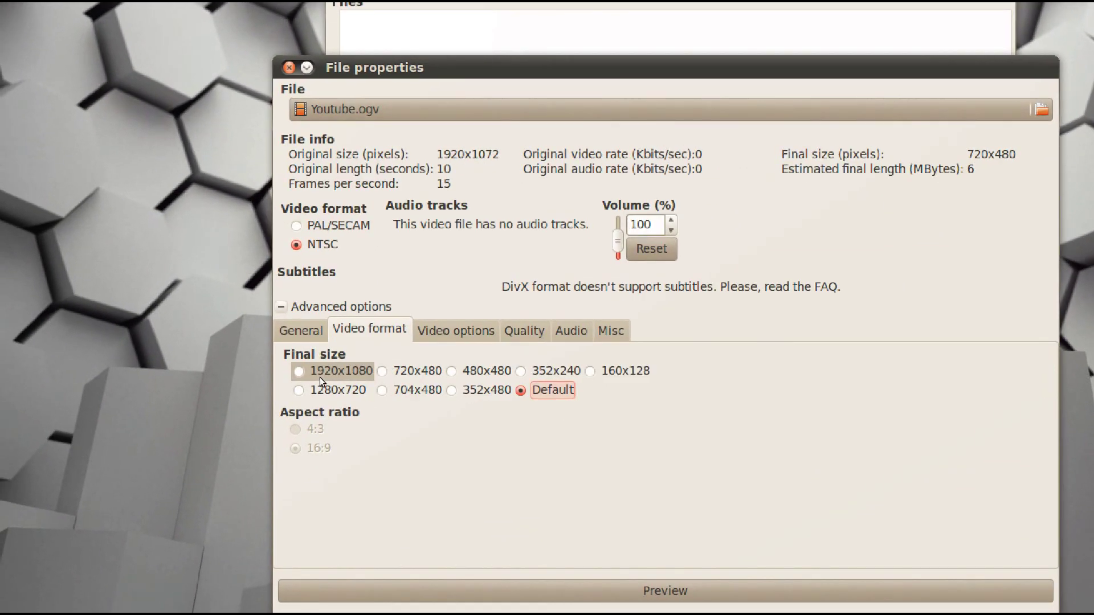
{"action": "left_click", "coordinate": [319, 377]}
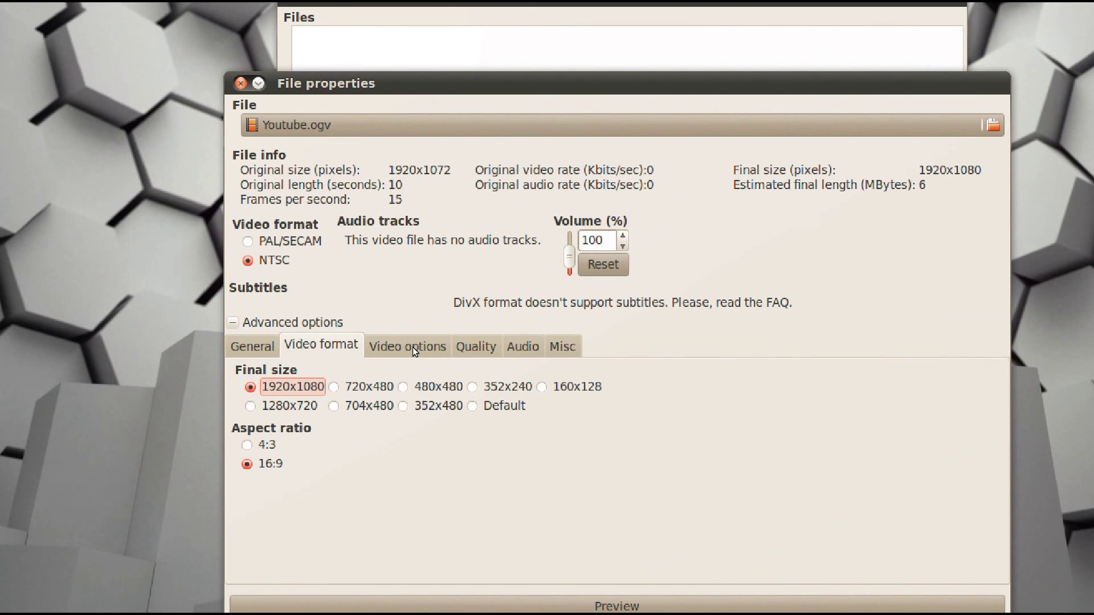
{"action": "left_click", "coordinate": [412, 349]}
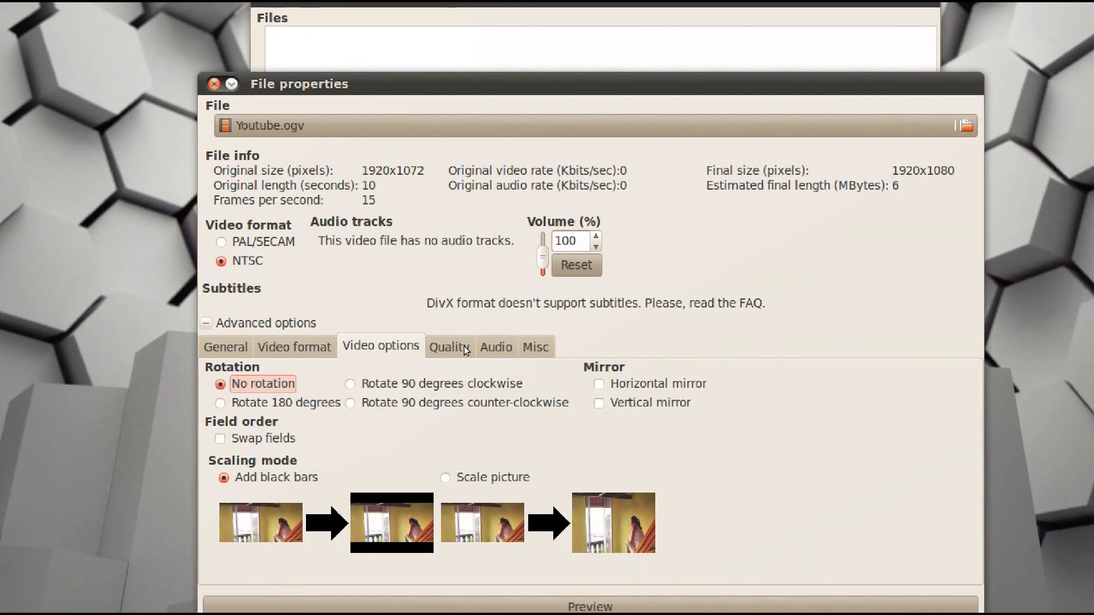
{"action": "left_click", "coordinate": [476, 346]}
{"action": "left_click", "coordinate": [522, 347]}
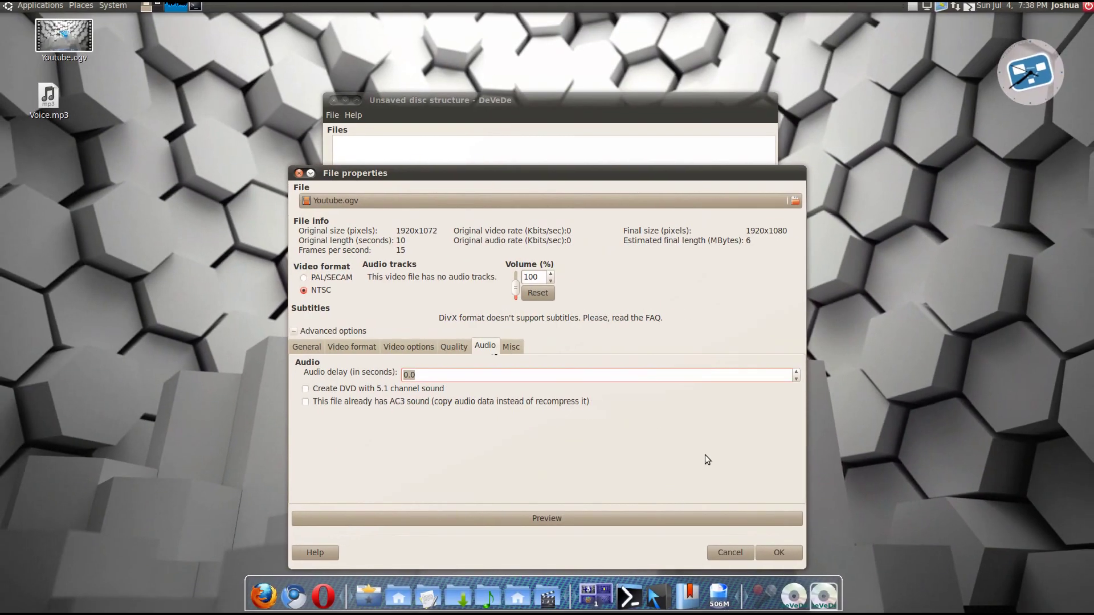
{"action": "left_click", "coordinate": [779, 550]}
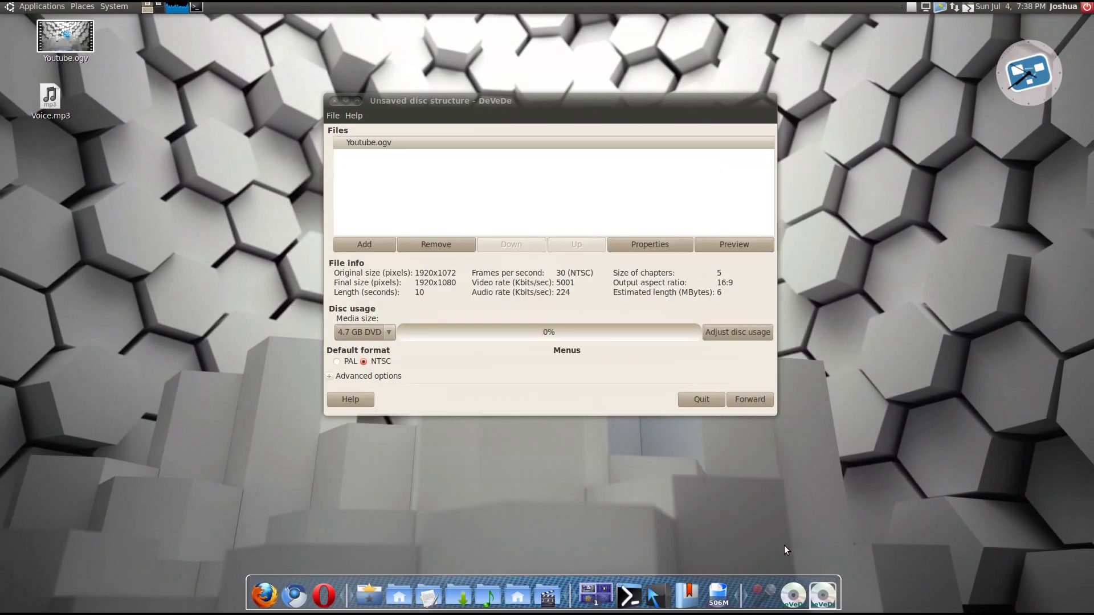
- Convert the project into a YoutubeVideo folder on the Desktop and open that folder
{"action": "left_click", "coordinate": [739, 397]}
{"action": "type", "text": "Youtube"}
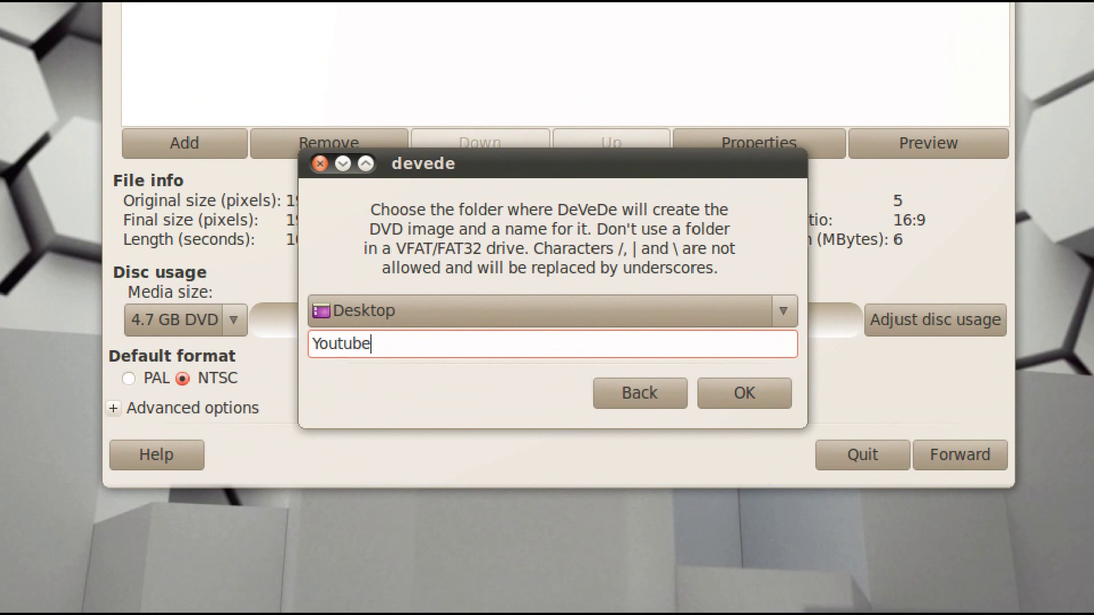
{"action": "type", "text": "Video"}
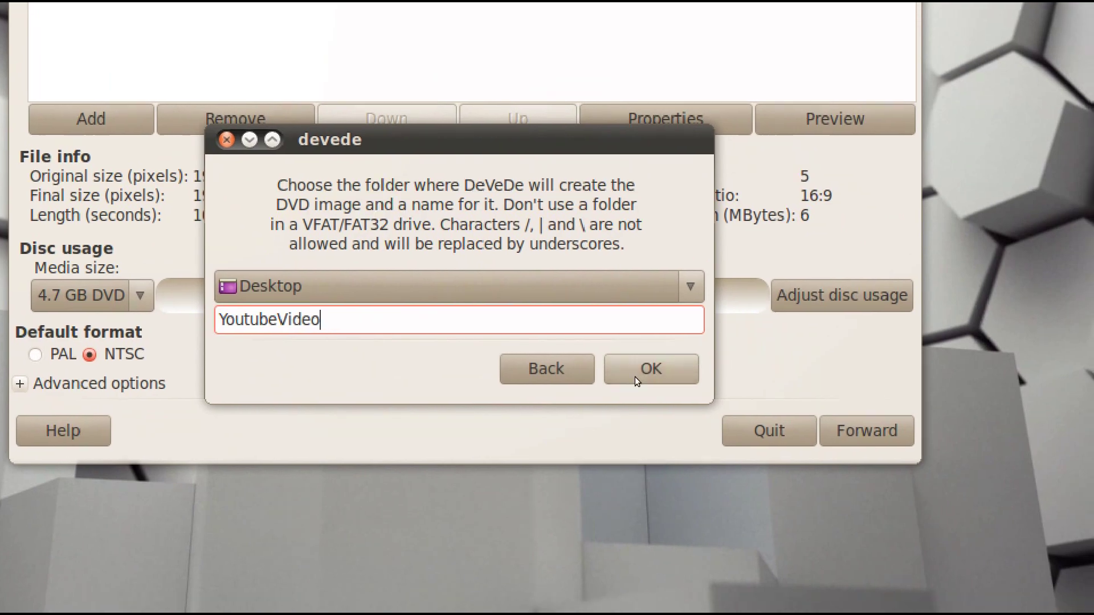
{"action": "left_click", "coordinate": [744, 393]}
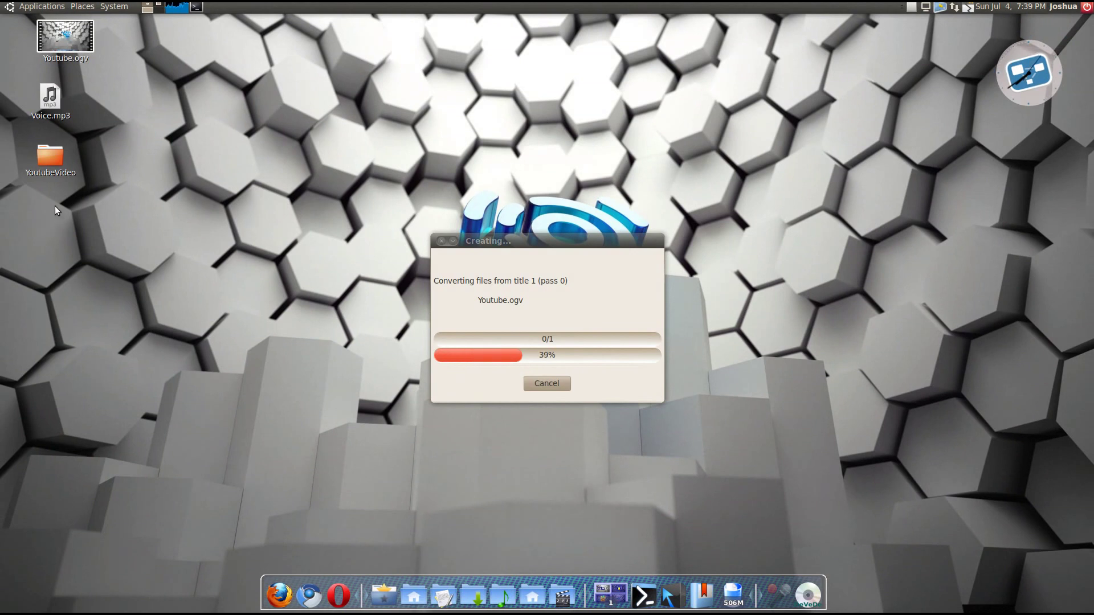
{"action": "left_click_drag", "start_coordinate": [43, 161], "coordinate": [241, 227]}
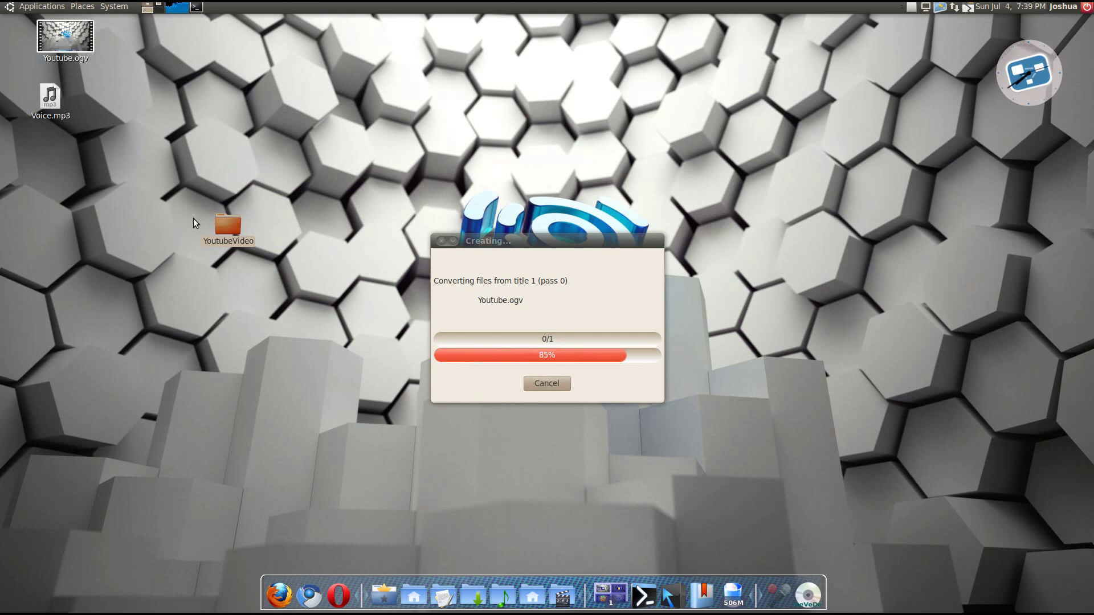
{"action": "double_click", "coordinate": [229, 231]}
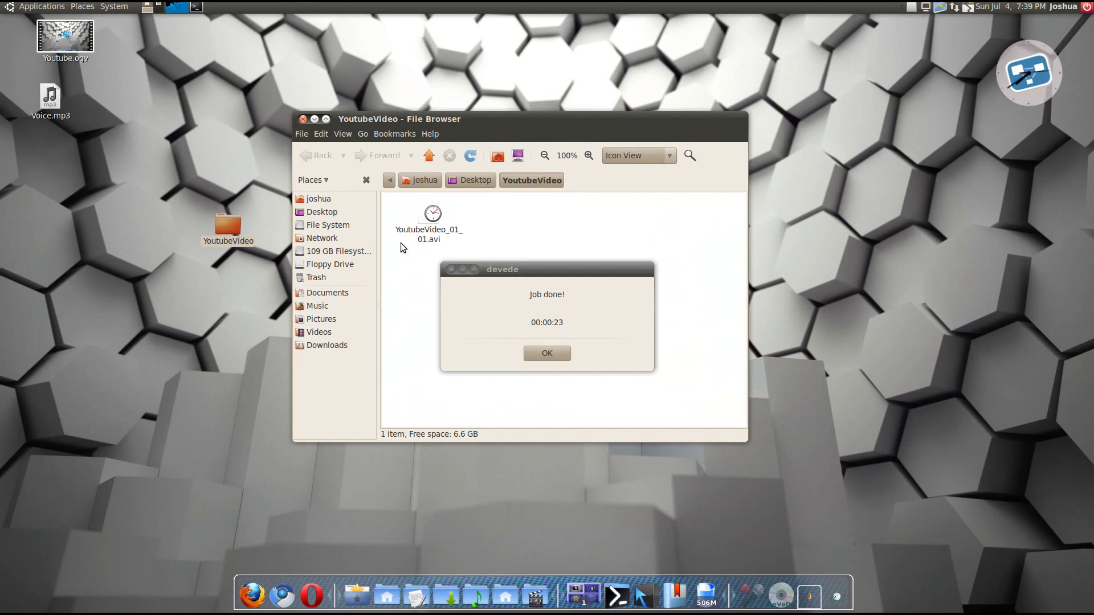
- Dismiss the job-finished message and quit DeVeDe, abandoning the project
{"action": "left_click", "coordinate": [545, 350]}
{"action": "left_click", "coordinate": [651, 299]}
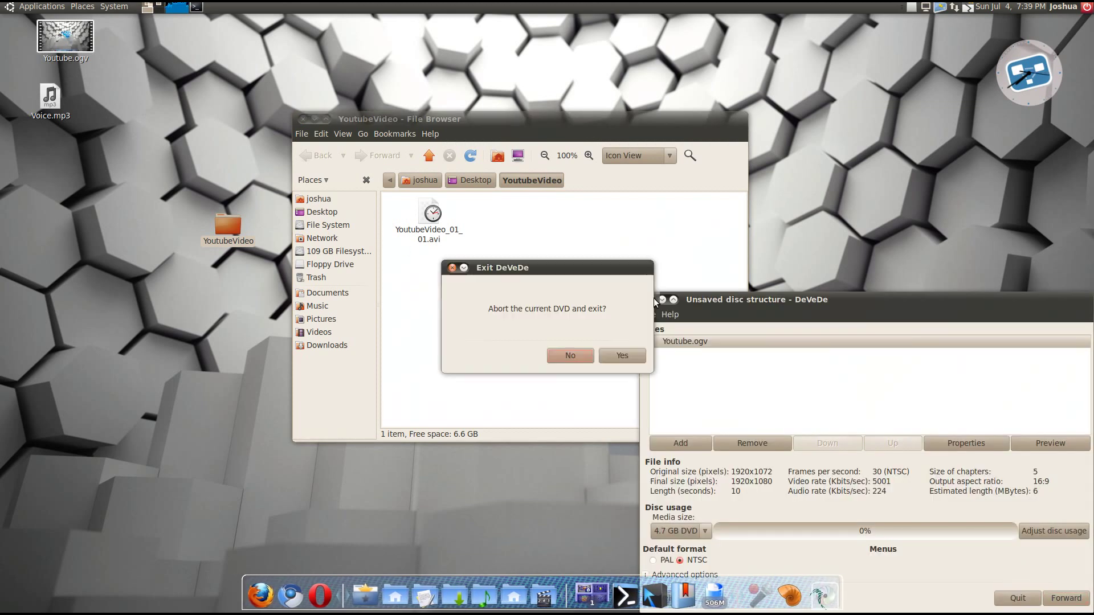
{"action": "left_click", "coordinate": [624, 356]}
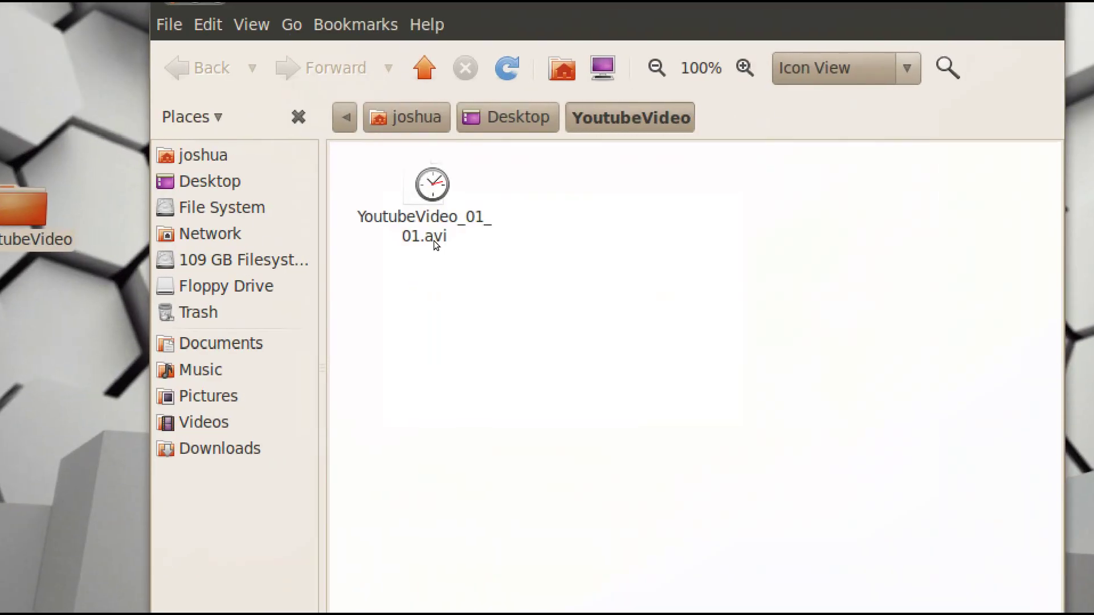
- Move YoutubeVideo_01_01.avi onto the Desktop and trash the YoutubeVideo folder
{"action": "left_click_drag", "start_coordinate": [433, 241], "coordinate": [19, 143]}
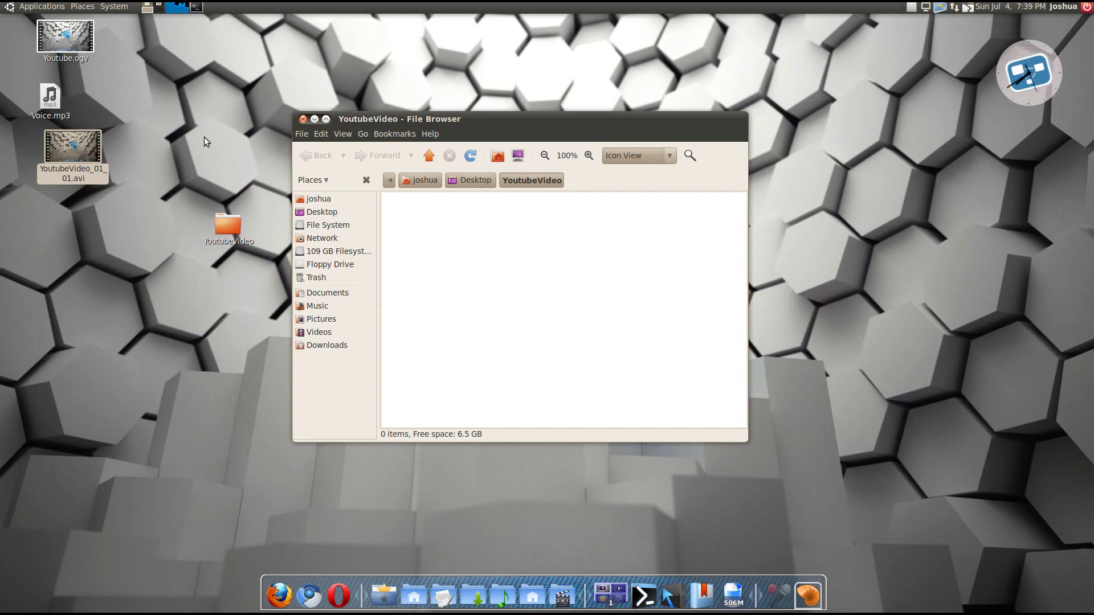
{"action": "right_click", "coordinate": [226, 231]}
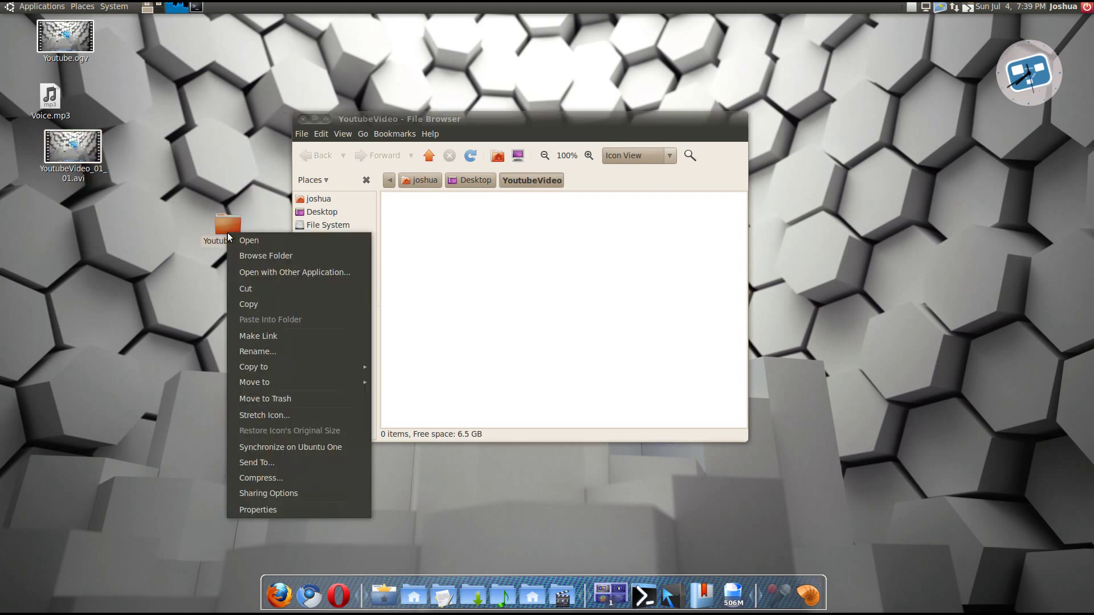
{"action": "left_click", "coordinate": [280, 403]}
{"action": "left_click", "coordinate": [302, 119]}
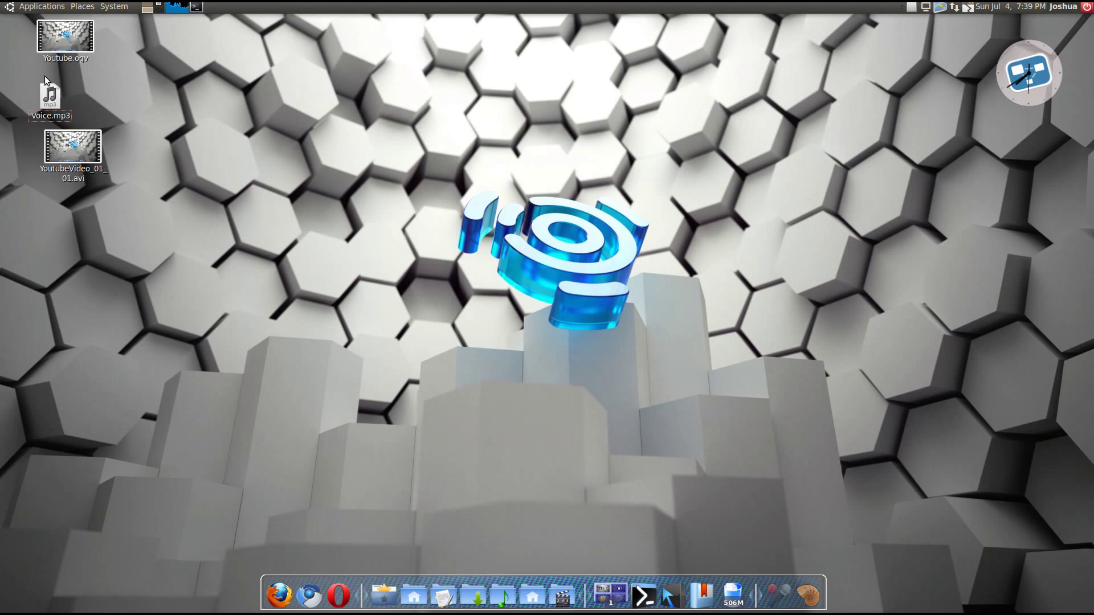
- Trash Youtube.ogv and place the .avi icon at the desktop's top-left
{"action": "left_click_drag", "start_coordinate": [63, 135], "coordinate": [51, 169]}
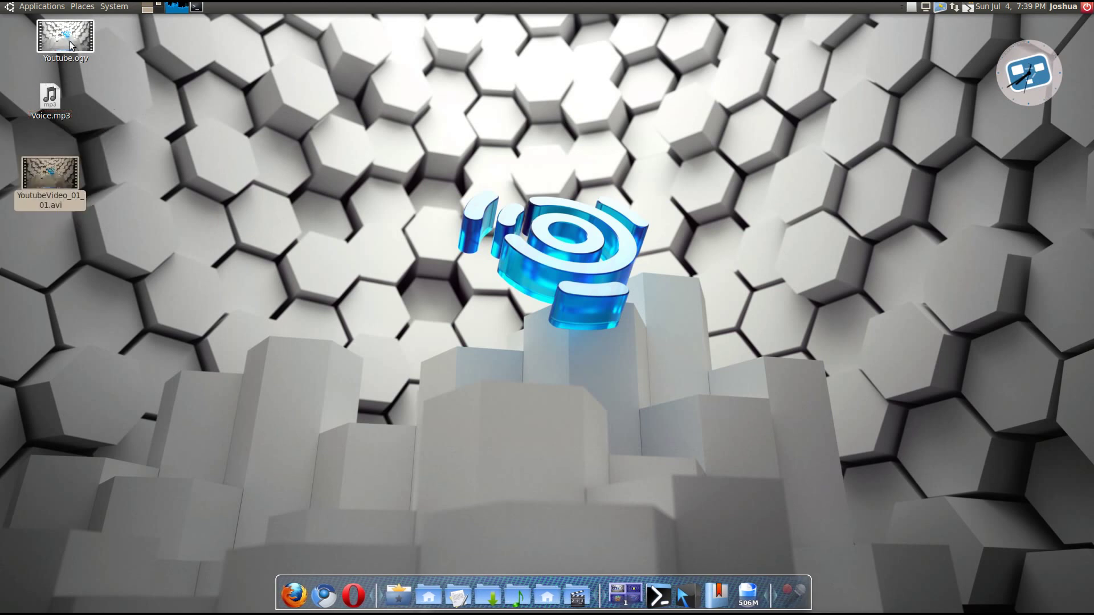
{"action": "left_click_drag", "start_coordinate": [70, 41], "coordinate": [276, 200]}
{"action": "right_click", "coordinate": [272, 207]}
{"action": "left_click", "coordinate": [337, 372]}
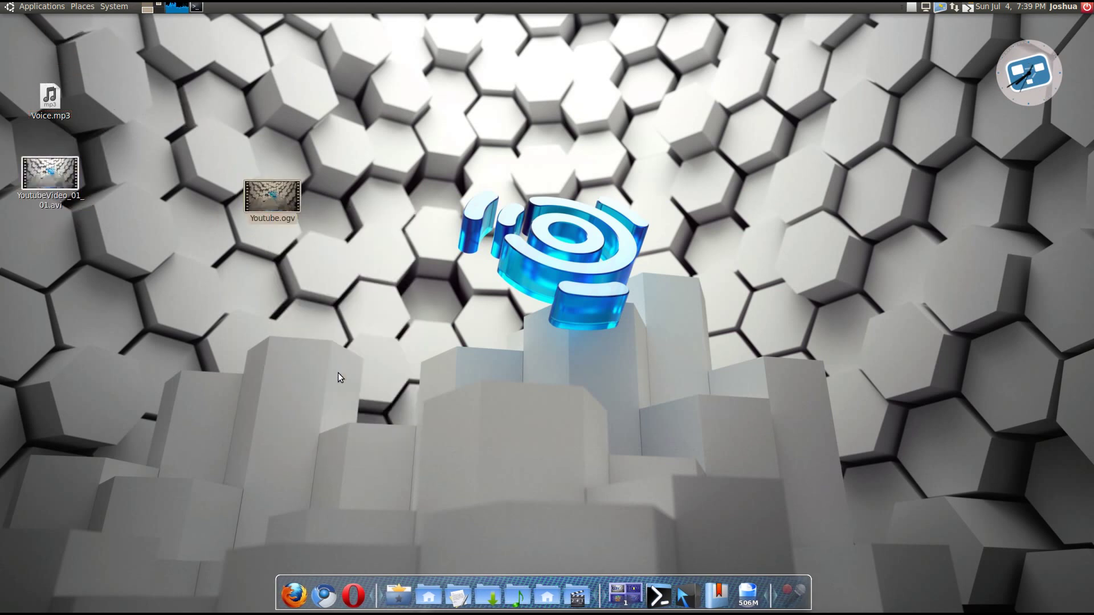
{"action": "left_click_drag", "start_coordinate": [59, 168], "coordinate": [60, 28]}
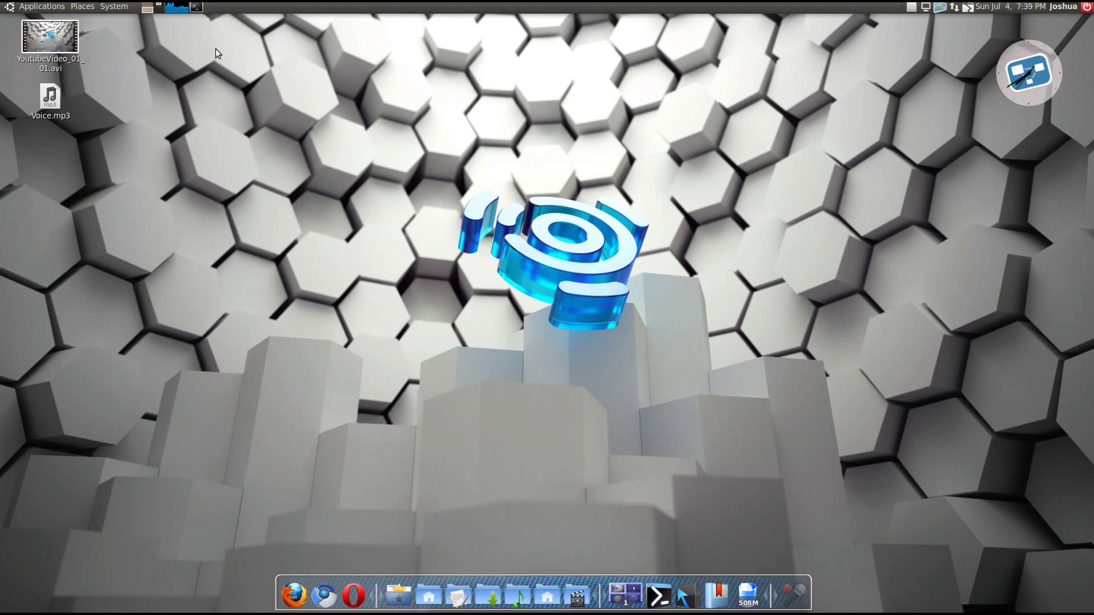
- Move 200163_Instrumental_4_Reasoner_Bj.mp3 from the Music folder onto the desktop below Voice.mp3
{"action": "left_click", "coordinate": [54, 7]}
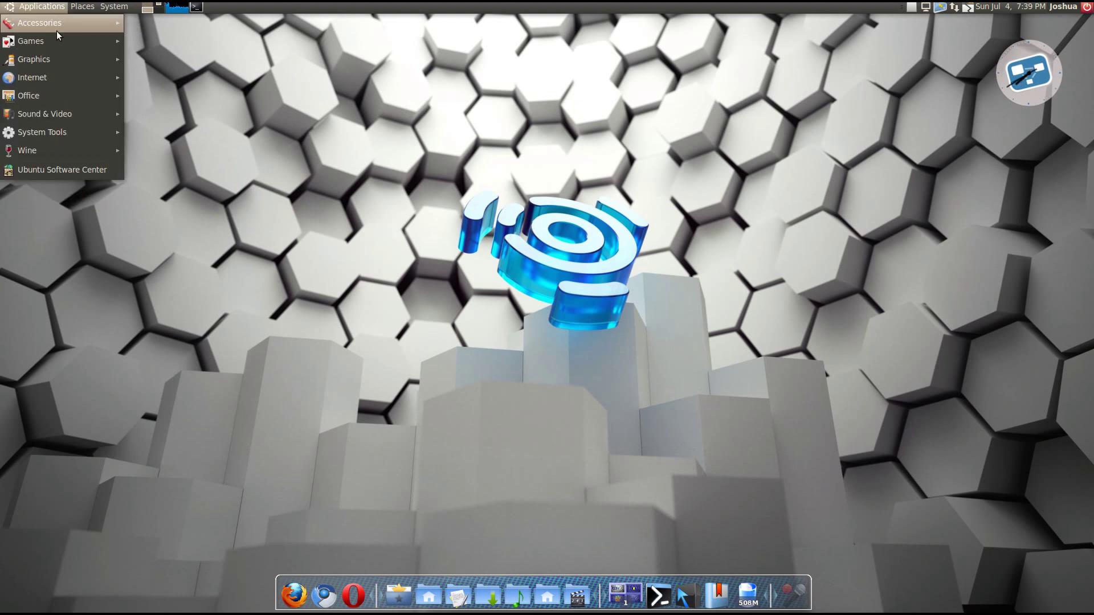
{"action": "left_click", "coordinate": [358, 49]}
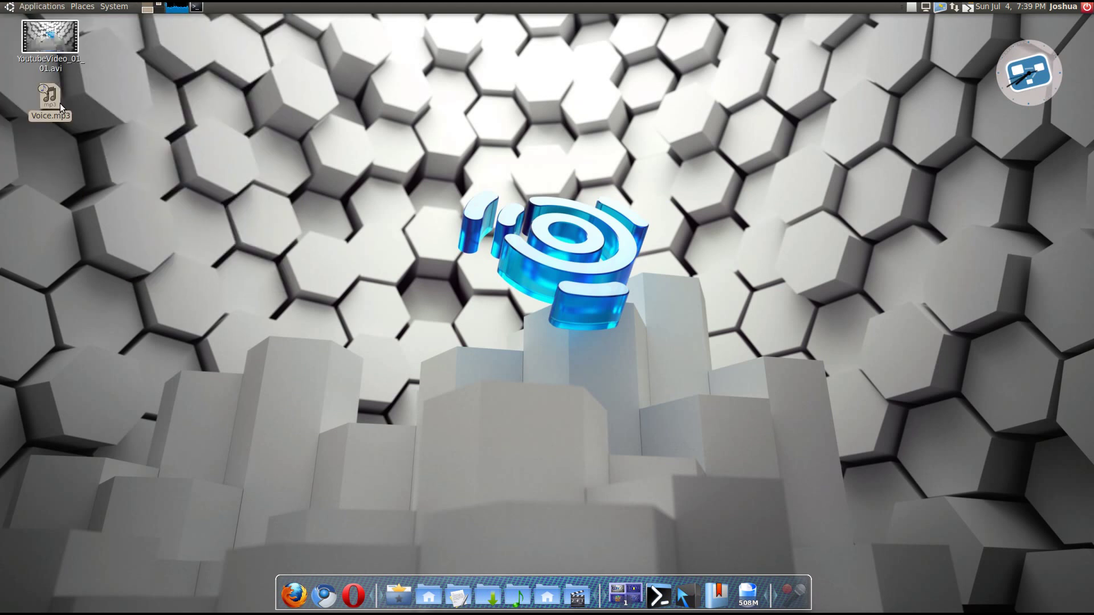
{"action": "left_click", "coordinate": [516, 595]}
{"action": "left_click_drag", "start_coordinate": [431, 218], "coordinate": [59, 151]}
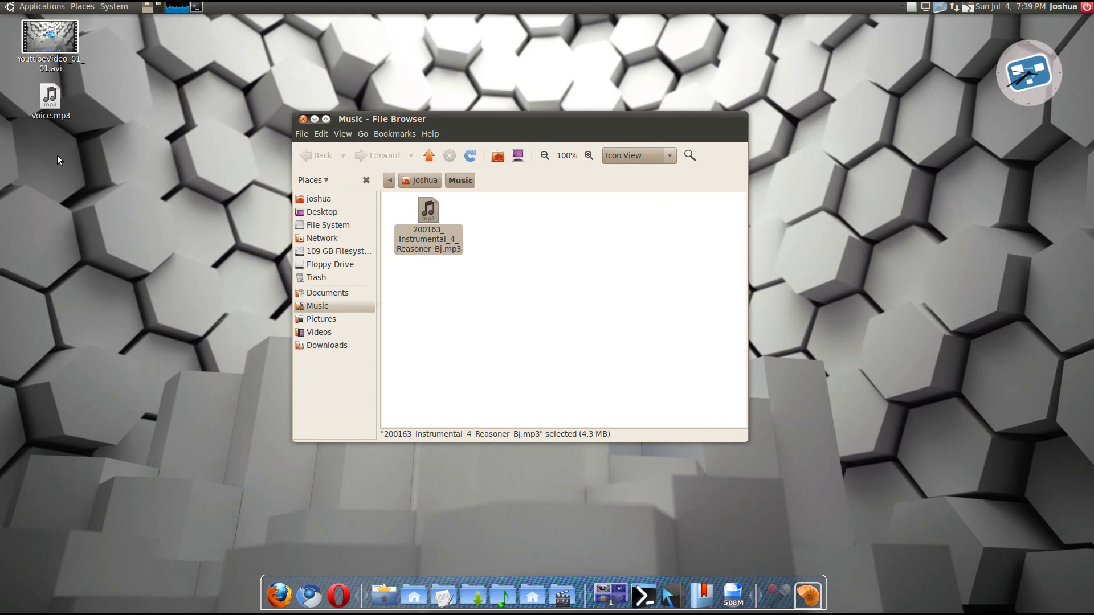
{"action": "left_click", "coordinate": [303, 119]}
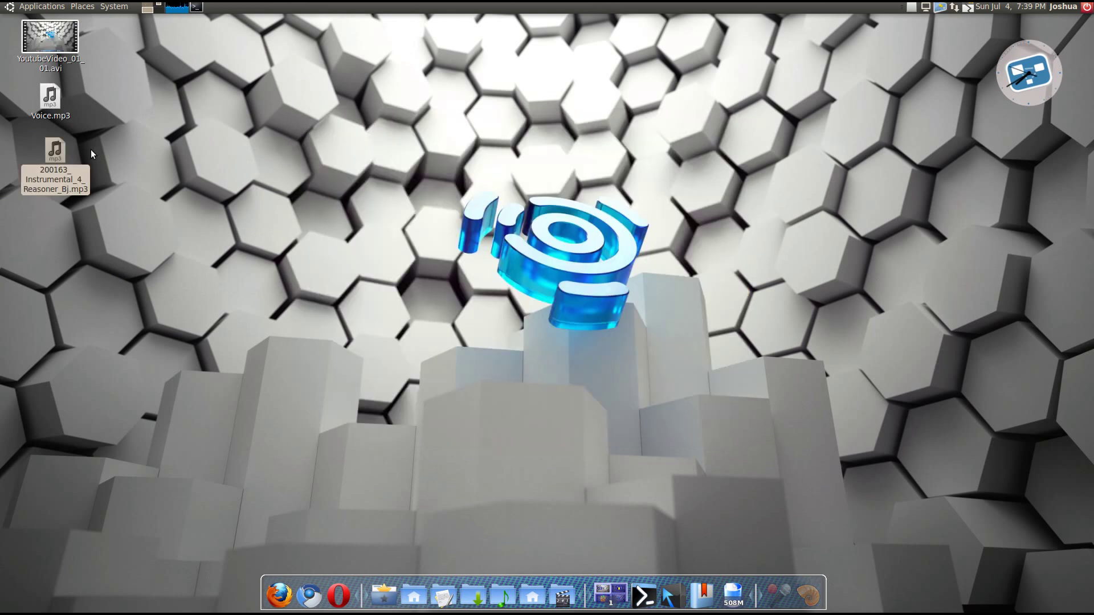
{"action": "left_click_drag", "start_coordinate": [116, 83], "coordinate": [22, 211]}
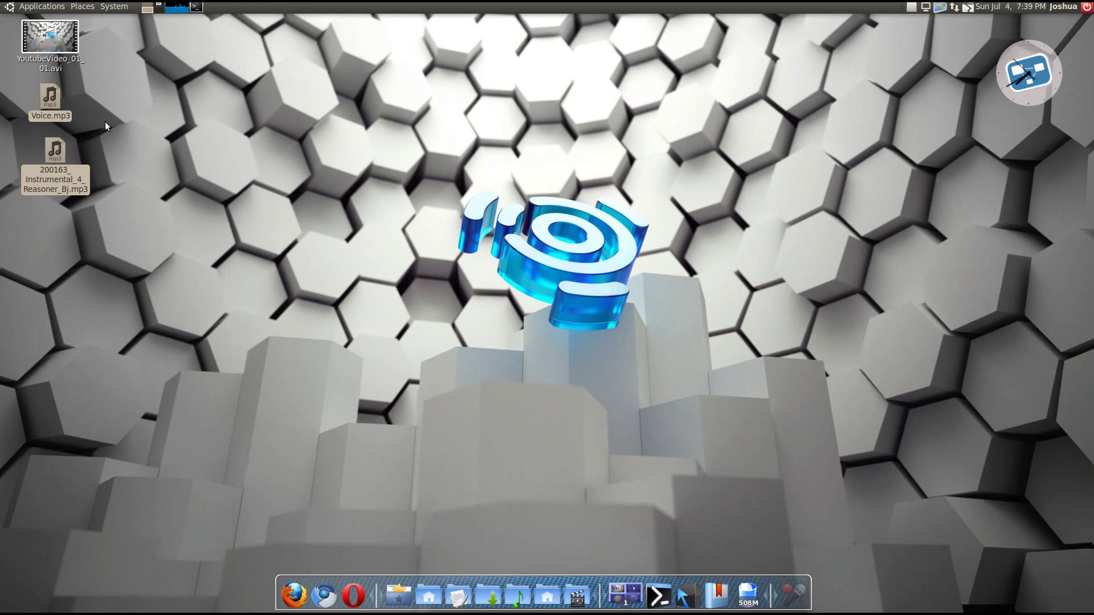
{"action": "left_click", "coordinate": [40, 6]}
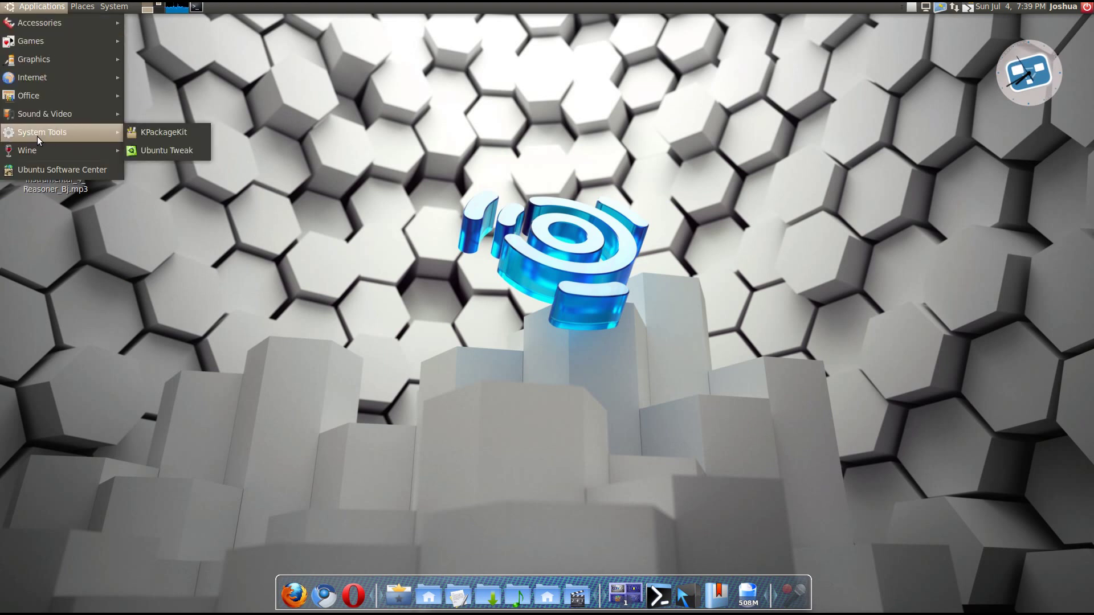
- Launch Audacity from Applications > Sound & Video
{"action": "left_click", "coordinate": [284, 98]}
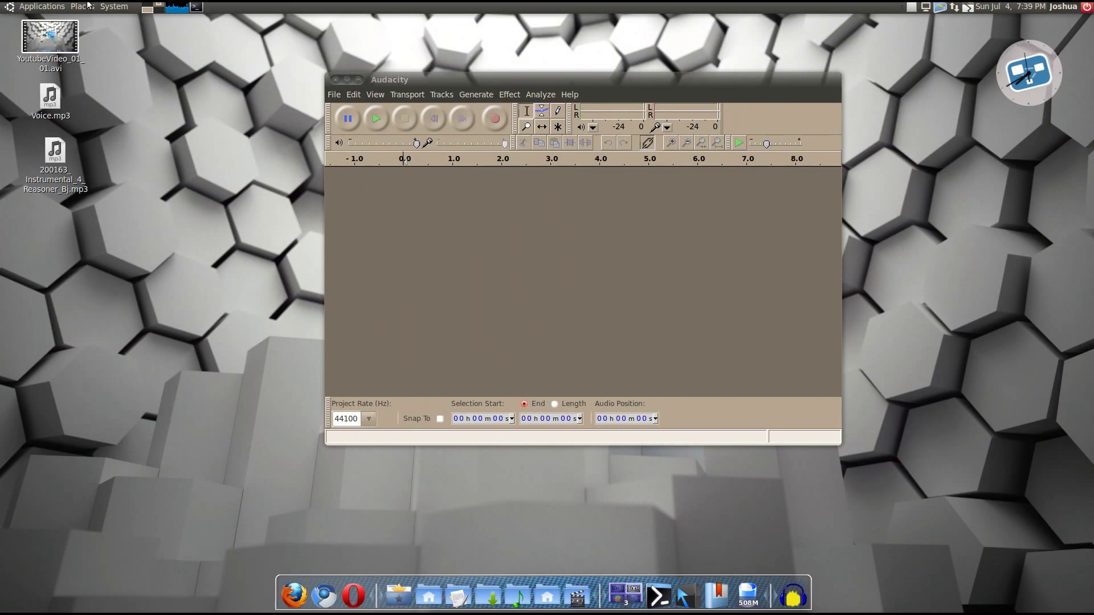
{"action": "left_click", "coordinate": [51, 7]}
{"action": "mouse_move", "coordinate": [90, 115]}
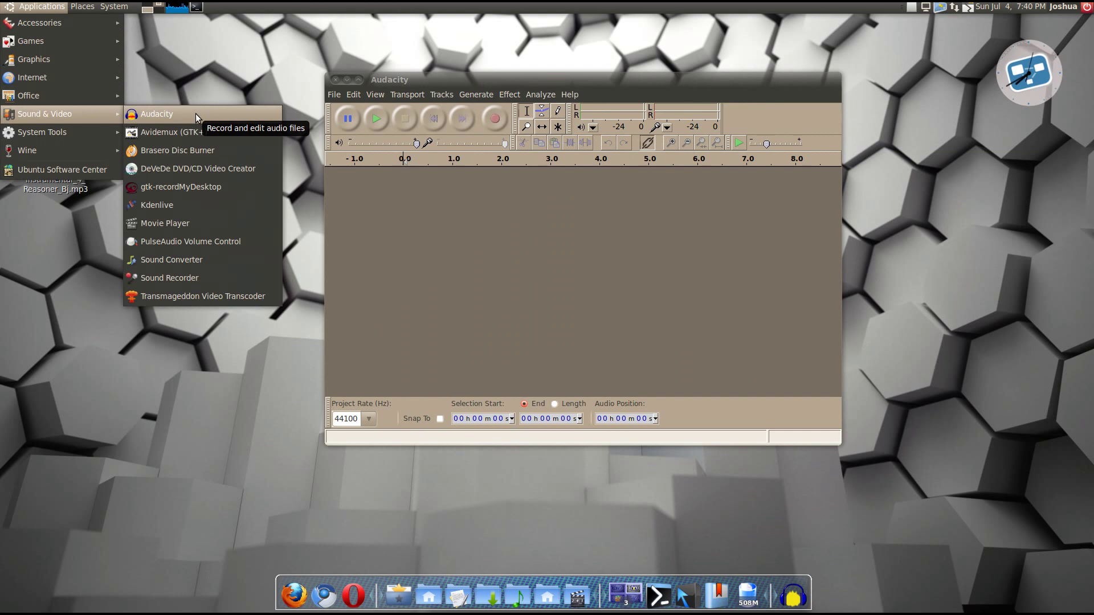
{"action": "left_click", "coordinate": [199, 81]}
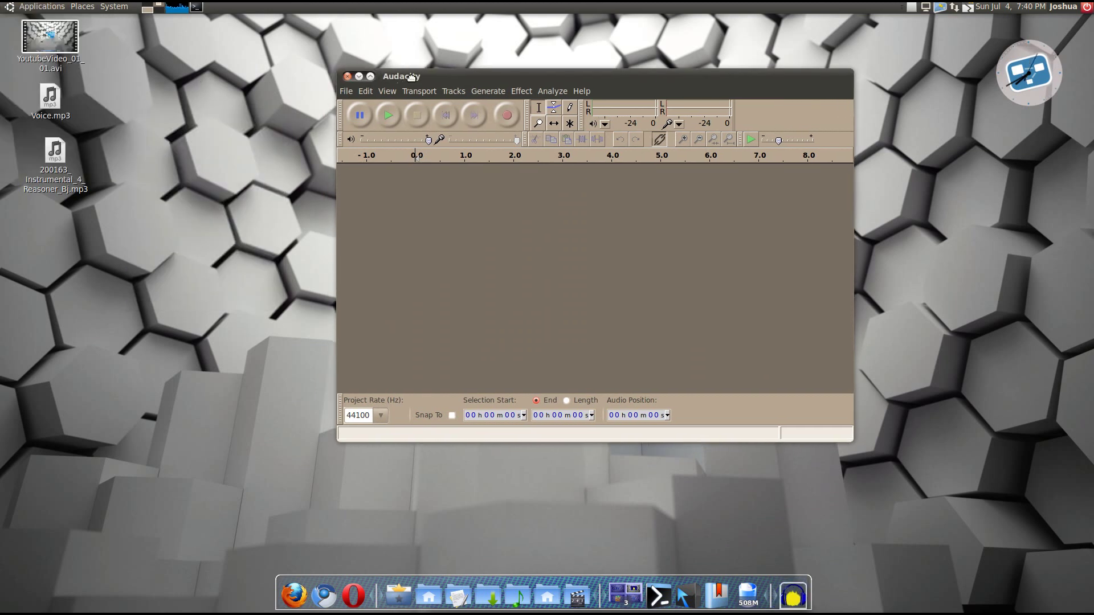
- Drag Voice.mp3 and the 200163 instrumental MP3 from the desktop into Audacity
{"action": "left_click_drag", "start_coordinate": [47, 175], "coordinate": [132, 224]}
{"action": "left_click_drag", "start_coordinate": [50, 97], "coordinate": [477, 193]}
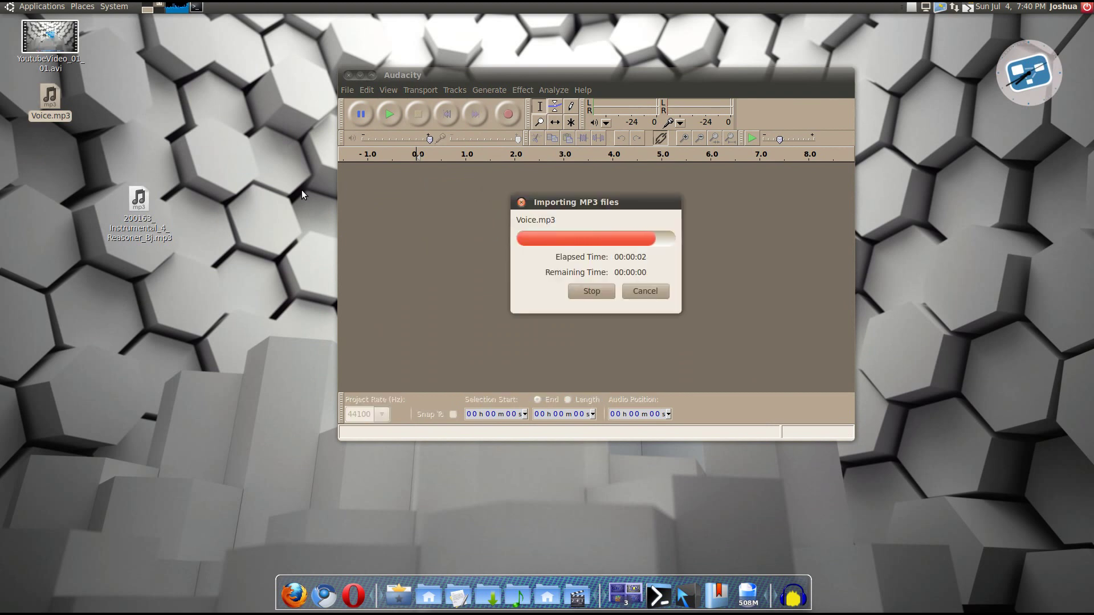
{"action": "left_click_drag", "start_coordinate": [148, 210], "coordinate": [487, 358]}
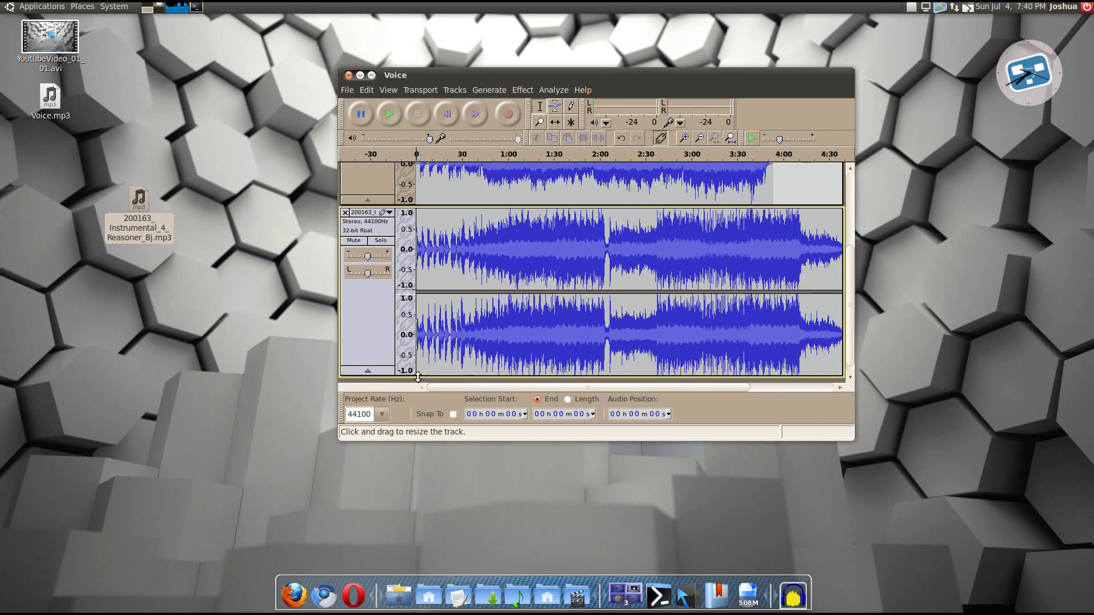
- Drag the instrumental track's gain slider left so the music plays quieter than the voice
{"action": "scroll", "coordinate": [419, 254], "scroll_direction": "up", "scroll_amount": 3}
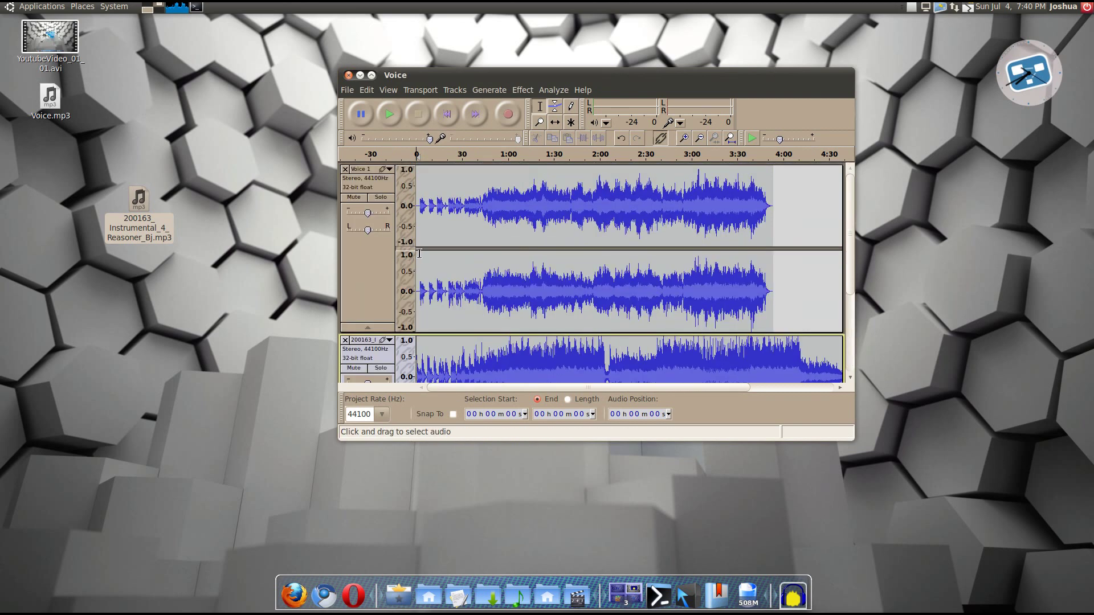
{"action": "scroll", "coordinate": [506, 231], "scroll_direction": "down", "scroll_amount": 3}
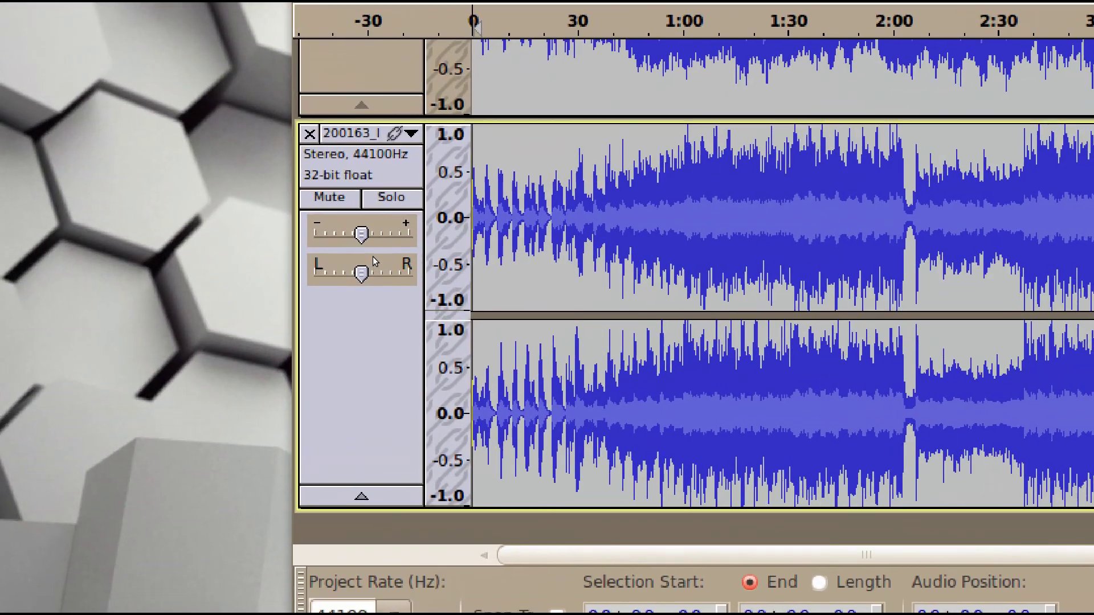
{"action": "left_click_drag", "start_coordinate": [361, 233], "coordinate": [307, 235]}
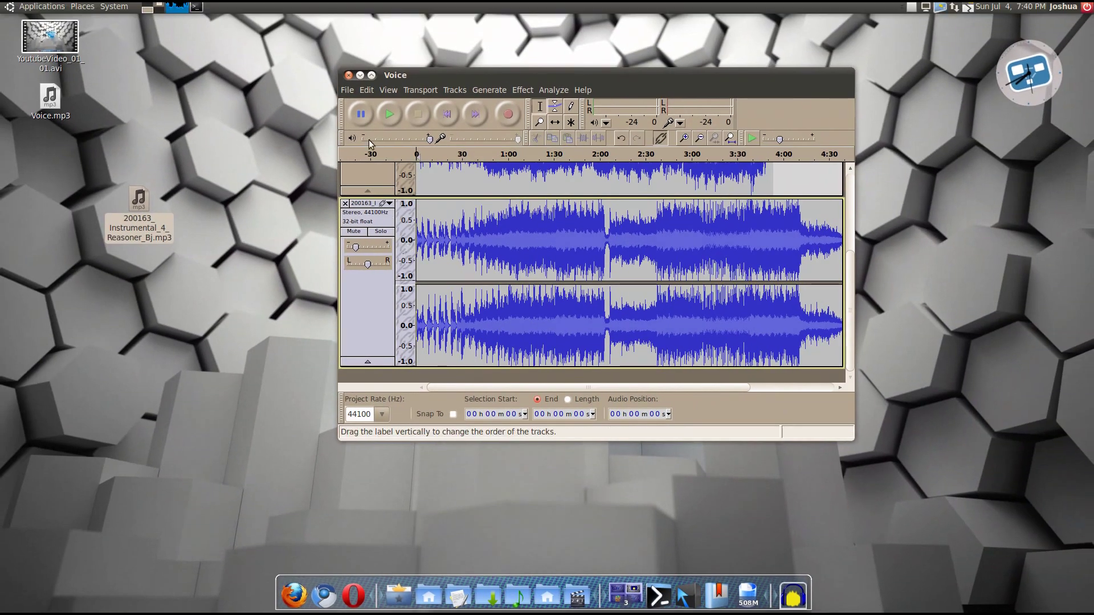
{"action": "left_click", "coordinate": [347, 89]}
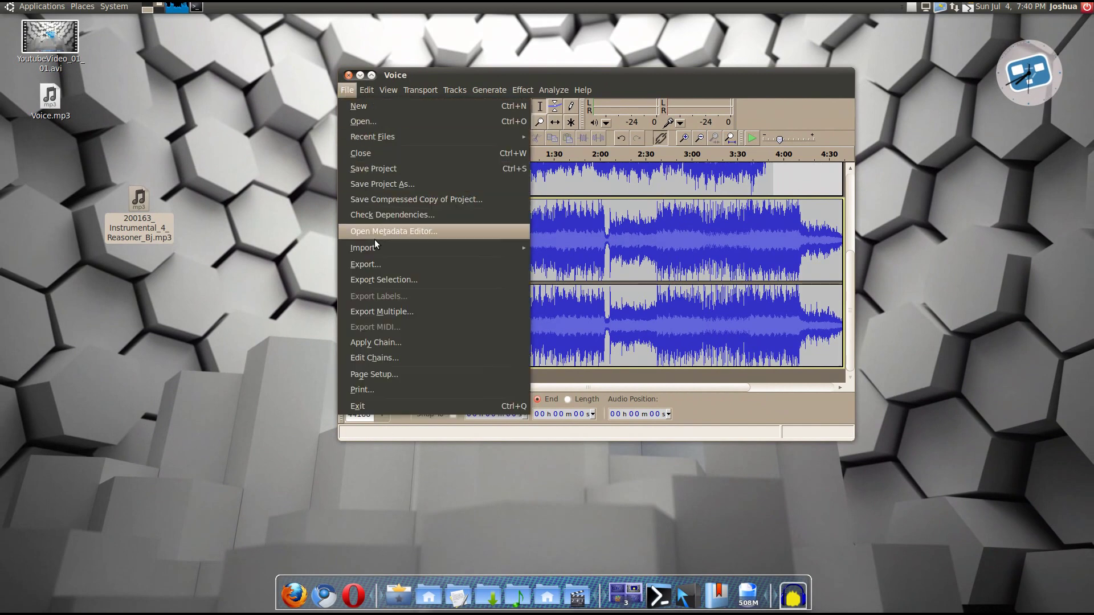
- Export the mix as Voice.wav (WAV) to the Desktop, accepting metadata and the mixdown warning
{"action": "left_click", "coordinate": [384, 264]}
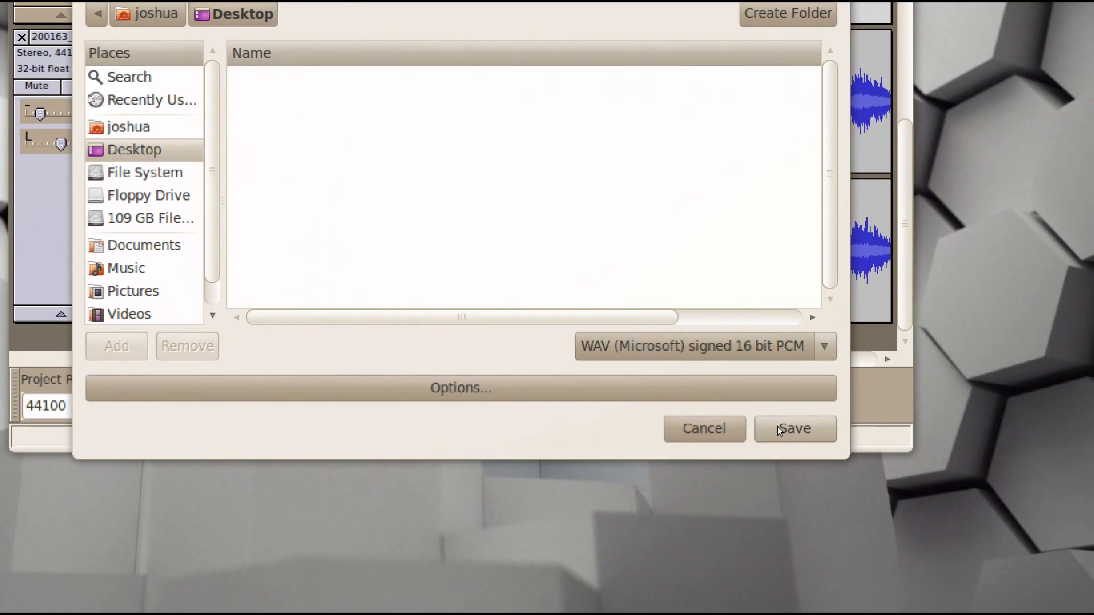
{"action": "left_click", "coordinate": [778, 428]}
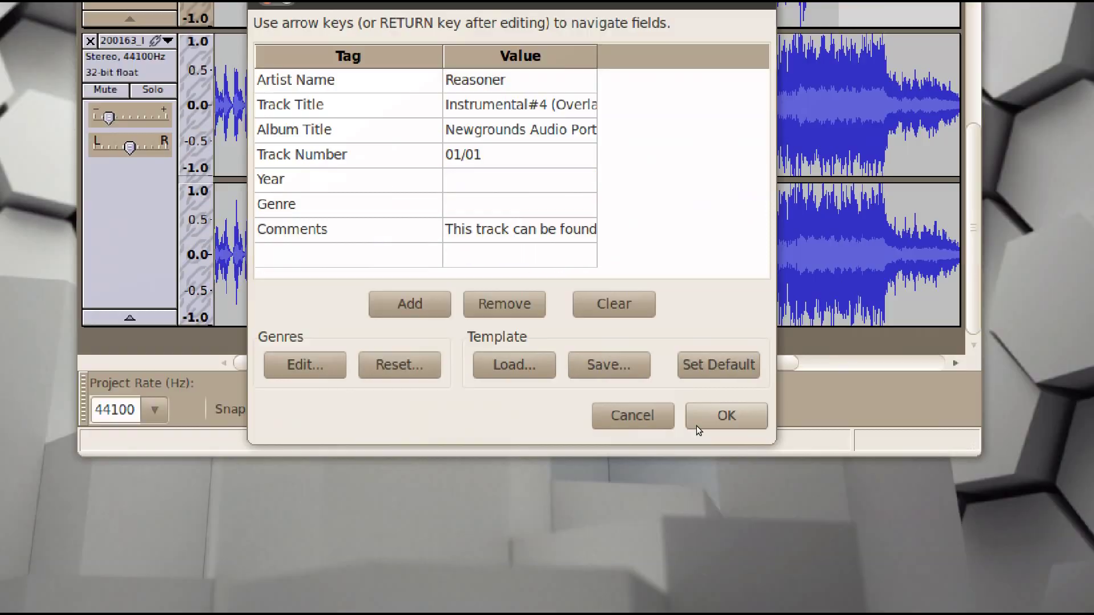
{"action": "left_click", "coordinate": [719, 419]}
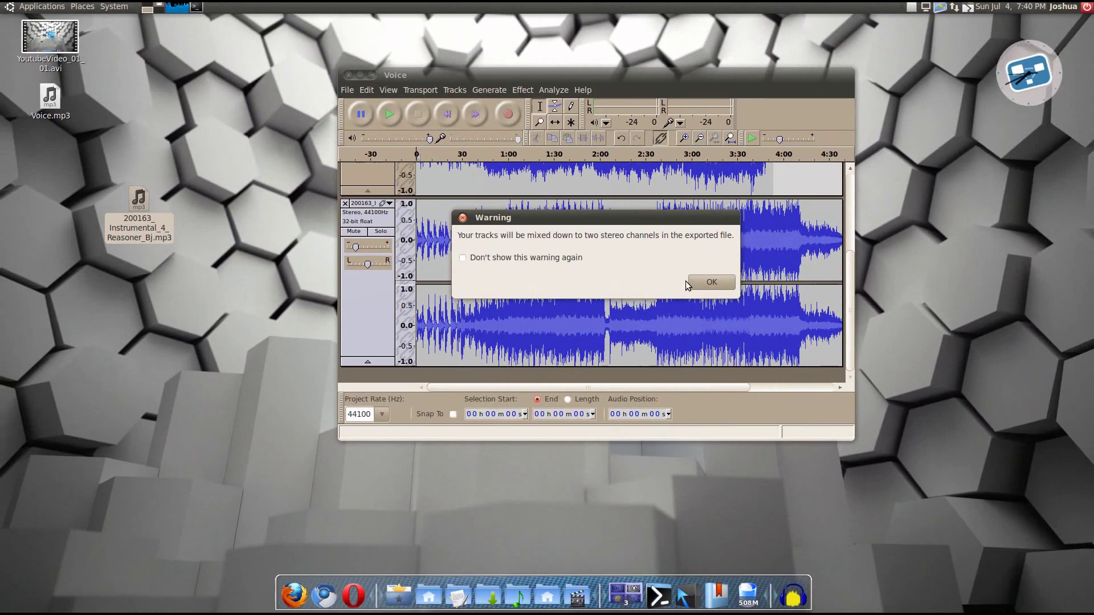
{"action": "left_click", "coordinate": [696, 282]}
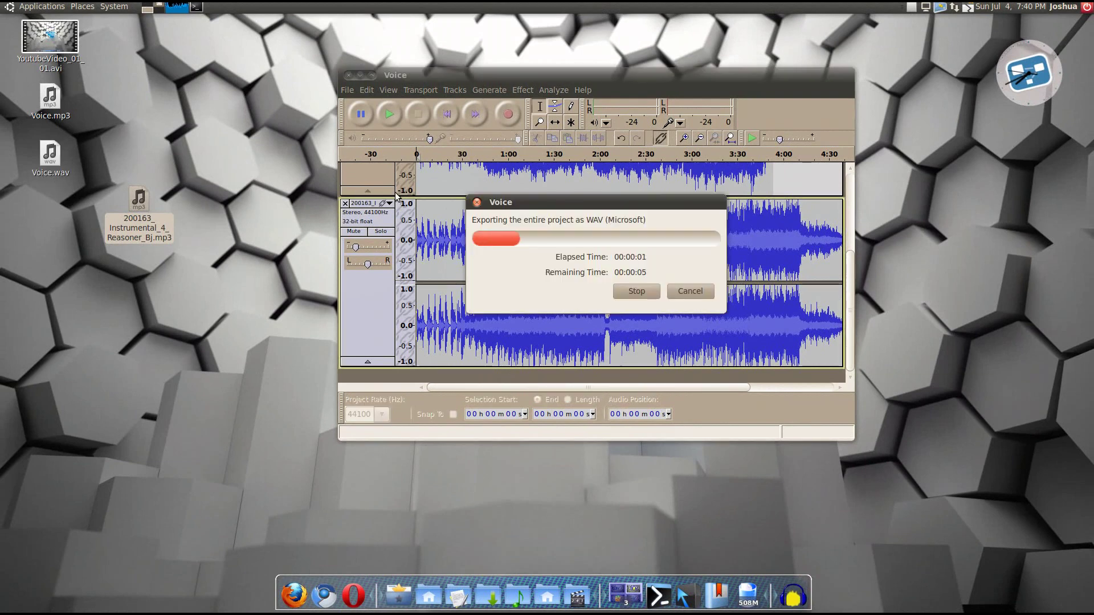
- Move both MP3 files on the desktop to the Trash
{"action": "left_click_drag", "start_coordinate": [52, 159], "coordinate": [66, 209]}
{"action": "left_click_drag", "start_coordinate": [139, 211], "coordinate": [95, 109]}
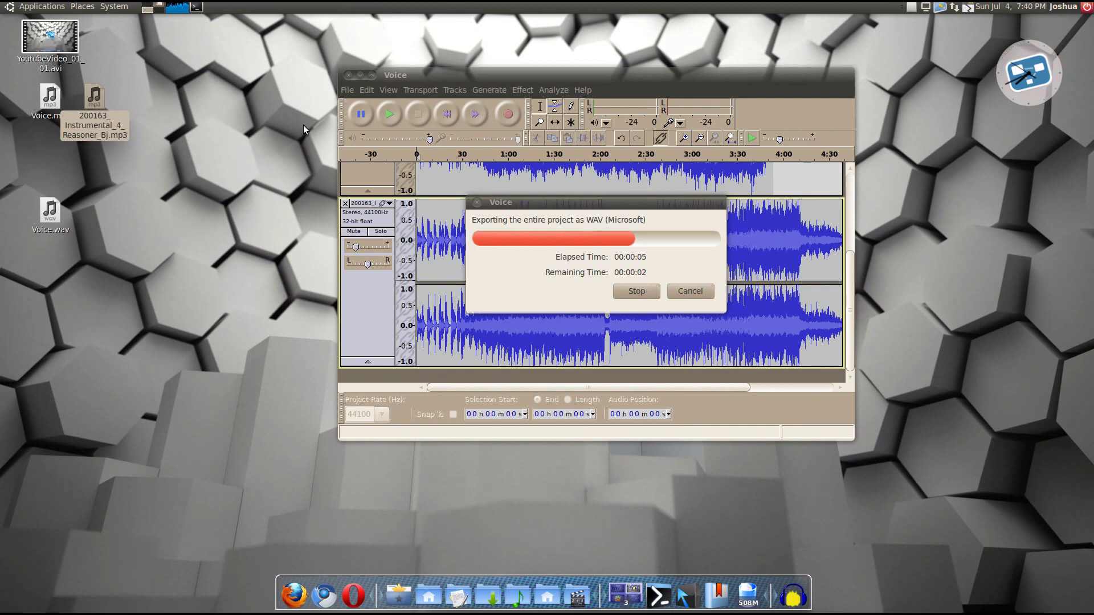
{"action": "left_click_drag", "start_coordinate": [176, 87], "coordinate": [25, 125]}
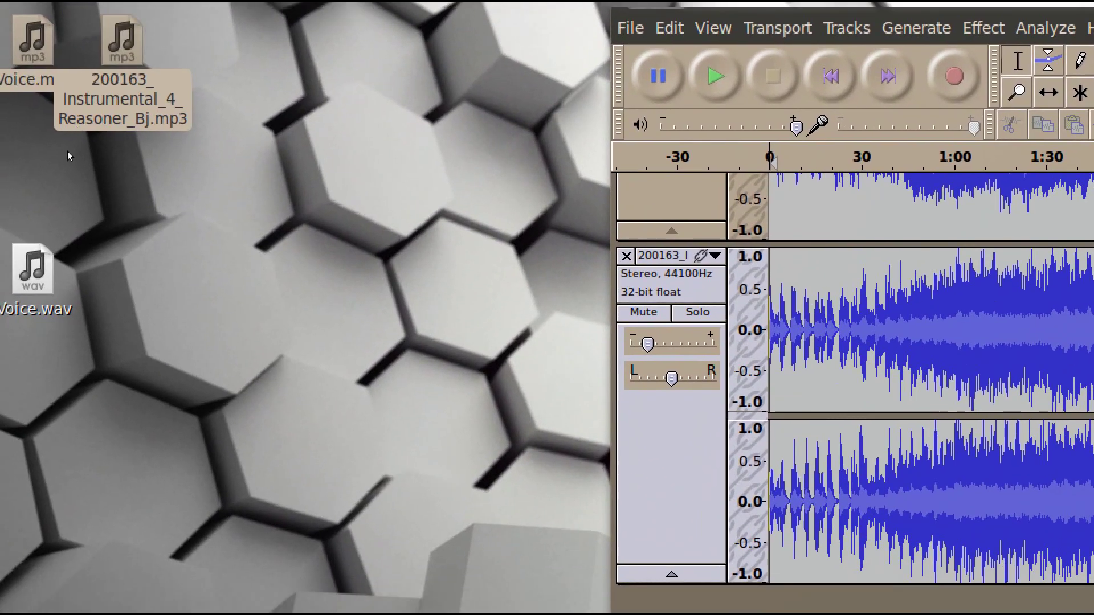
{"action": "left_click", "coordinate": [41, 326]}
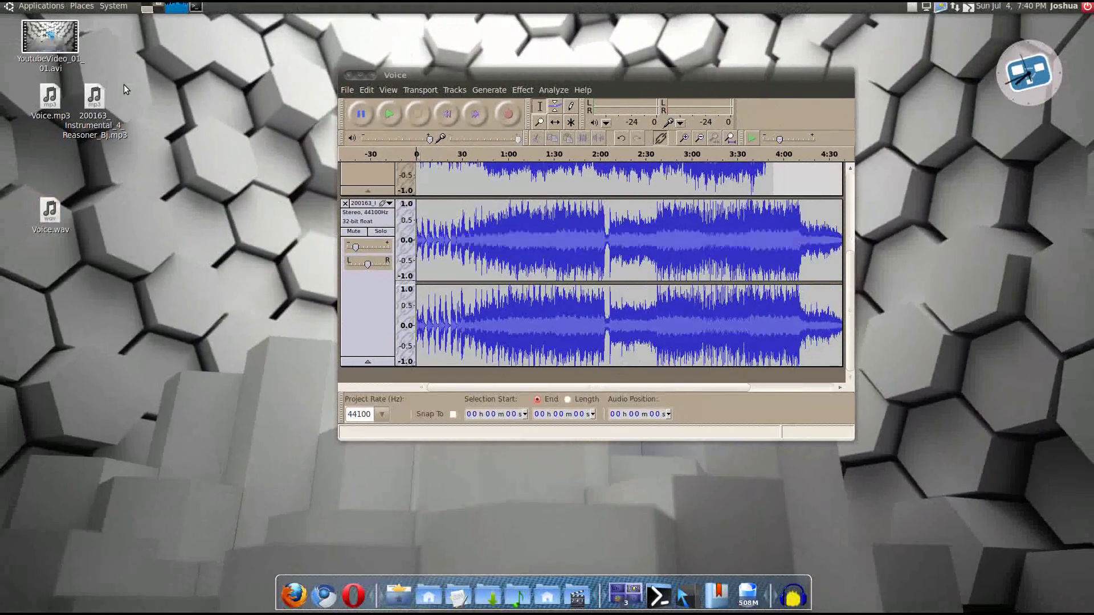
{"action": "left_click_drag", "start_coordinate": [124, 85], "coordinate": [60, 101]}
{"action": "right_click", "coordinate": [59, 101]}
{"action": "left_click", "coordinate": [105, 248]}
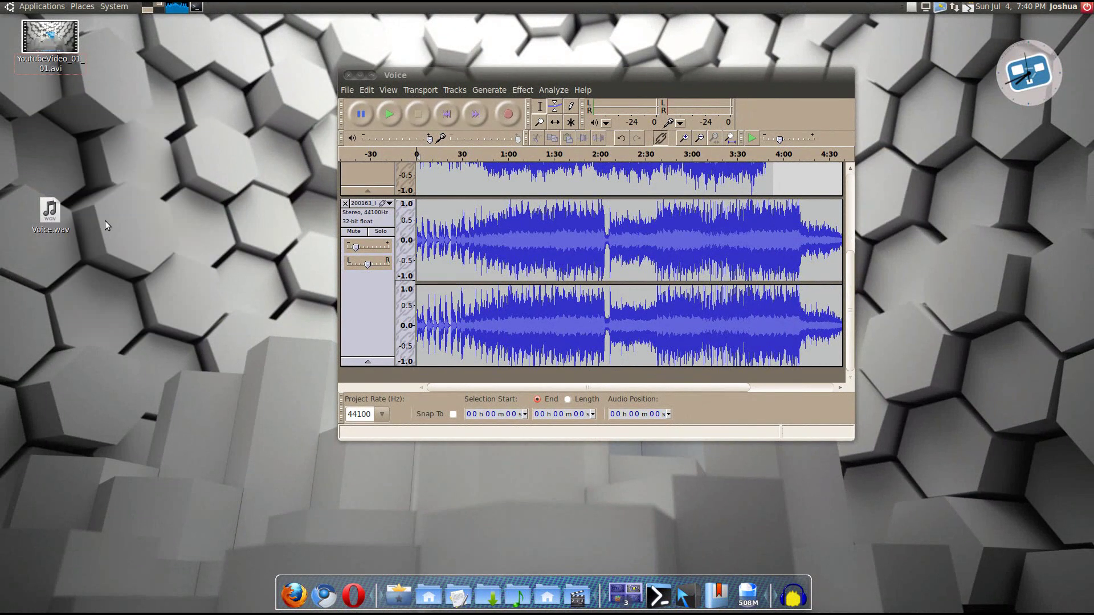
- Place Voice.wav near the desktop's top and close Audacity without saving
{"action": "left_click_drag", "start_coordinate": [53, 217], "coordinate": [48, 108]}
{"action": "left_click", "coordinate": [214, 112]}
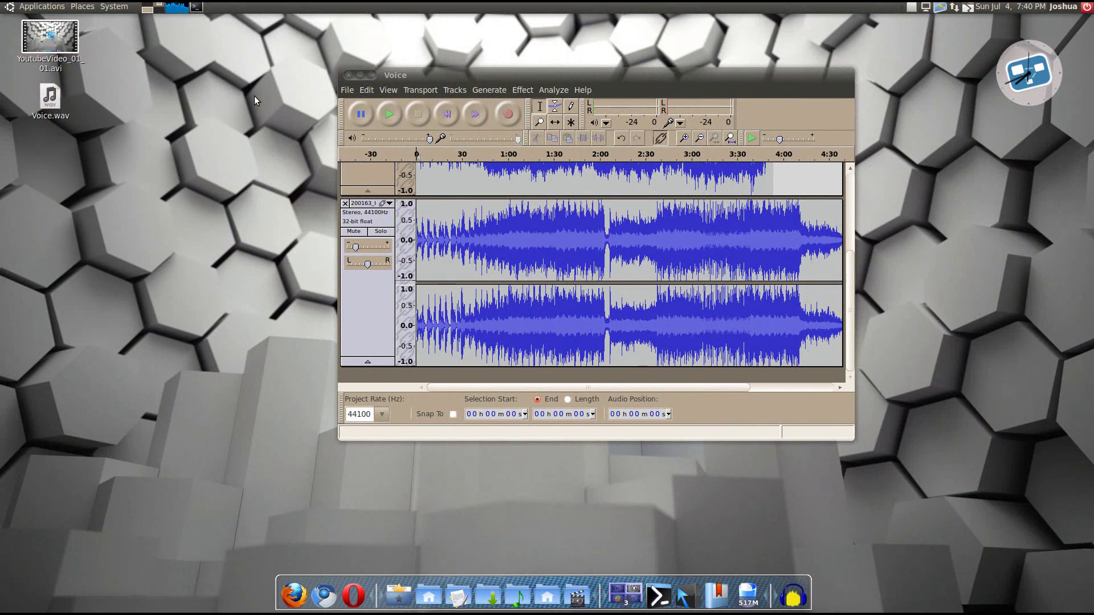
{"action": "left_click", "coordinate": [348, 74]}
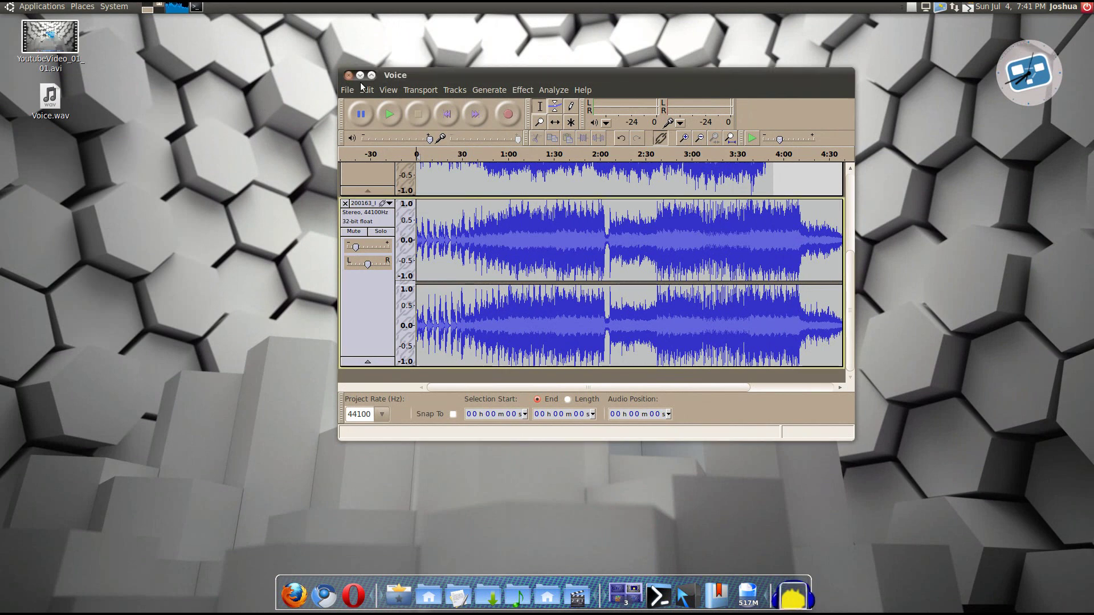
{"action": "left_click", "coordinate": [554, 296]}
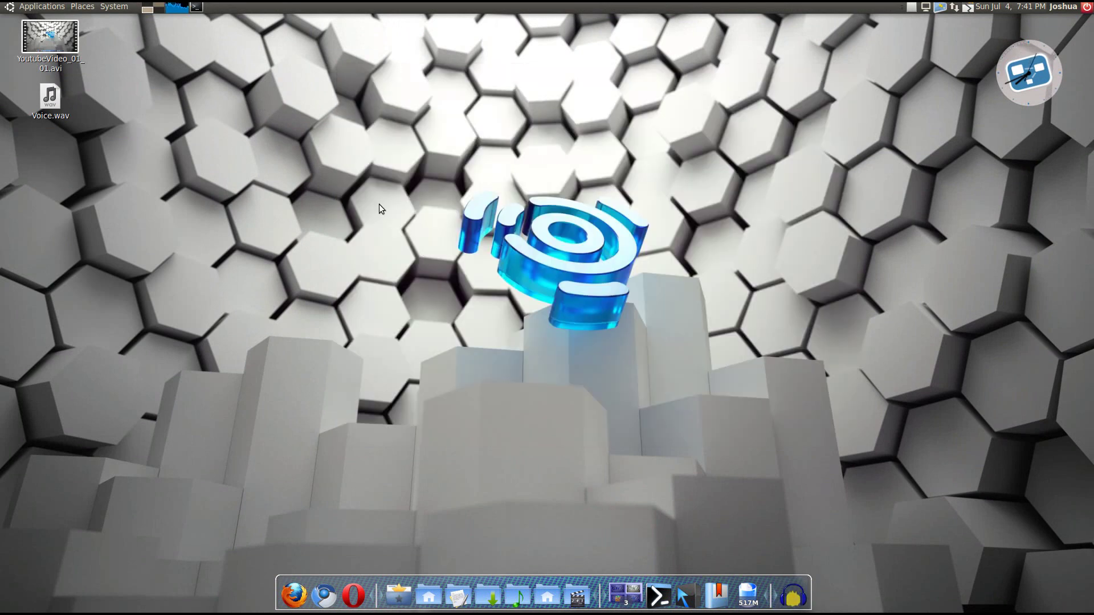
- Launch Avidemux (GTK+), centre its window, and drag YoutubeVideo_01_01.avi onto it
{"action": "left_click", "coordinate": [43, 8]}
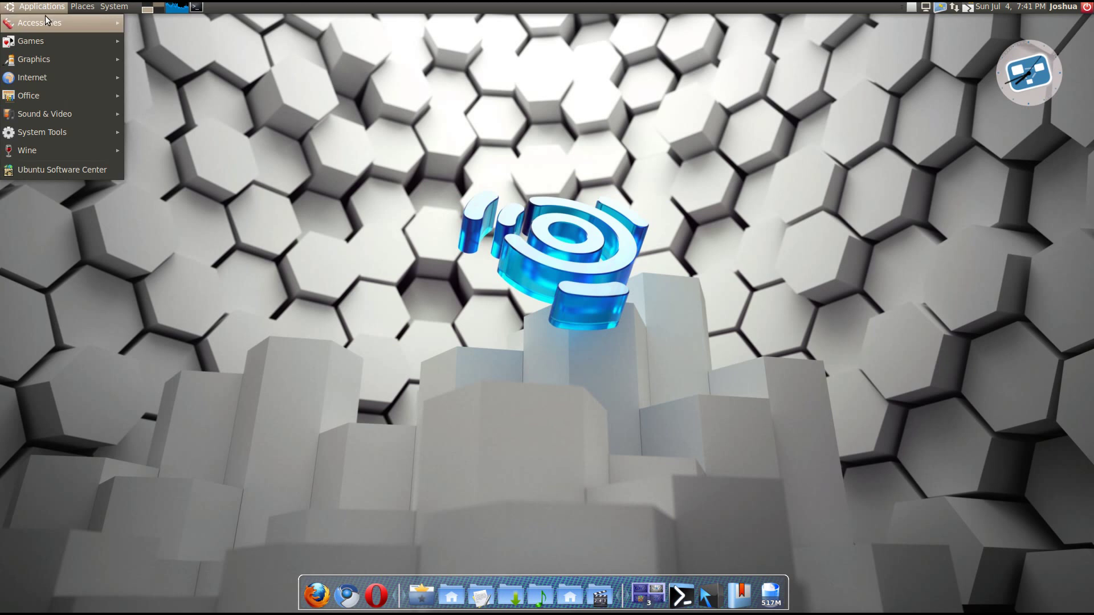
{"action": "mouse_move", "coordinate": [60, 119]}
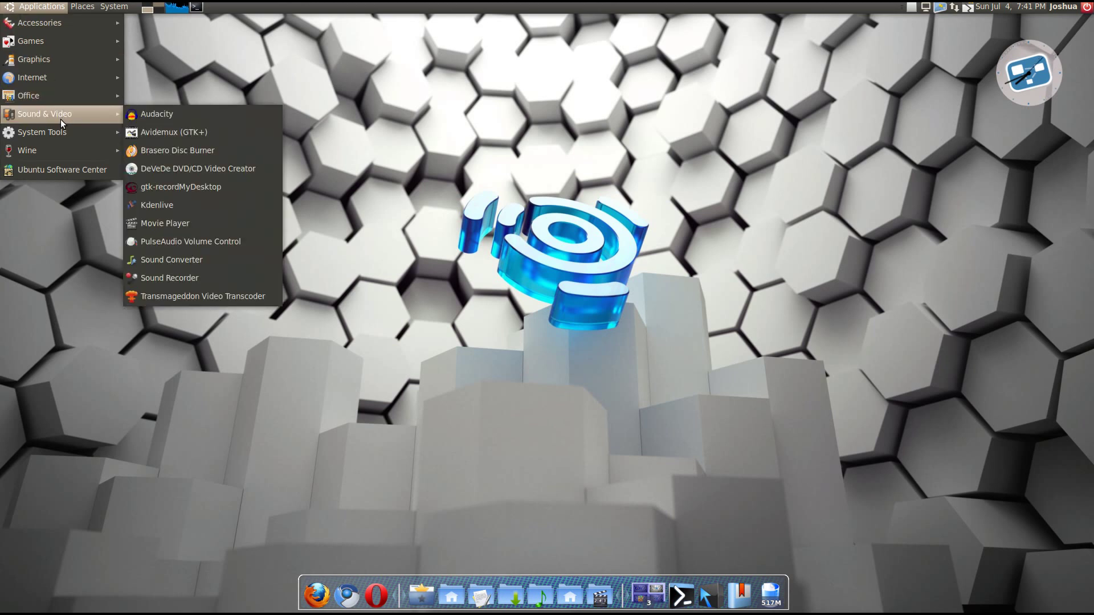
{"action": "left_click", "coordinate": [148, 131]}
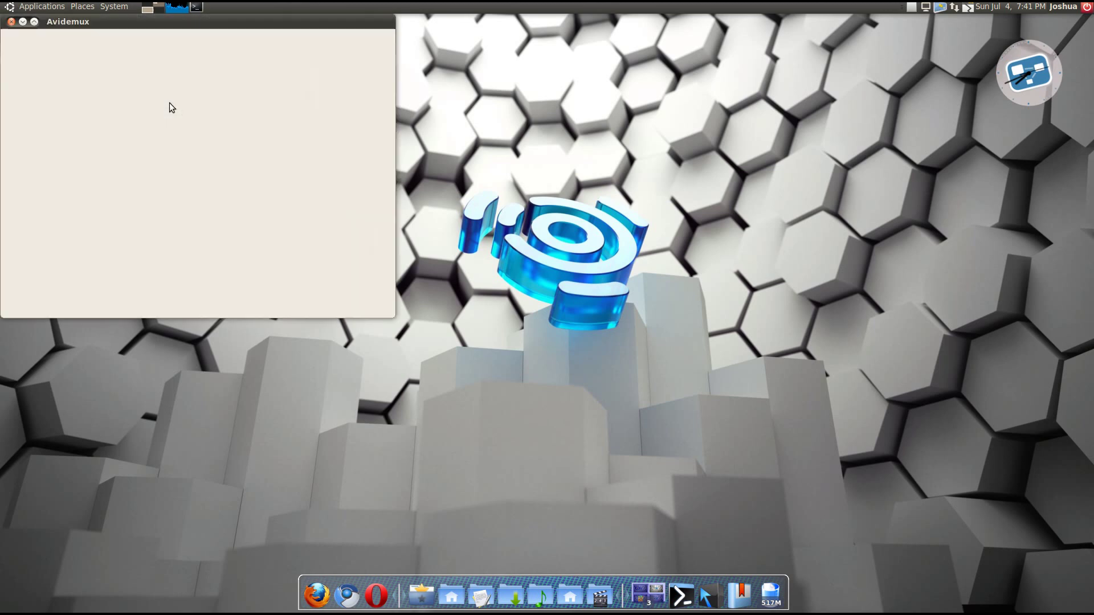
{"action": "left_click_drag", "start_coordinate": [159, 23], "coordinate": [569, 122]}
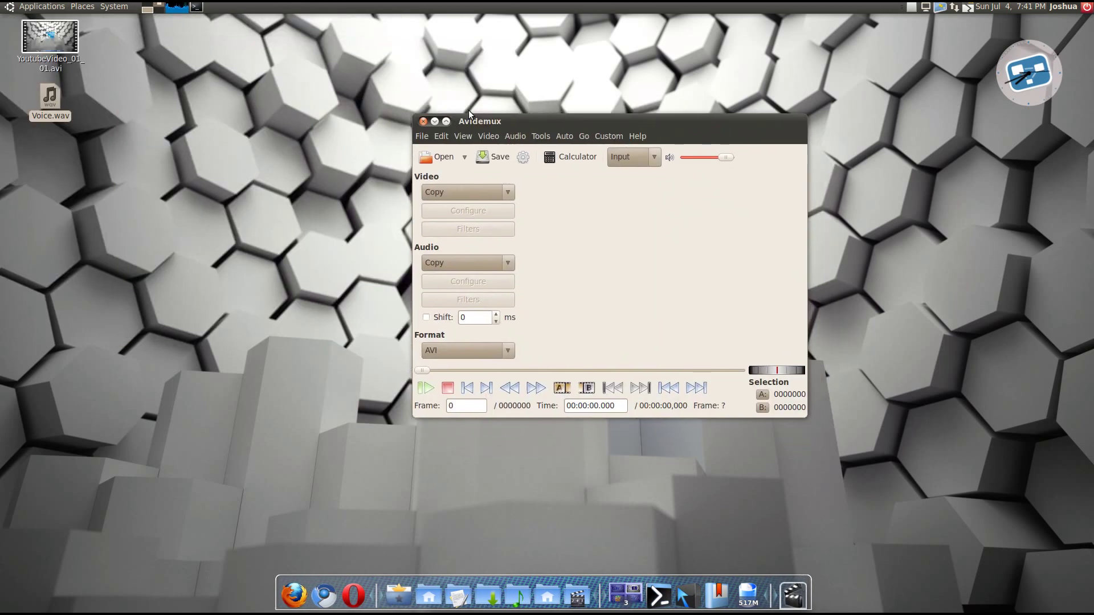
{"action": "left_click_drag", "start_coordinate": [50, 36], "coordinate": [586, 207]}
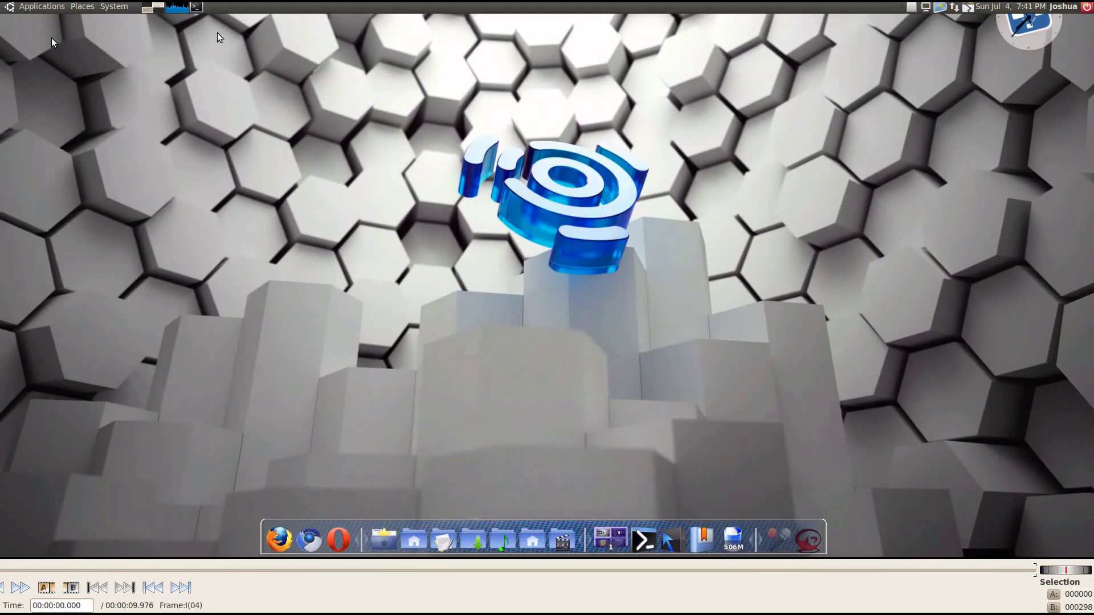
- Set the preview zoom to 1:2, restore the window, and move it to the upper centre
{"action": "left_click", "coordinate": [51, 37]}
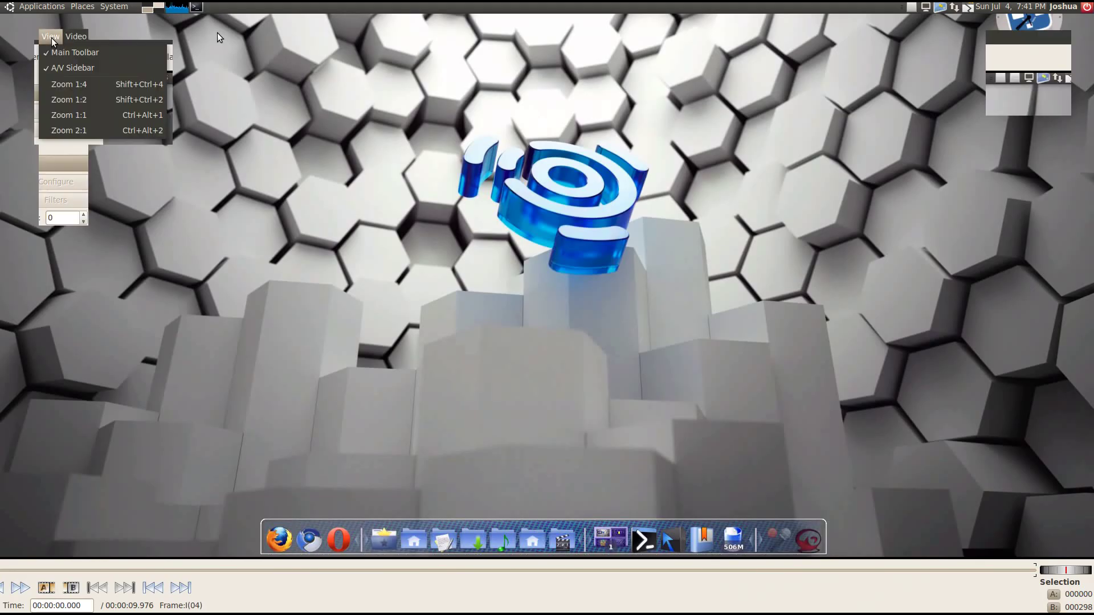
{"action": "left_click", "coordinate": [52, 105]}
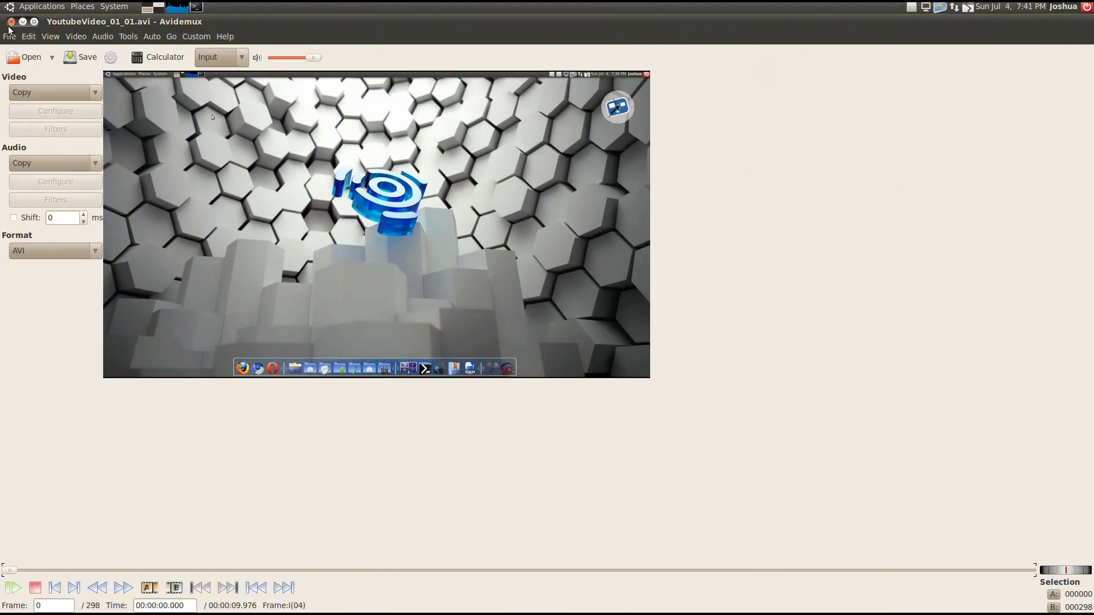
{"action": "left_click", "coordinate": [35, 22]}
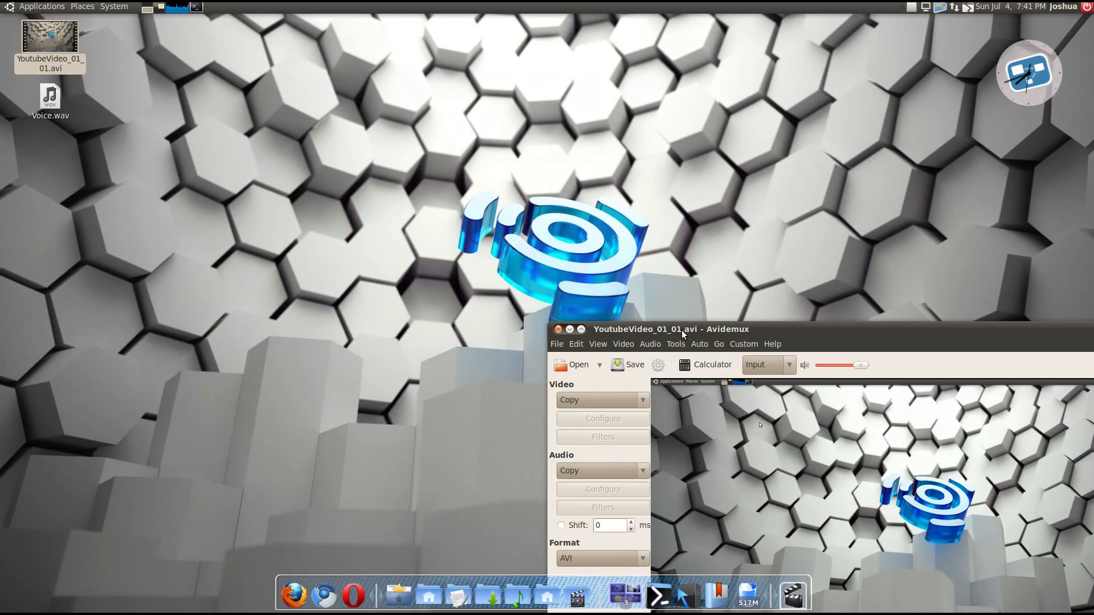
{"action": "left_click_drag", "start_coordinate": [683, 333], "coordinate": [429, 58]}
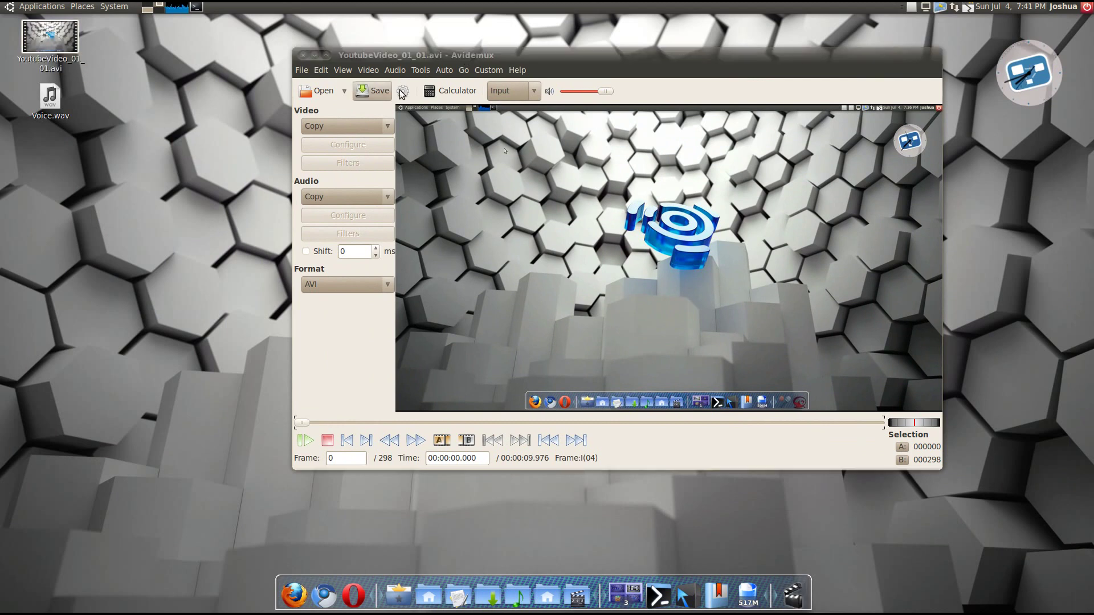
{"action": "left_click", "coordinate": [393, 70]}
- Set the main audio track source to External WAV using Desktop/Voice.wav
{"action": "left_click", "coordinate": [433, 86]}
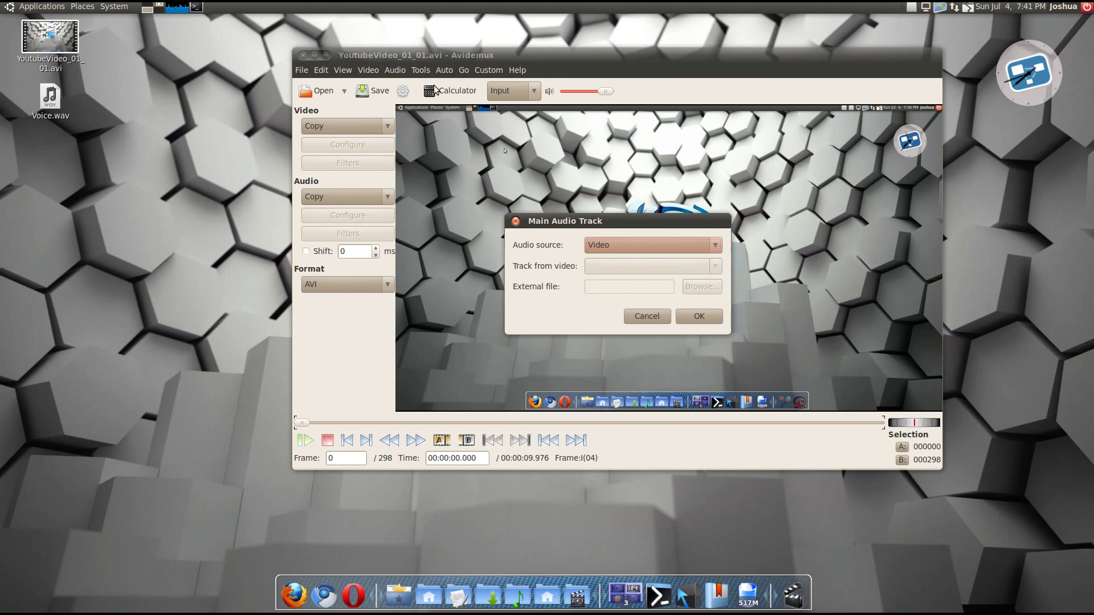
{"action": "left_click", "coordinate": [622, 244]}
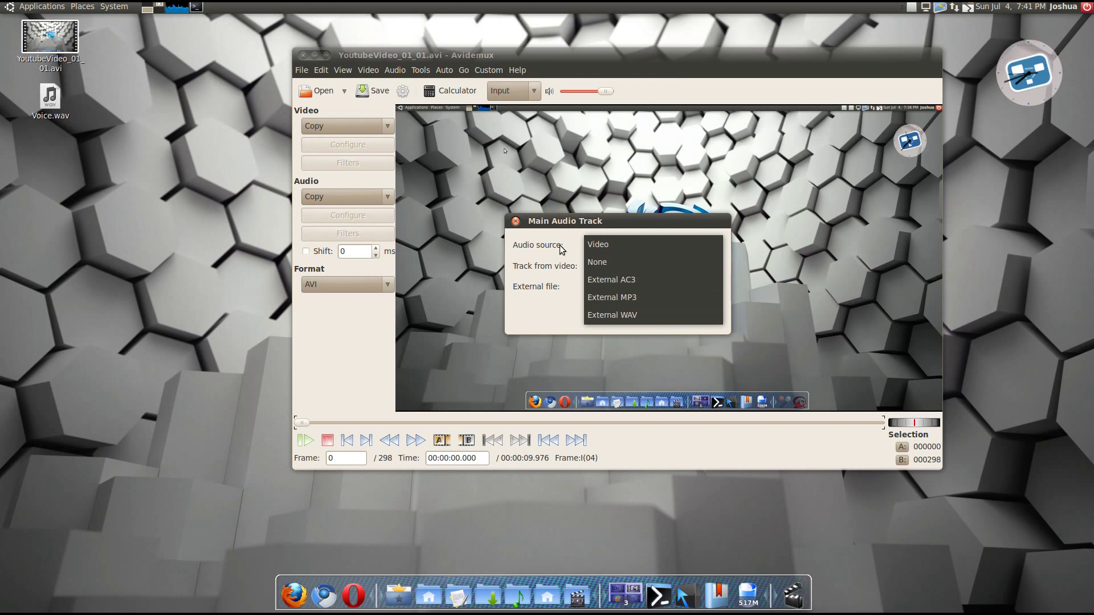
{"action": "left_click", "coordinate": [627, 314]}
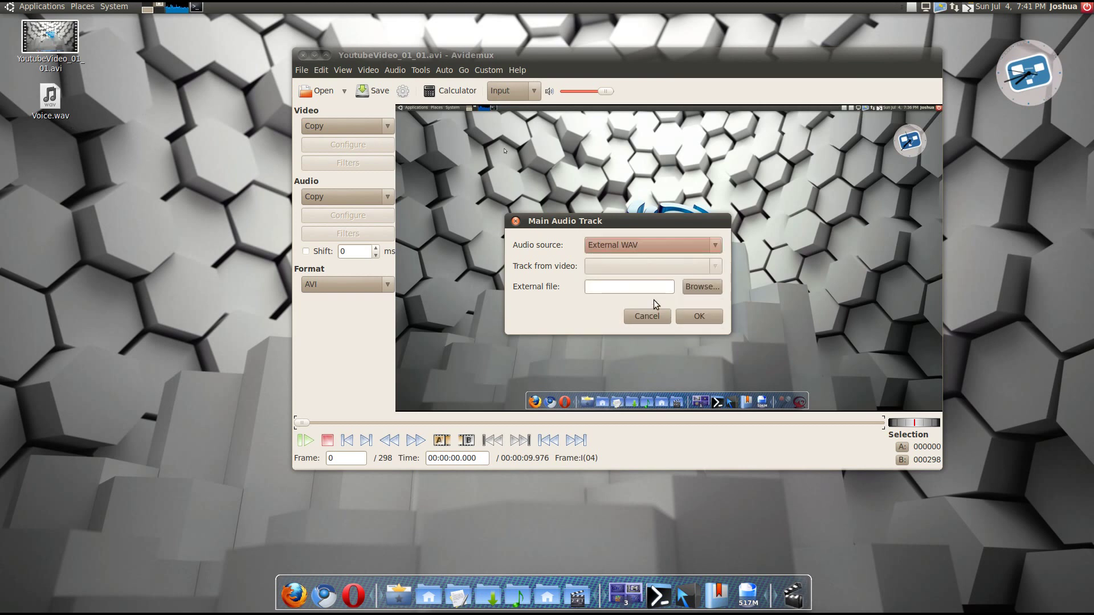
{"action": "left_click", "coordinate": [693, 292]}
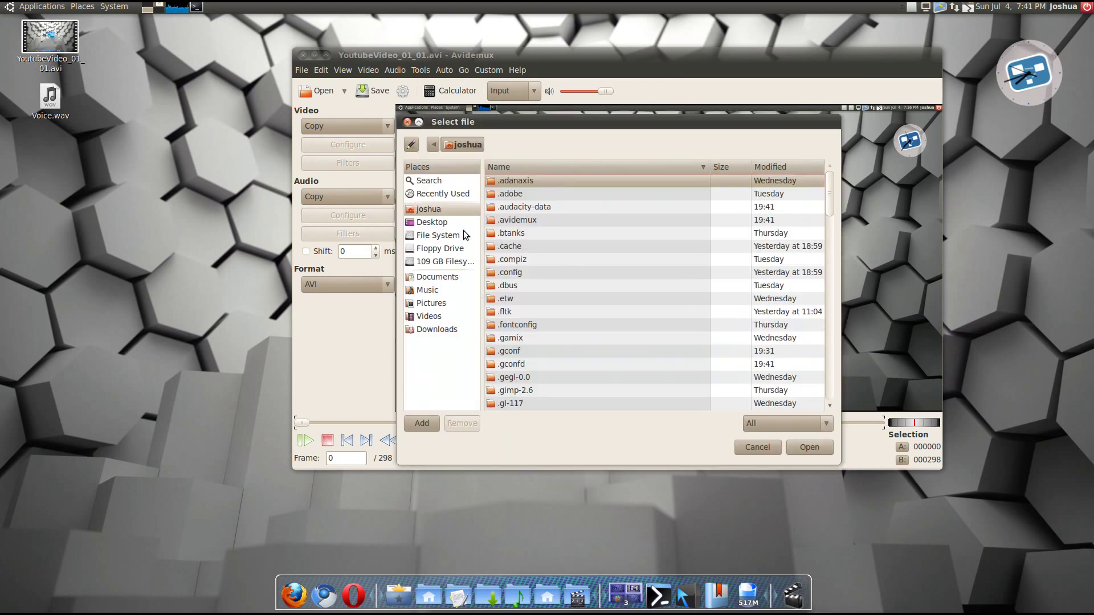
{"action": "left_click", "coordinate": [442, 224]}
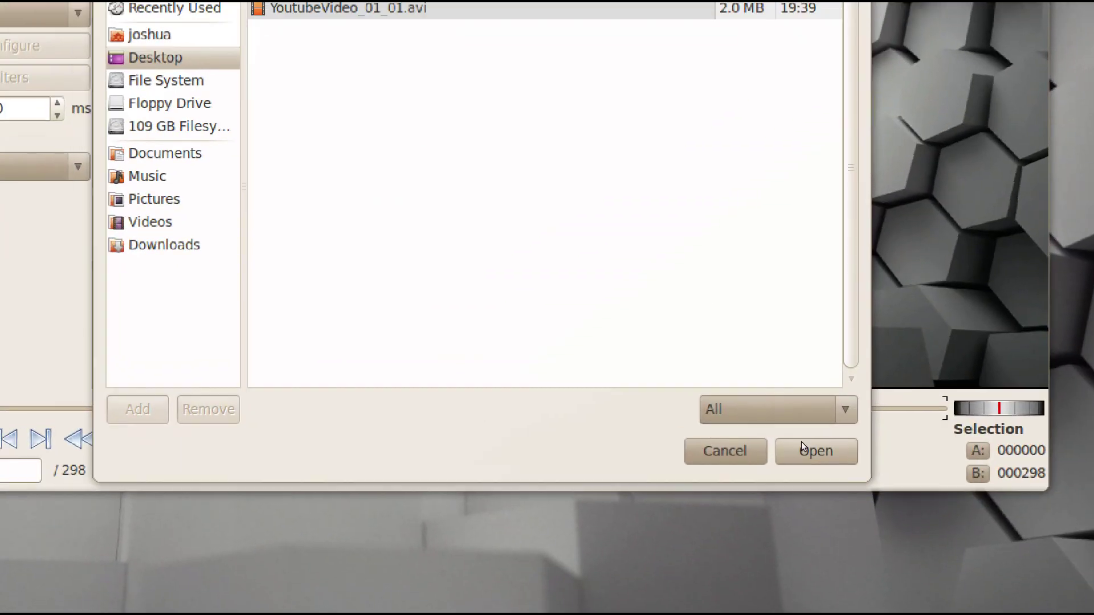
{"action": "left_click", "coordinate": [809, 449]}
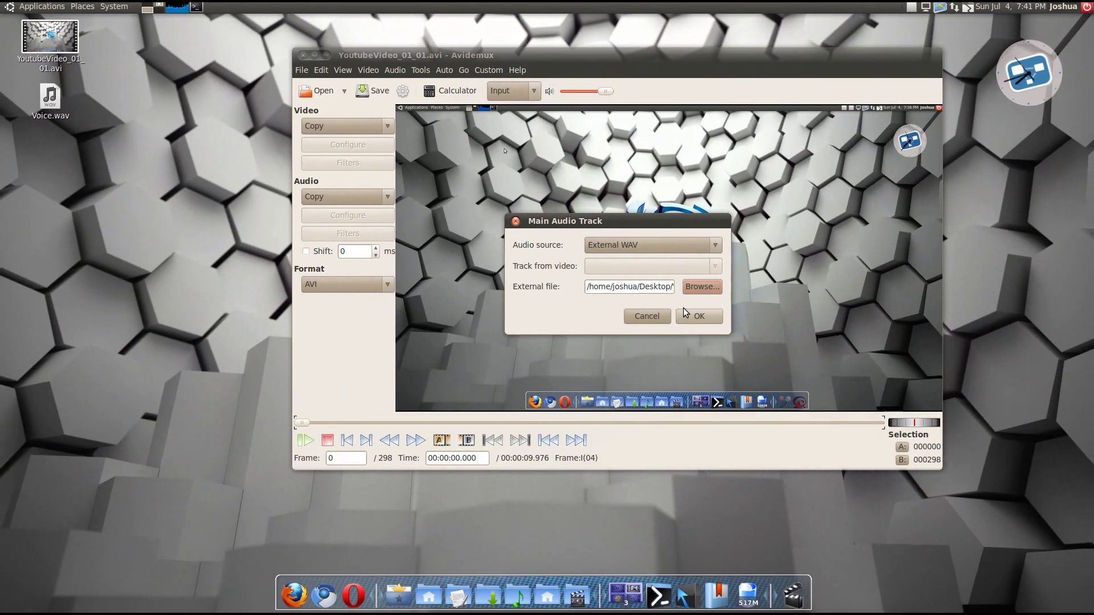
{"action": "left_click", "coordinate": [690, 308]}
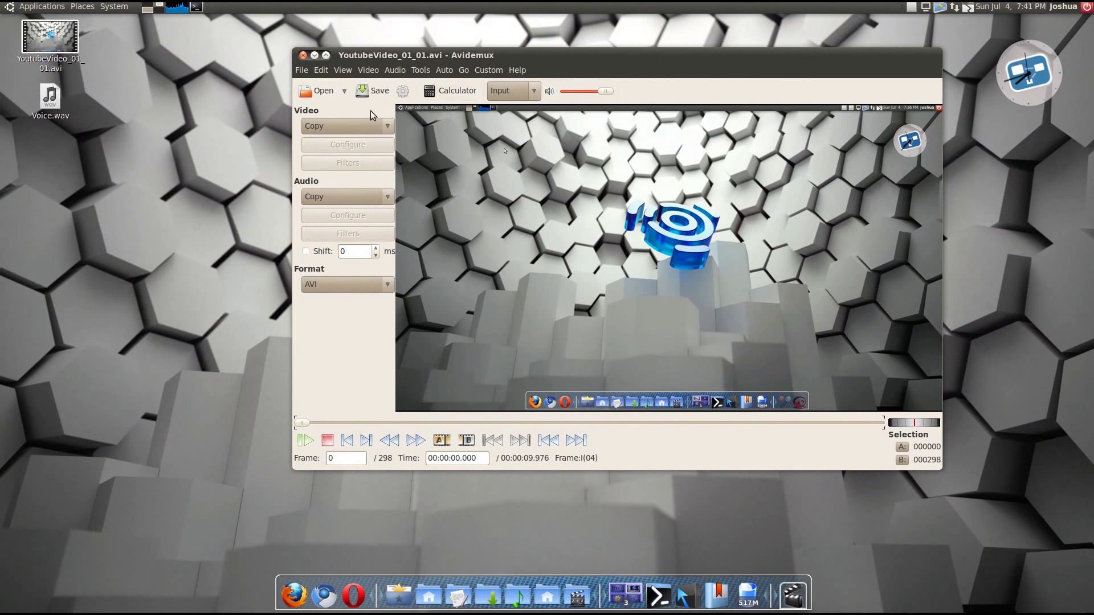
{"action": "left_click", "coordinate": [399, 70]}
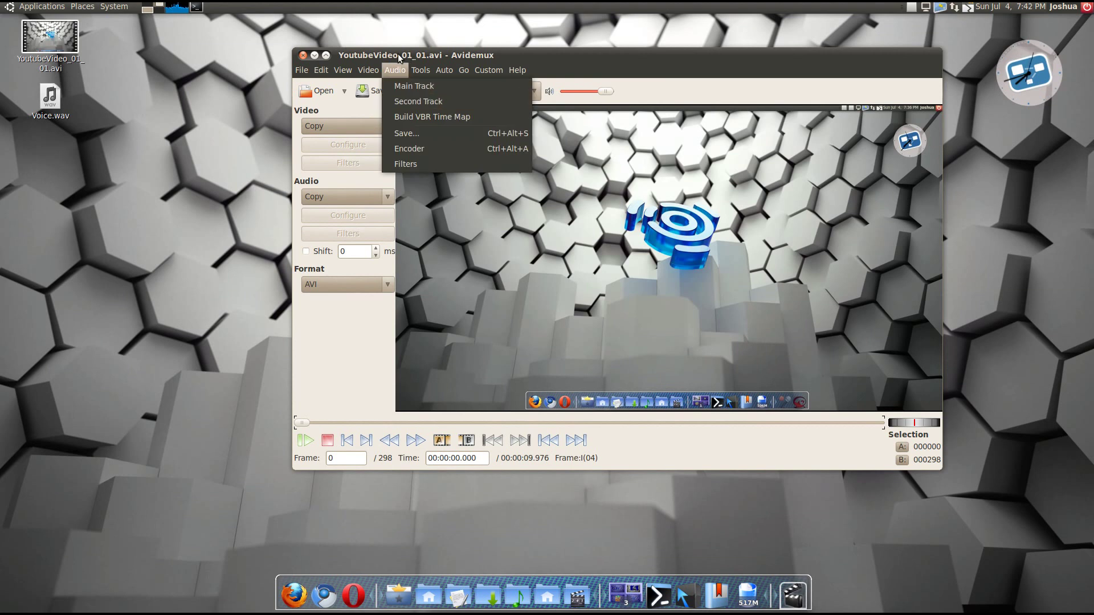
- Set the audio codec to MP3 (lame) and raise its quality setting to 9
{"action": "left_click", "coordinate": [410, 102]}
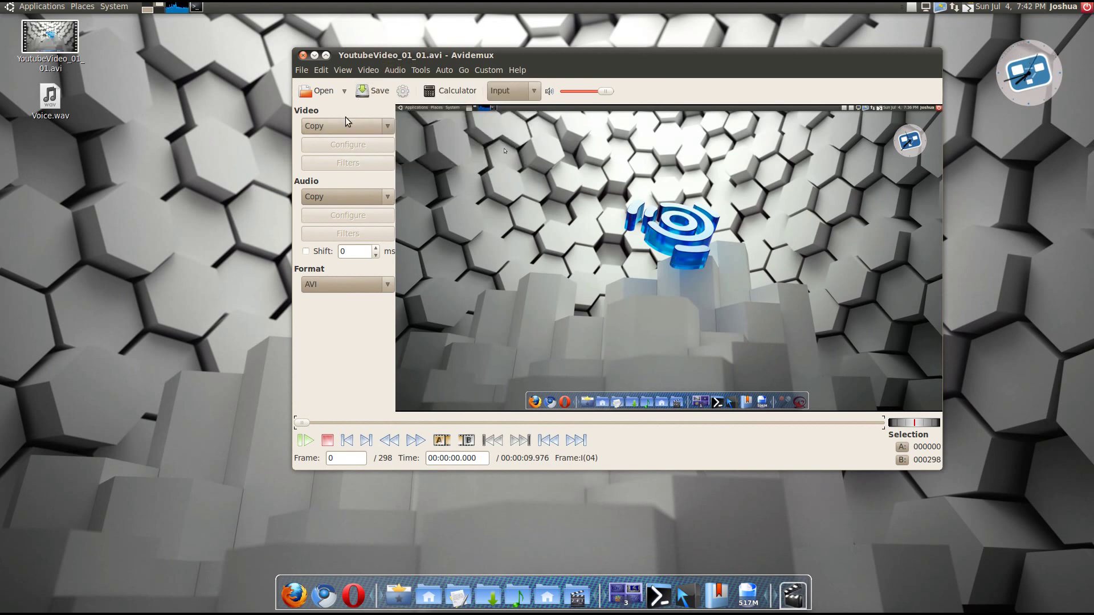
{"action": "left_click", "coordinate": [48, 107]}
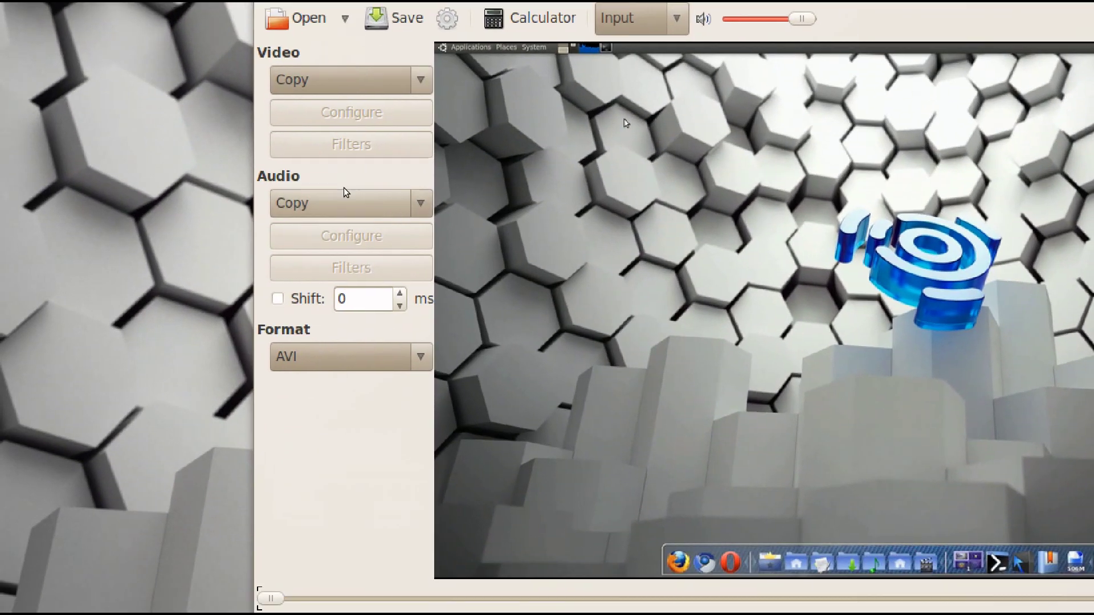
{"action": "left_click", "coordinate": [344, 196]}
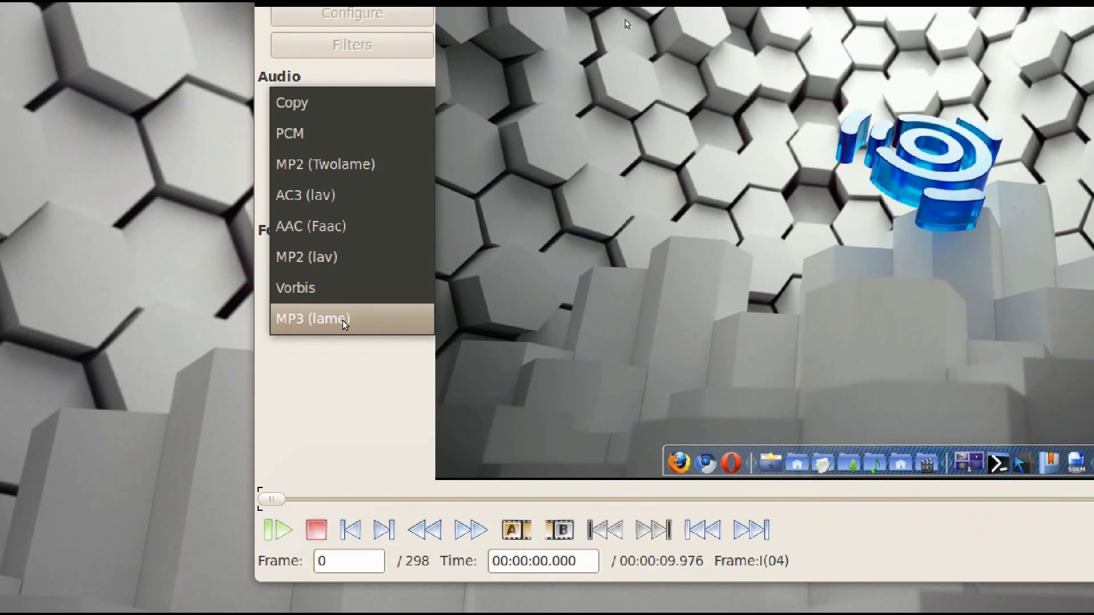
{"action": "left_click", "coordinate": [344, 416]}
{"action": "left_click", "coordinate": [346, 219]}
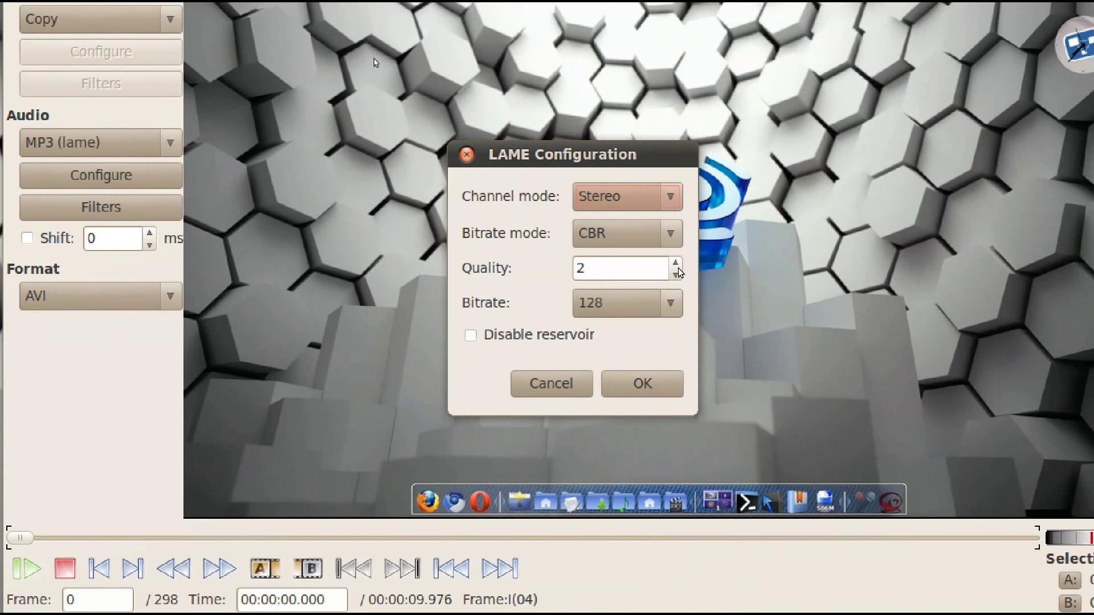
{"action": "left_click", "coordinate": [925, 299]}
{"action": "triple_click", "coordinate": [678, 264]}
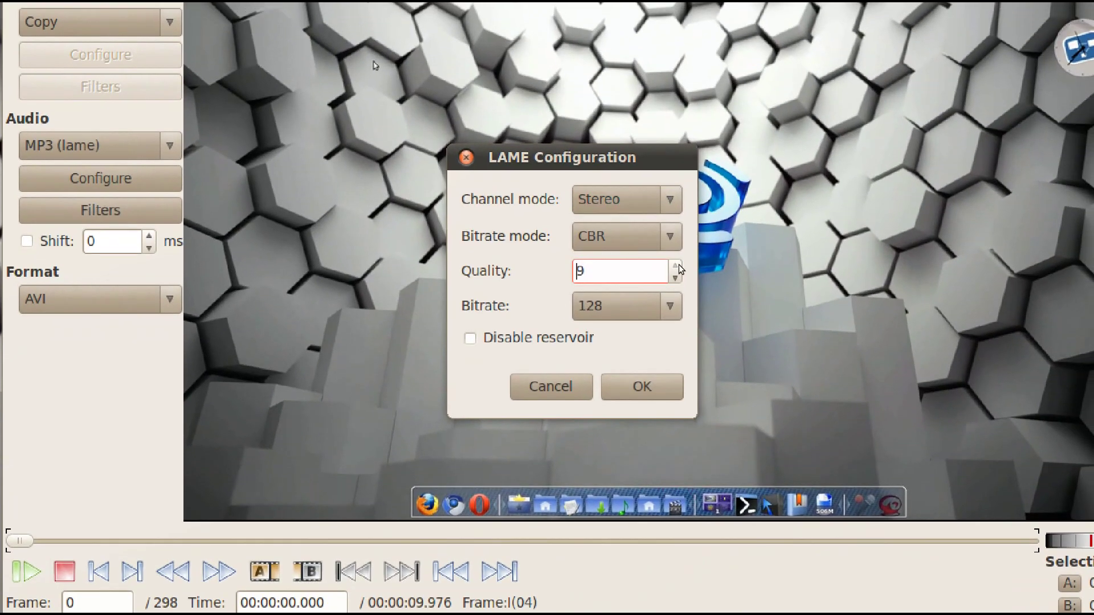
{"action": "left_click", "coordinate": [665, 334]}
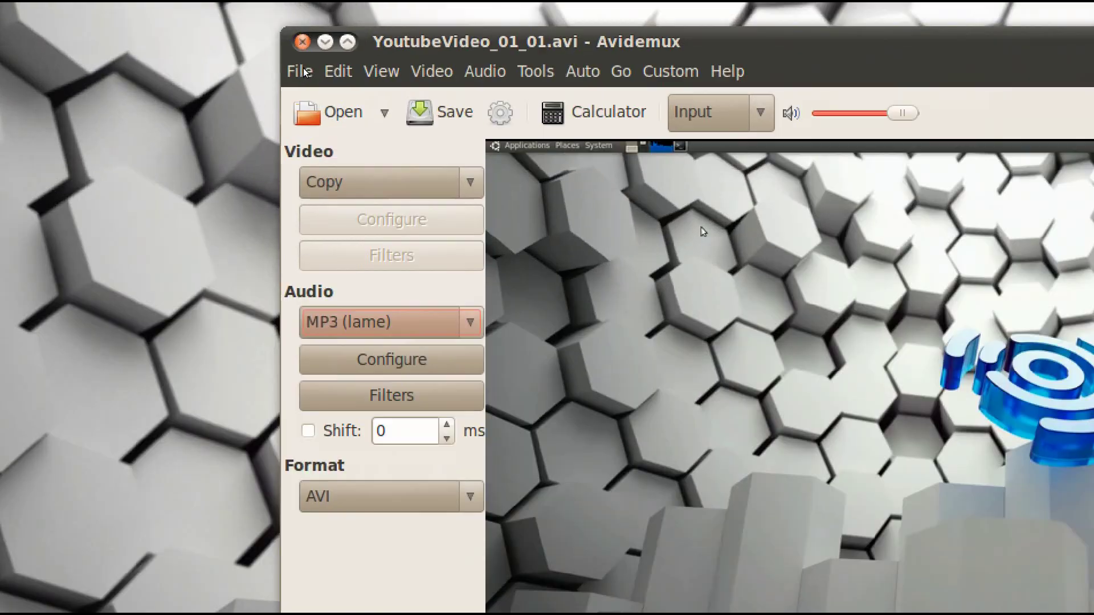
{"action": "left_click", "coordinate": [306, 71]}
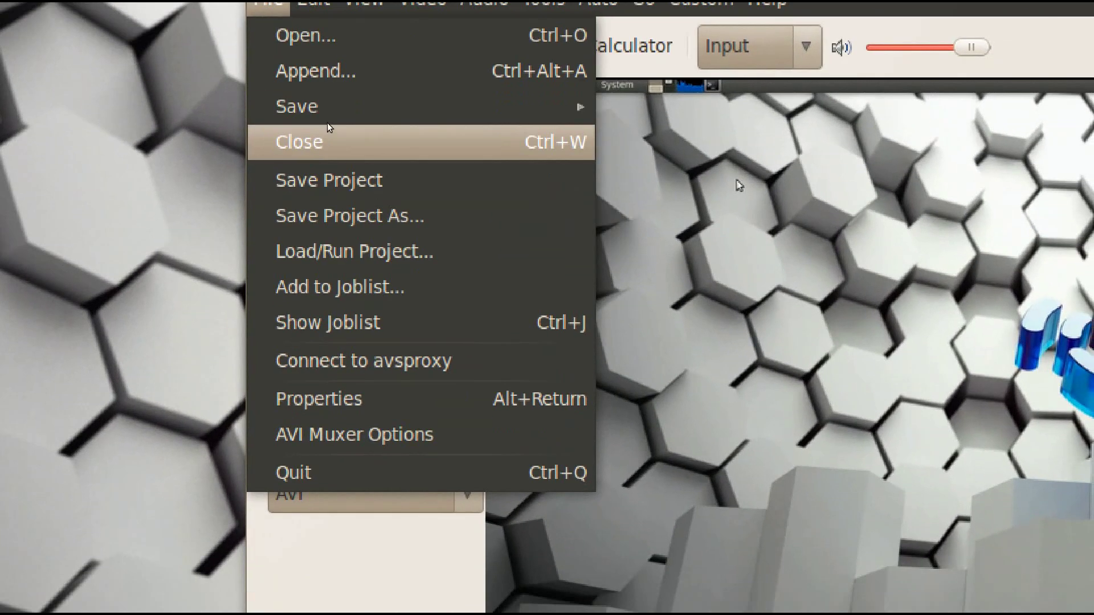
- Save the video as FinalYOUTUBE on the Desktop, dismiss the Done message, and close Avidemux
{"action": "mouse_move", "coordinate": [443, 108]}
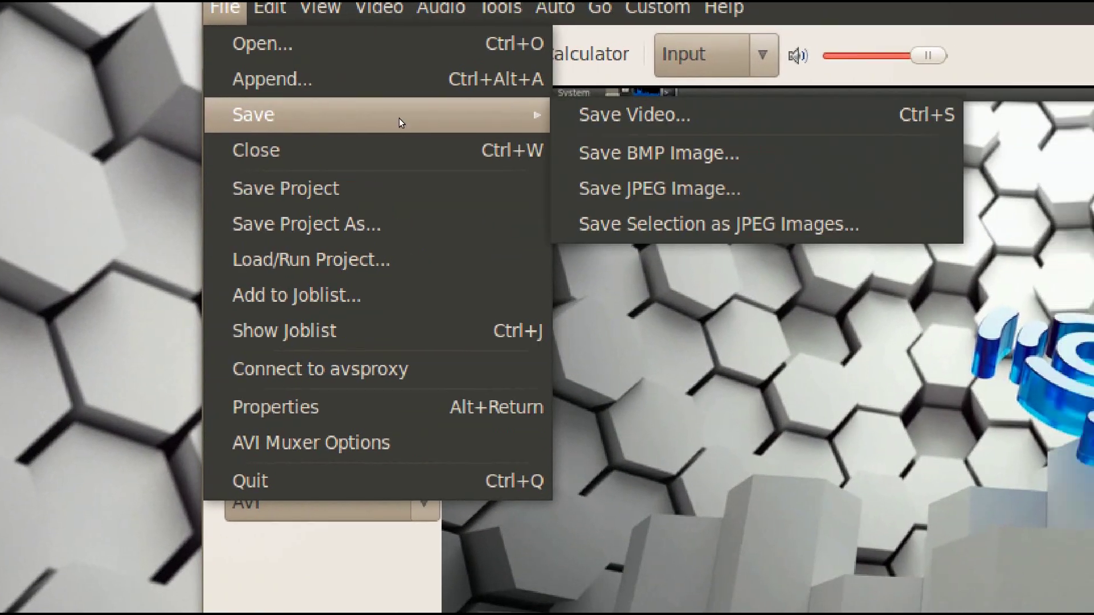
{"action": "left_click", "coordinate": [672, 106]}
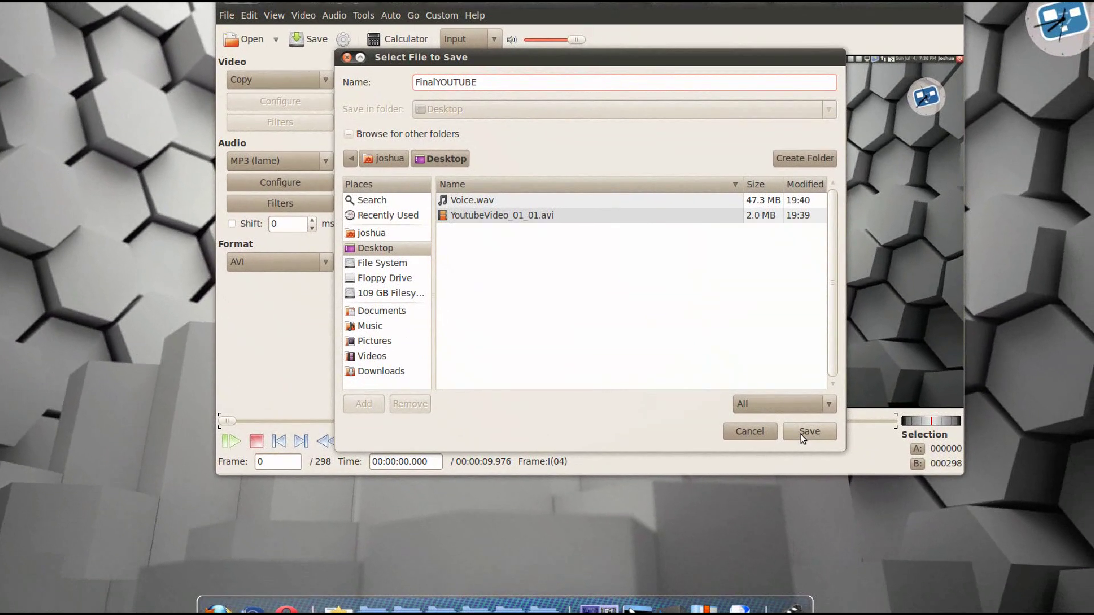
{"action": "left_click", "coordinate": [801, 434]}
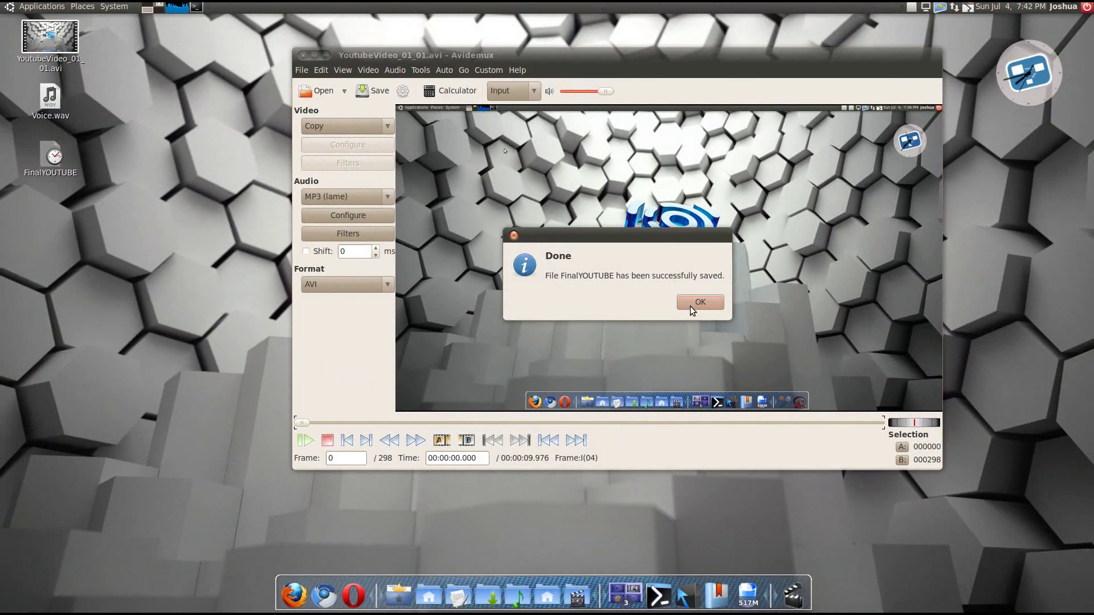
{"action": "left_click", "coordinate": [692, 308]}
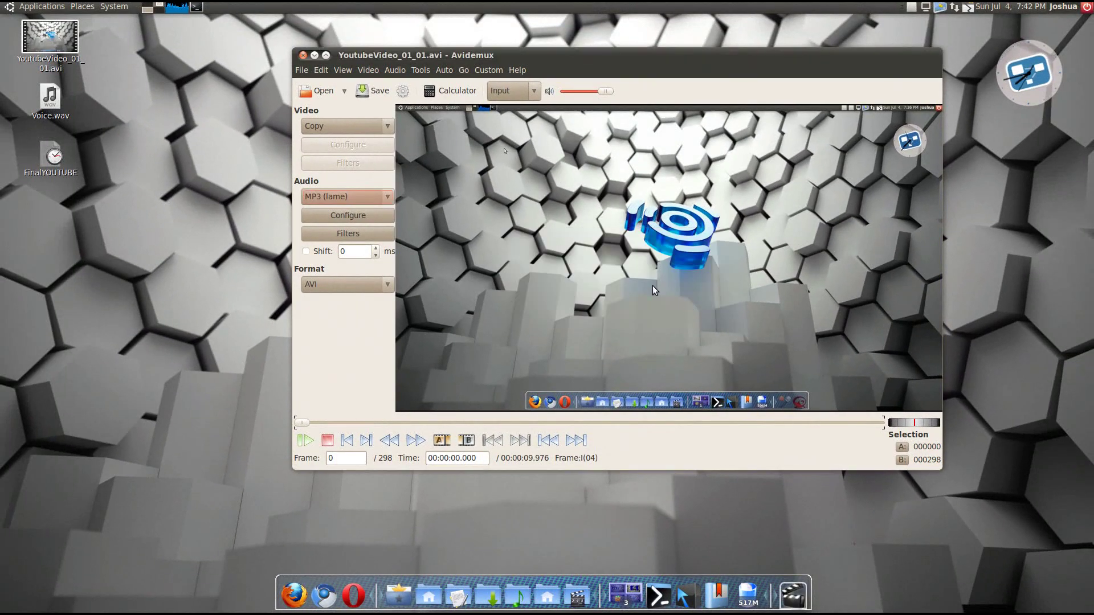
{"action": "left_click", "coordinate": [306, 57]}
- Trash the original AVI and Voice.wav, then move the FinalYOUTUBE icon to the desktop's top-left
{"action": "left_click_drag", "start_coordinate": [62, 163], "coordinate": [63, 271]}
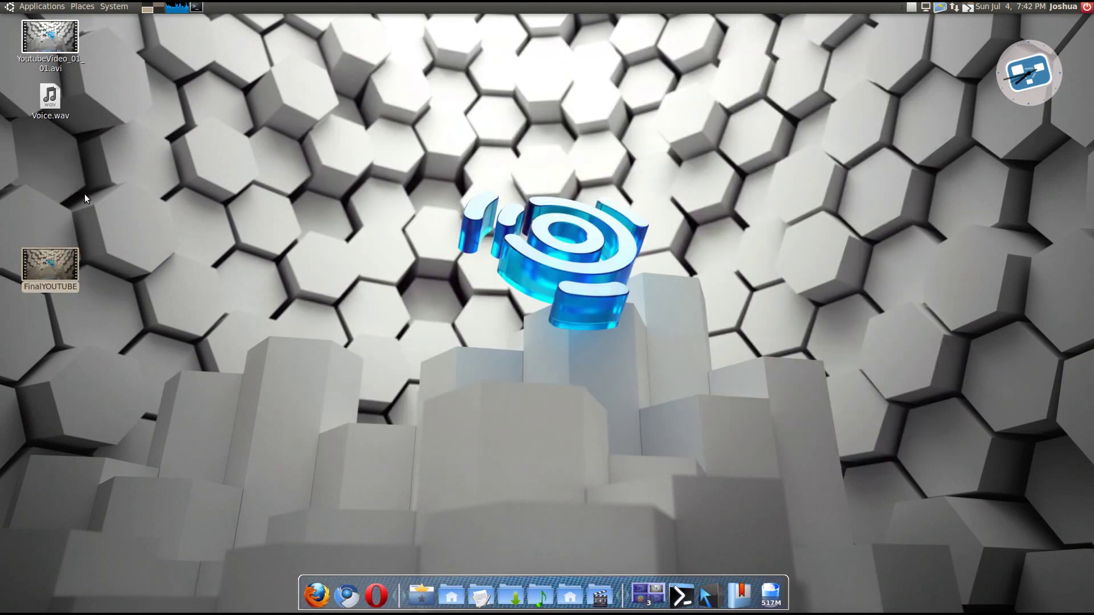
{"action": "left_click_drag", "start_coordinate": [110, 145], "coordinate": [50, 30]}
{"action": "right_click", "coordinate": [52, 31]}
{"action": "left_click", "coordinate": [135, 147]}
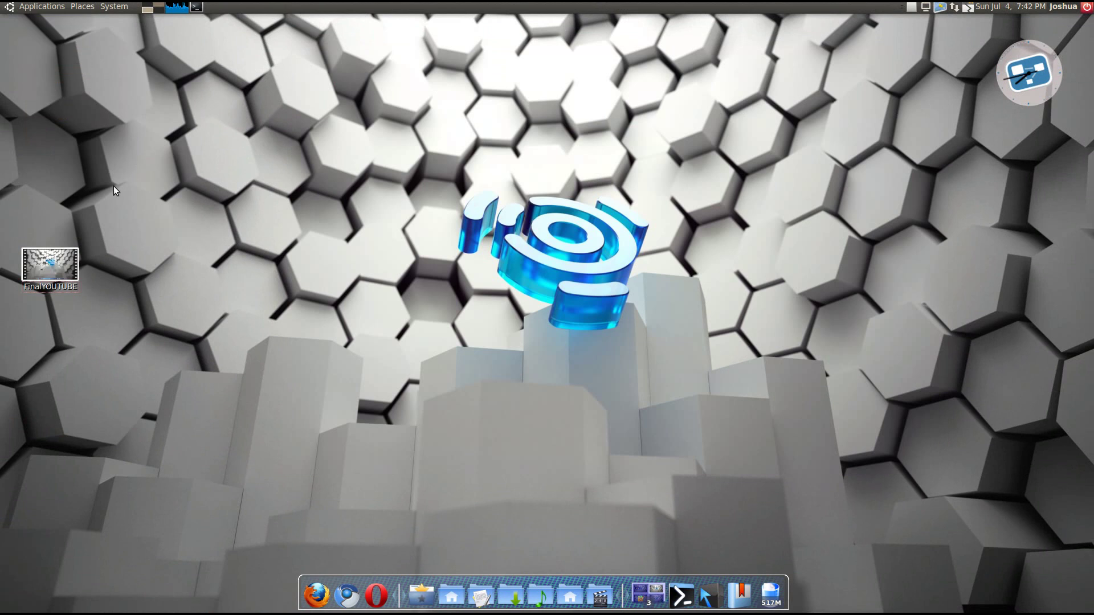
{"action": "left_click_drag", "start_coordinate": [66, 262], "coordinate": [66, 57]}
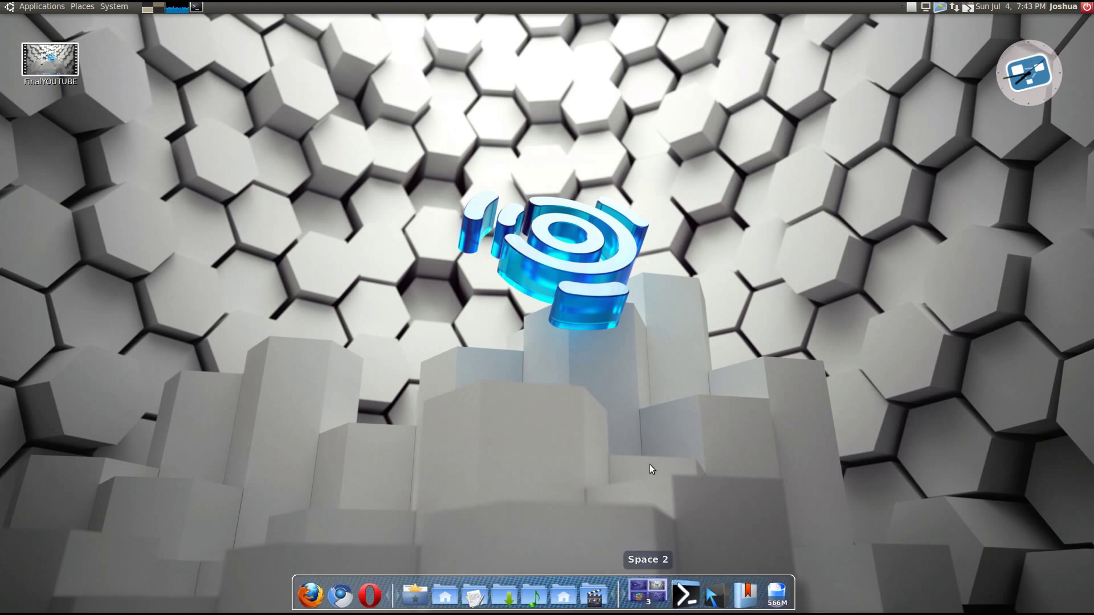
- Return to the first workspace and bring up the running Sound Recorder window
{"action": "key", "text": "super+e"}
{"action": "left_click", "coordinate": [413, 166]}
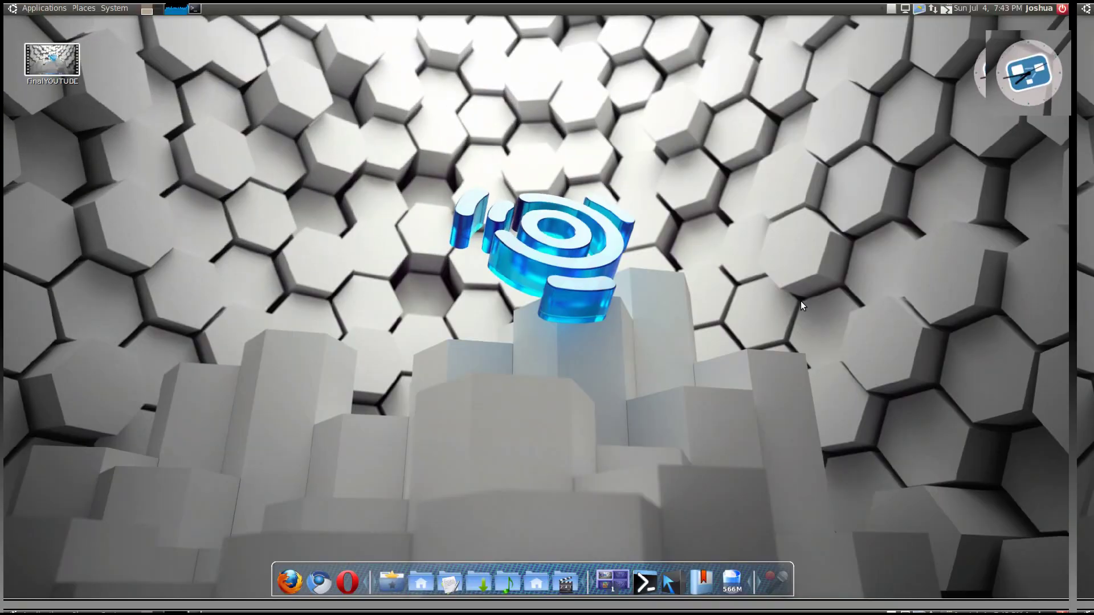
{"action": "left_click", "coordinate": [785, 577]}
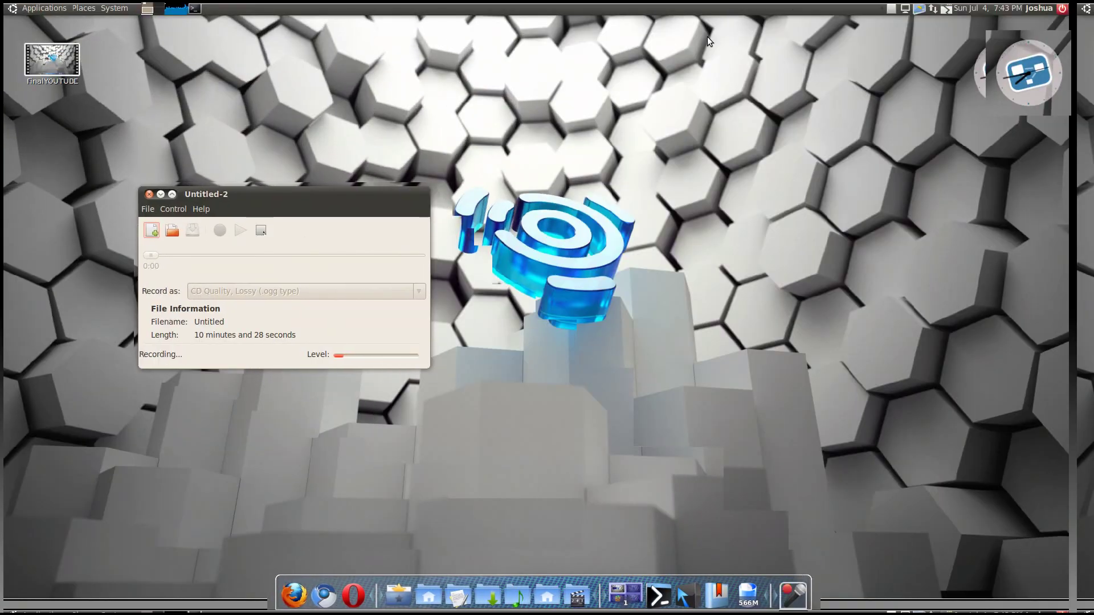